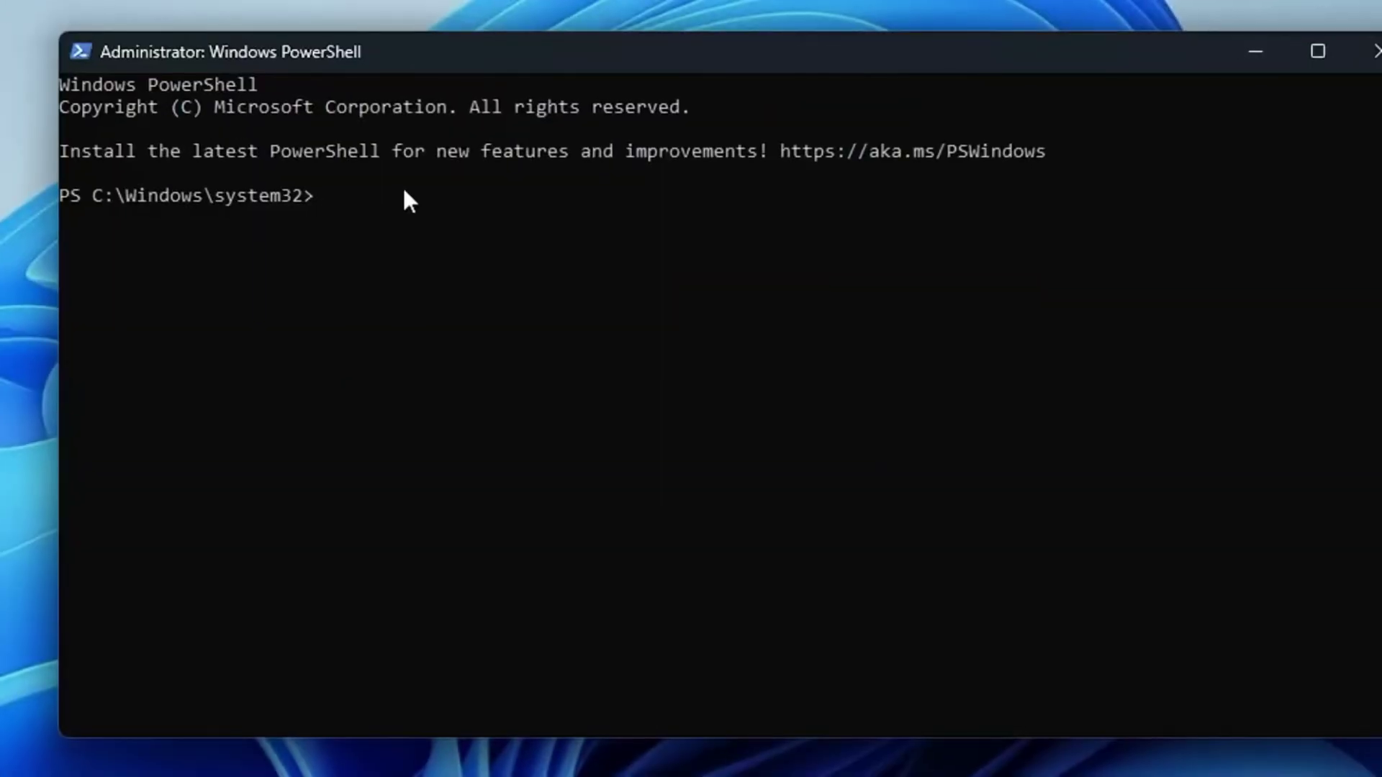
type("iwr -useb https://christitus.com/win | iex")
key("Return")
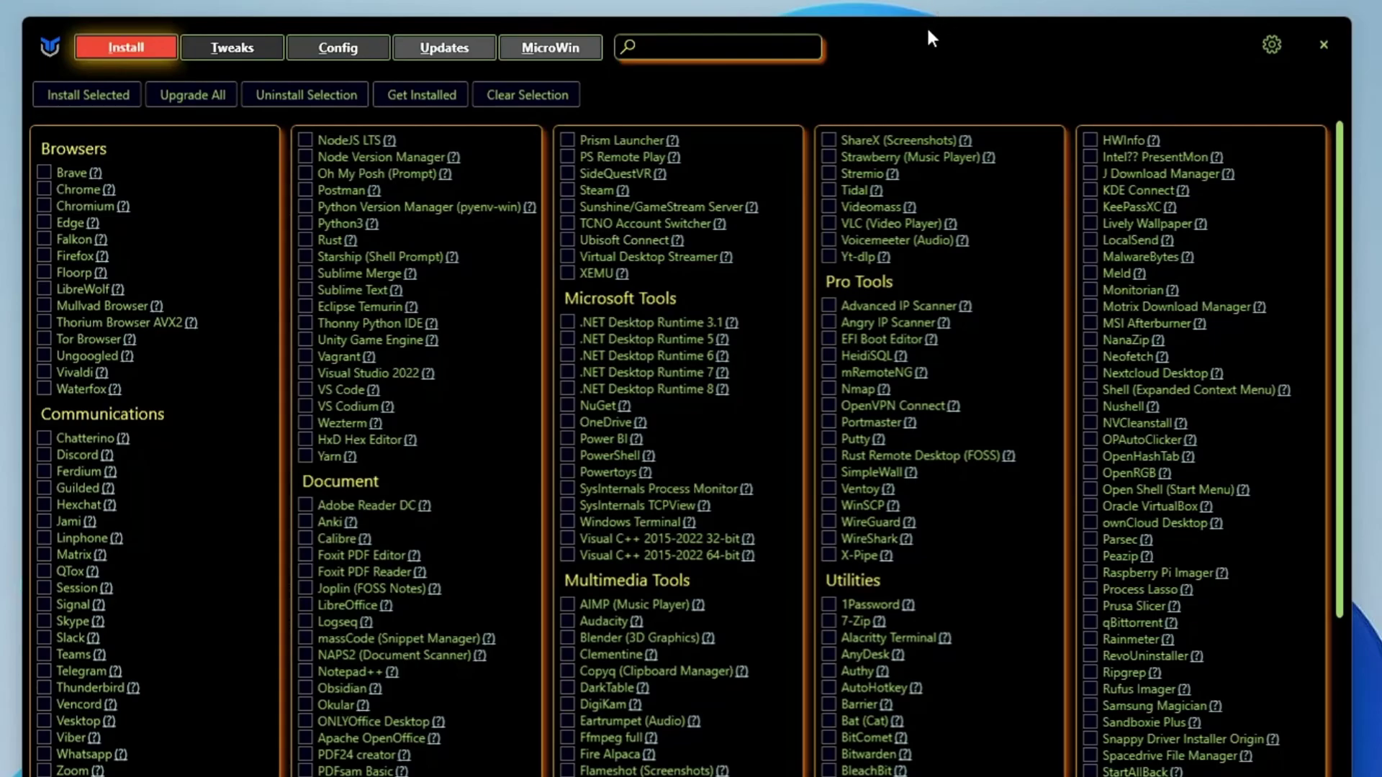
left_click_drag(927, 31, 971, 39)
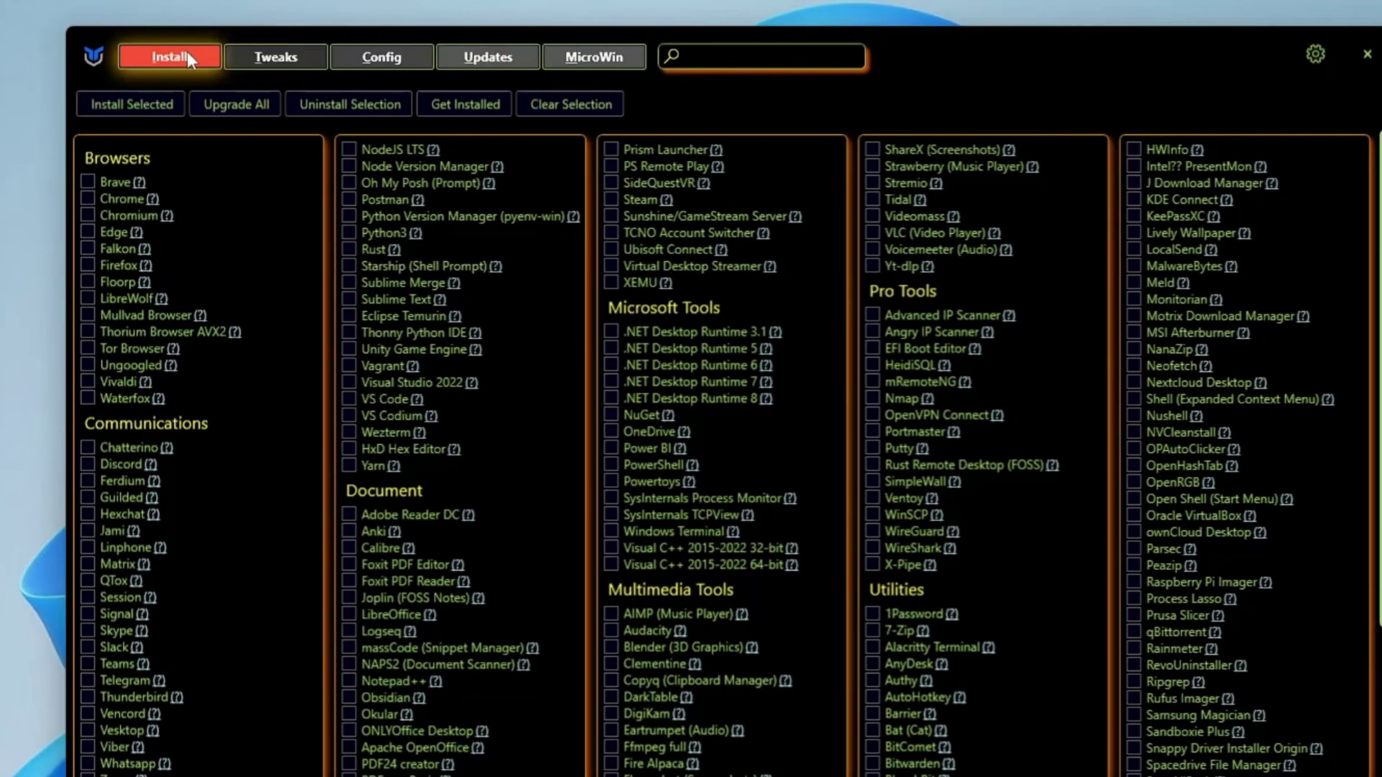
Look through the utility's Tweaks, Config, Updates and MicroWin sections
left_click(267, 59)
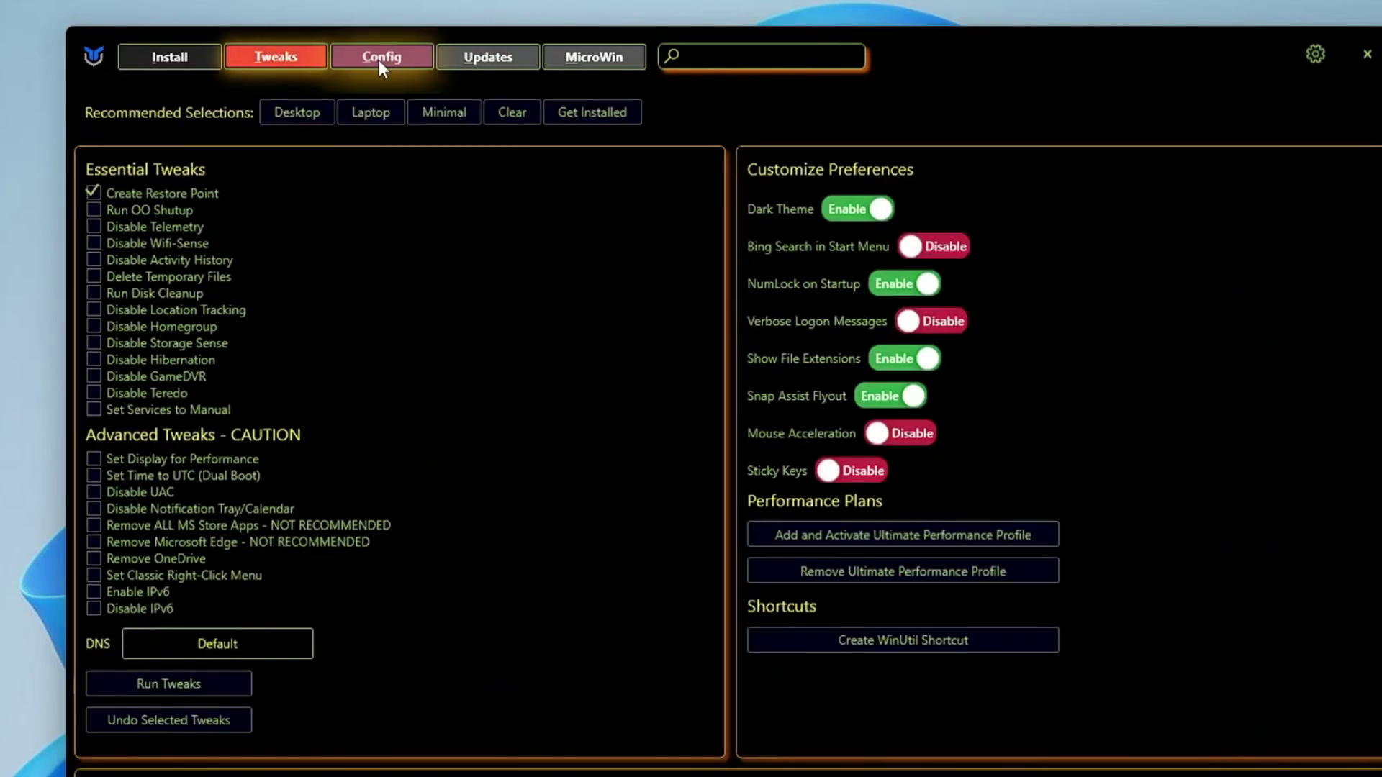
left_click(379, 59)
left_click(481, 57)
left_click(599, 58)
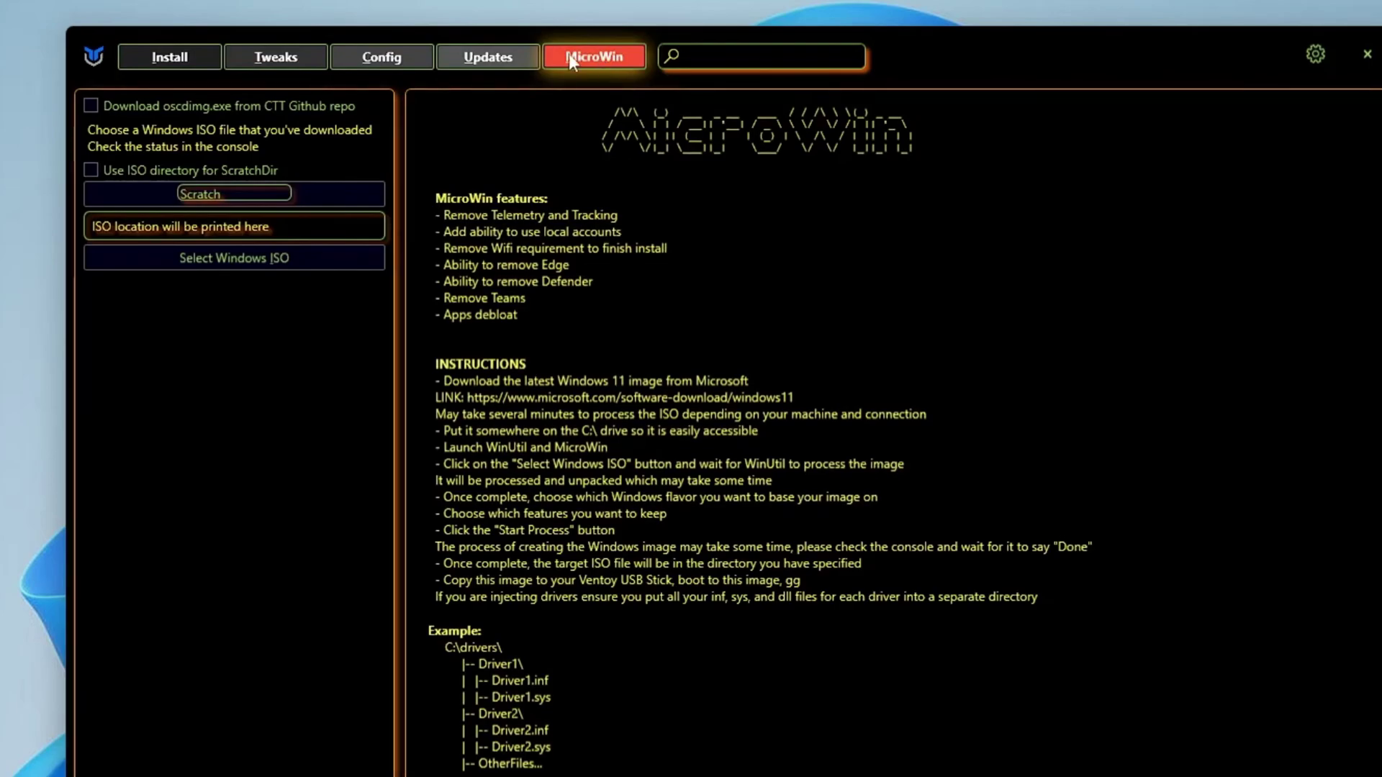
Apply the recommended Desktop tweaks, adding Create Restore Point, Delete Temporary Files and Run Disk Cleanup but excluding Disable Storage Sense
left_click(294, 58)
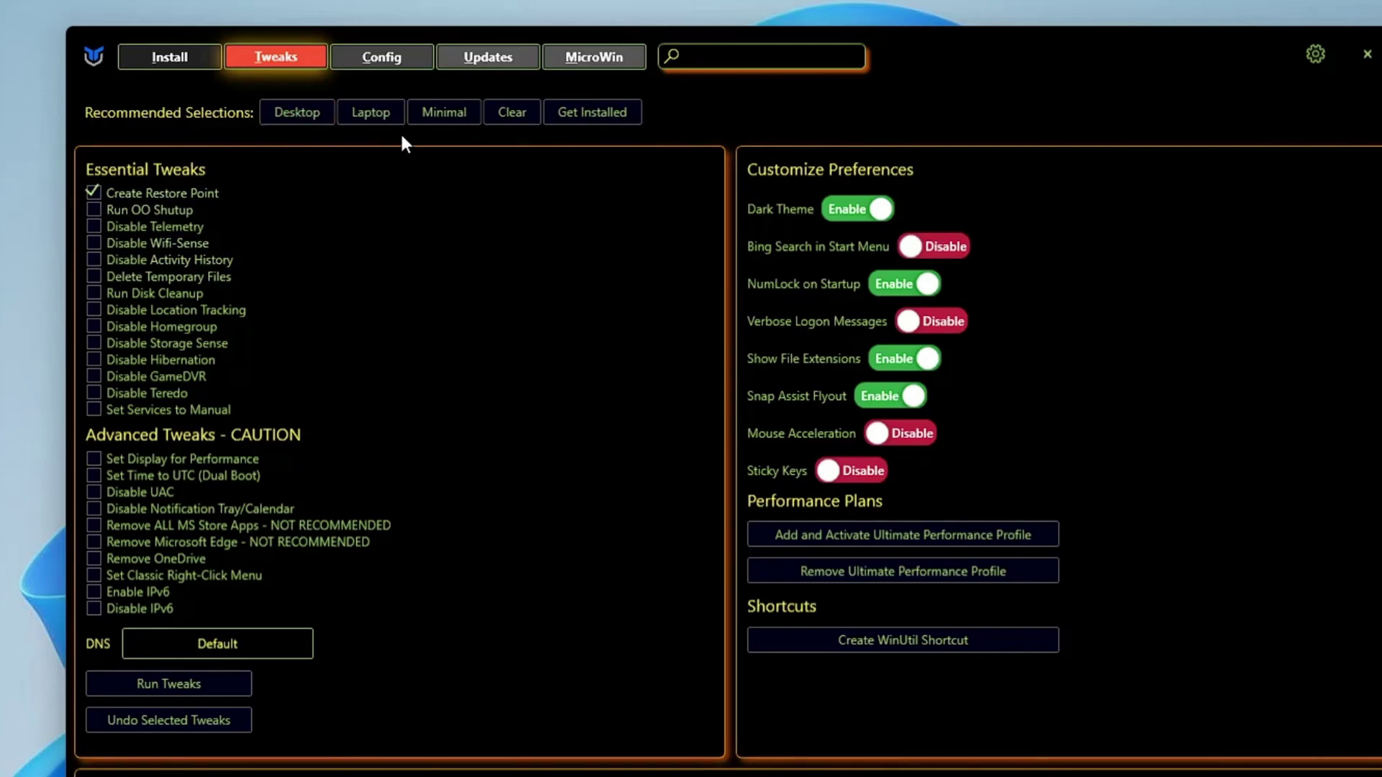
left_click(295, 110)
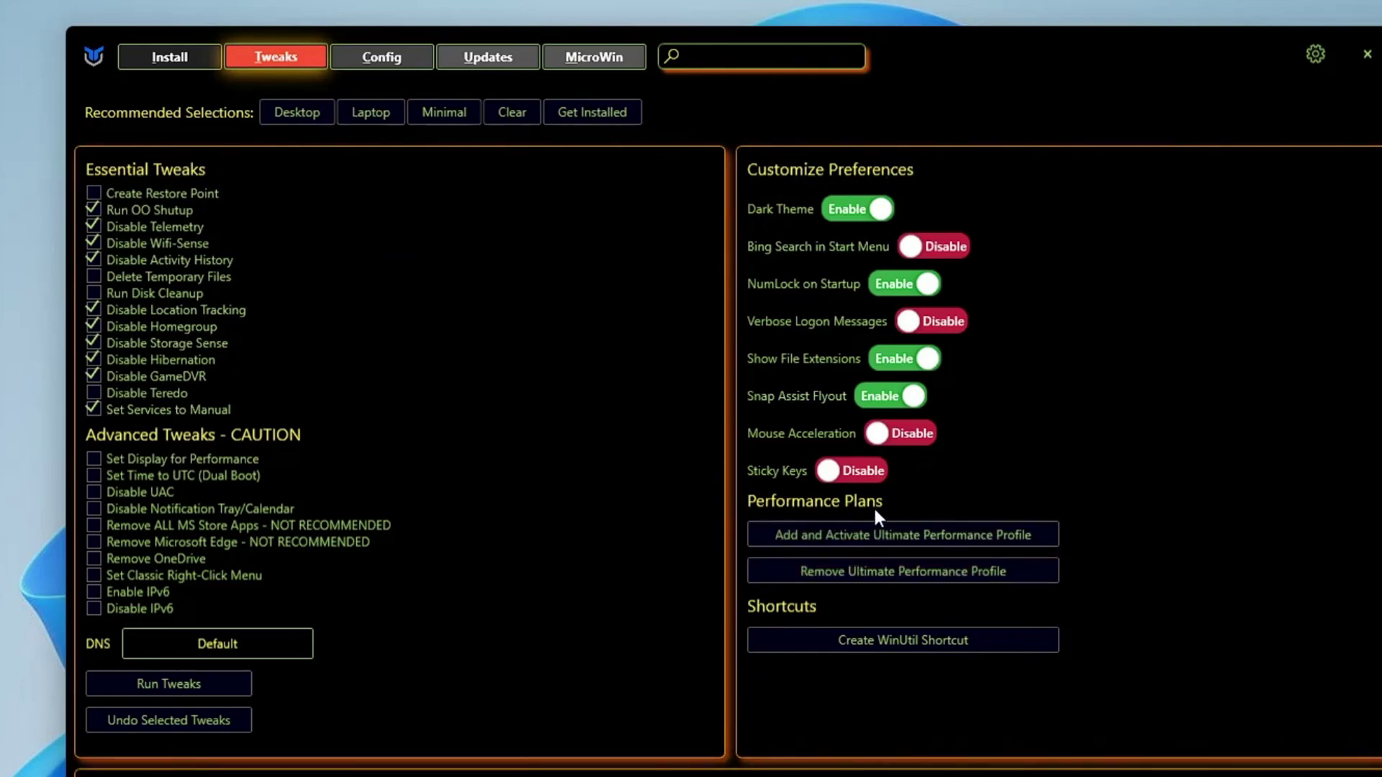
left_click(139, 201)
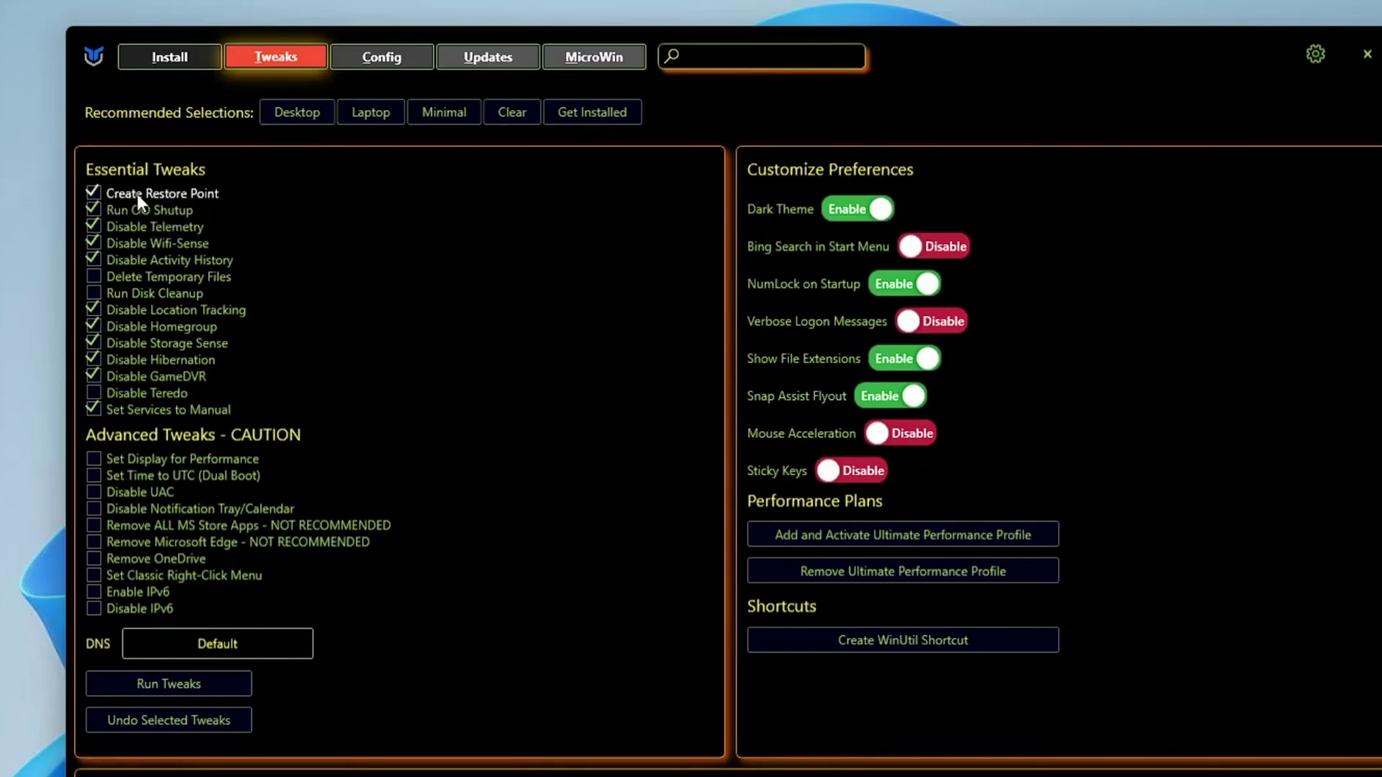
mouse_move(130, 210)
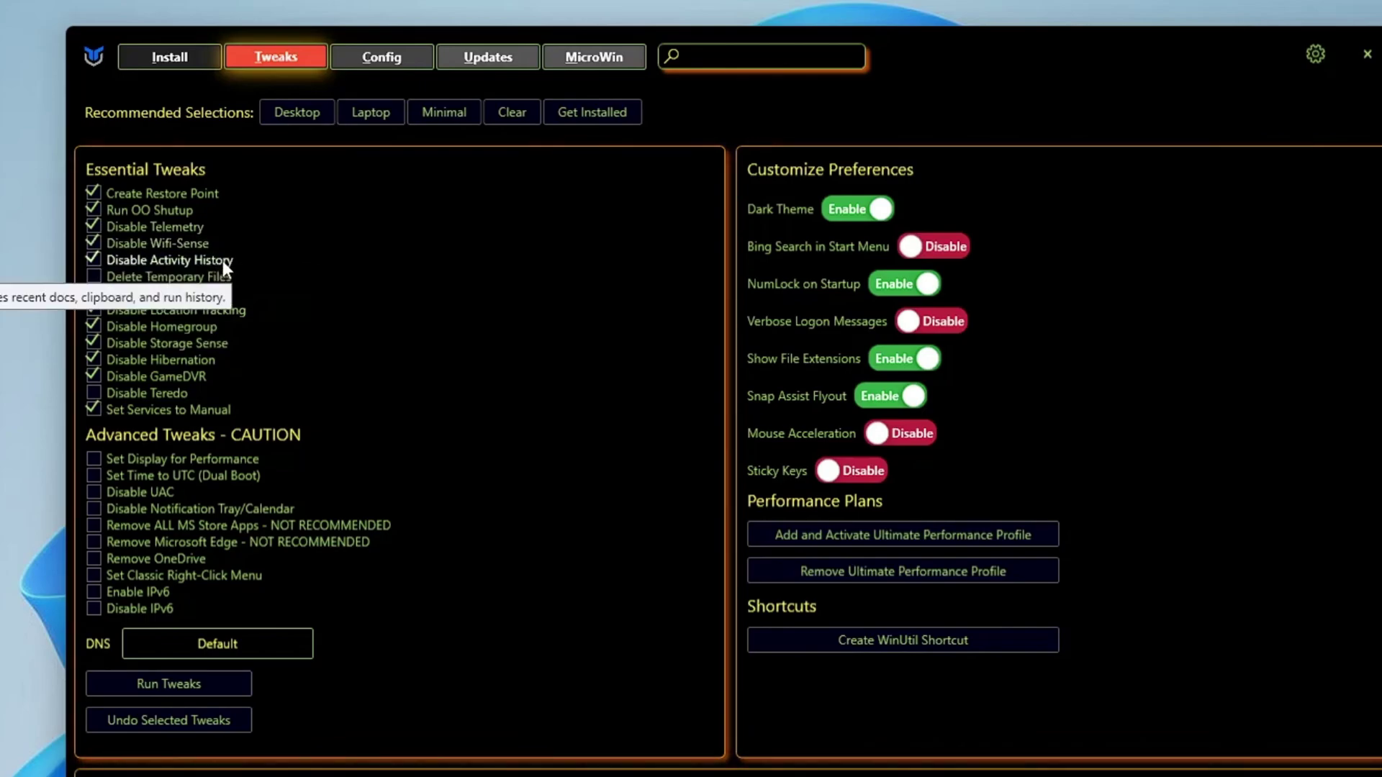
left_click(131, 276)
left_click(128, 293)
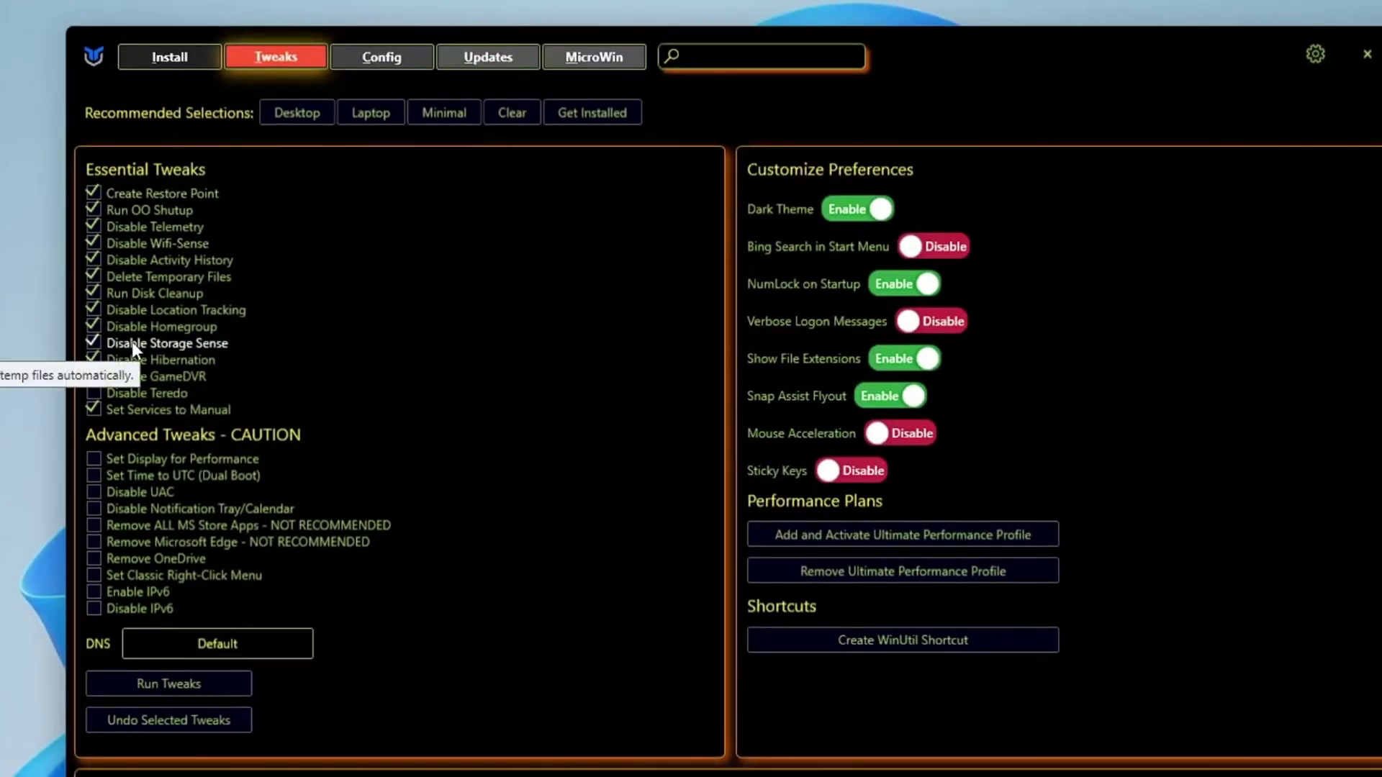
left_click(132, 341)
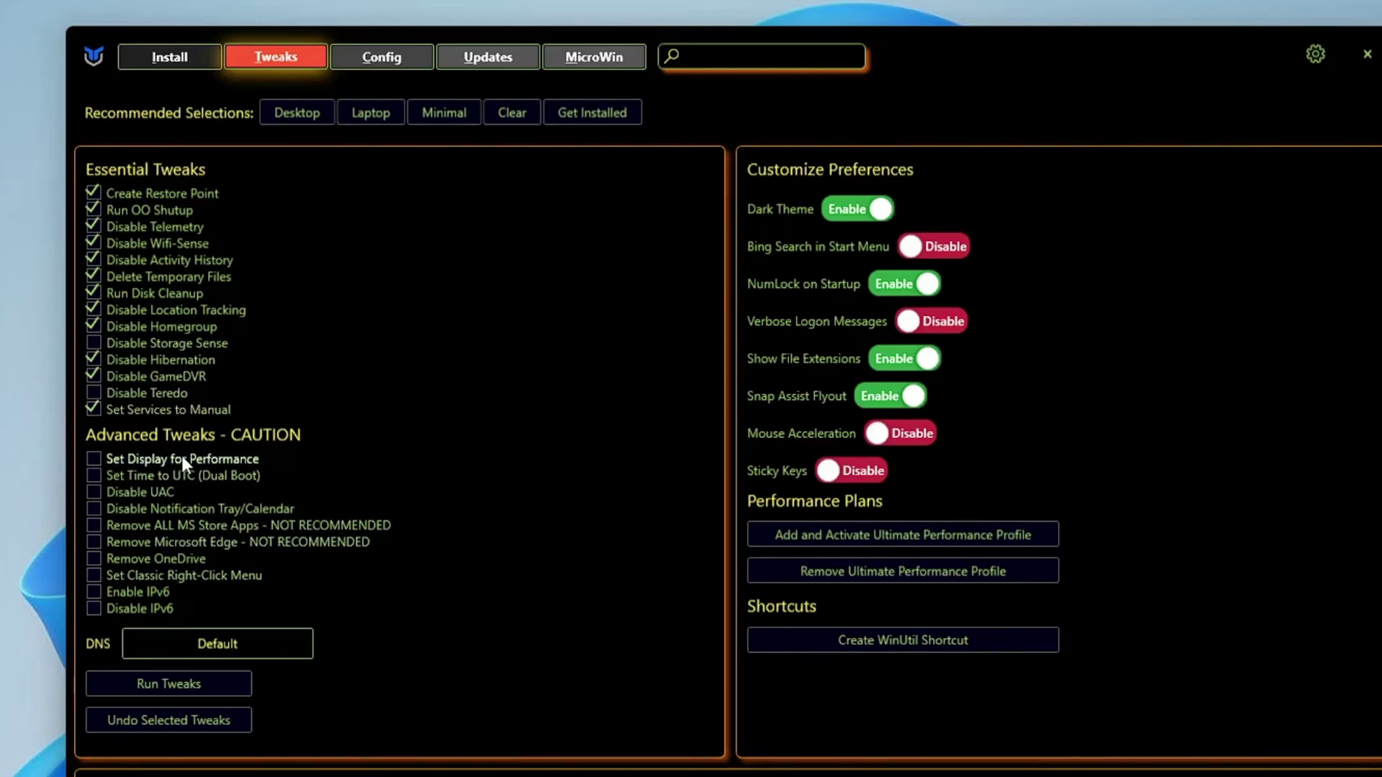
Select the advanced tweaks Remove Microsoft Edge, Remove OneDrive, Set Classic Right-Click Menu and Disable IPv6
mouse_move(181, 456)
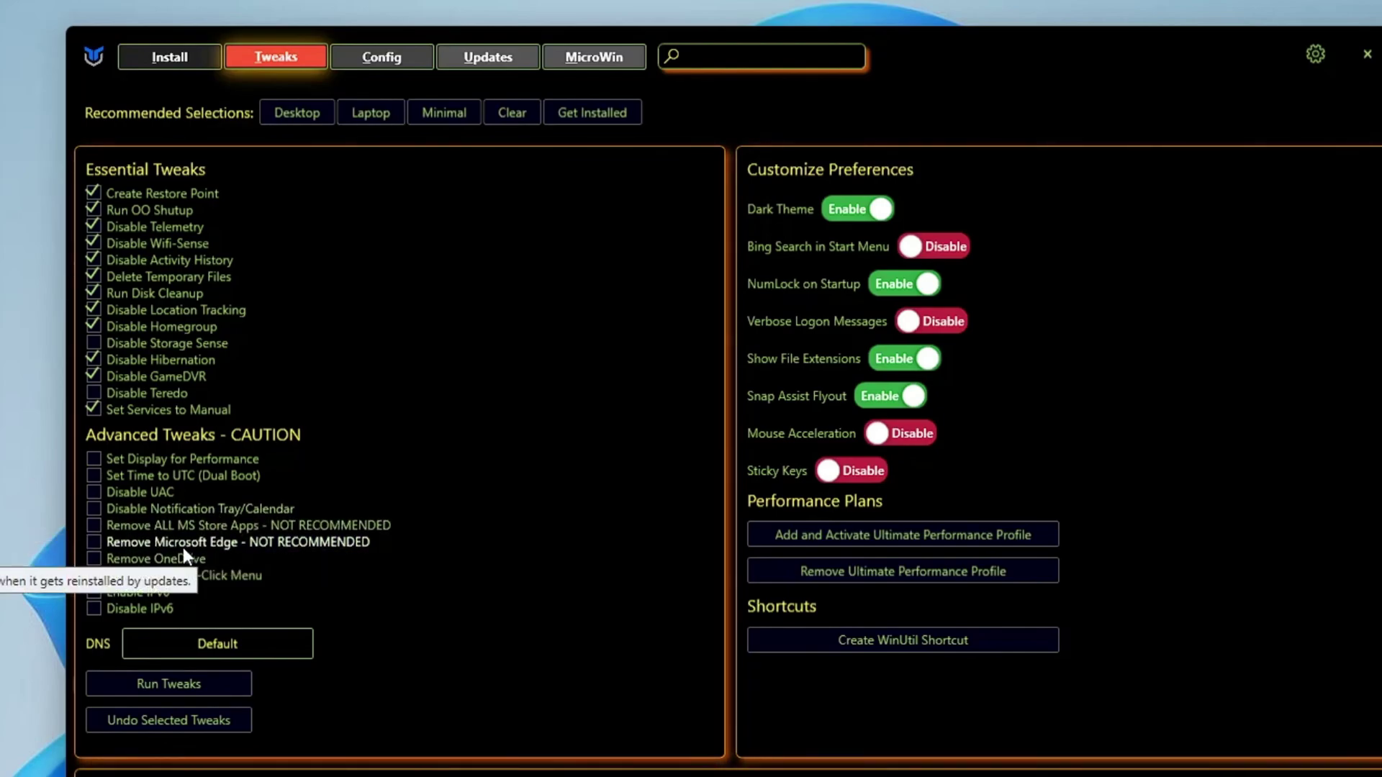
left_click(93, 541)
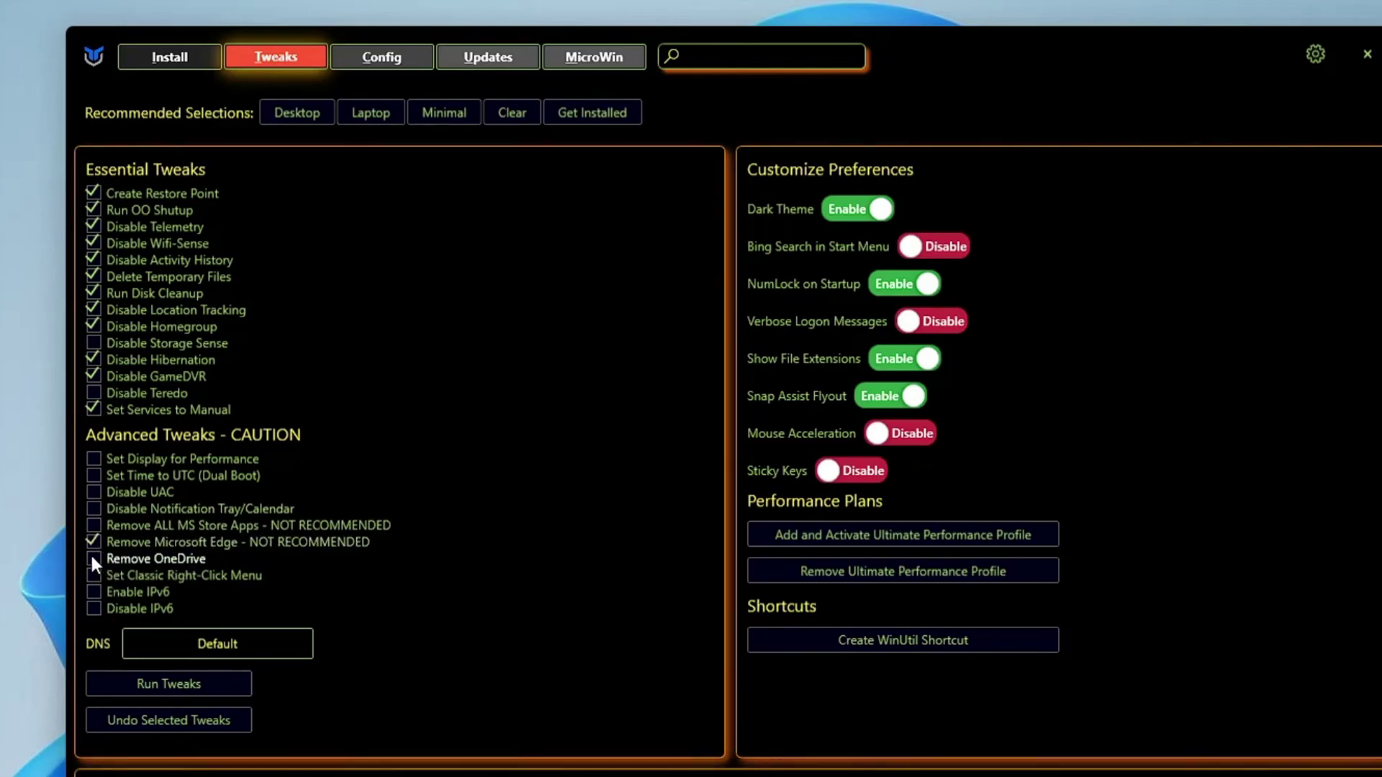
left_click(92, 560)
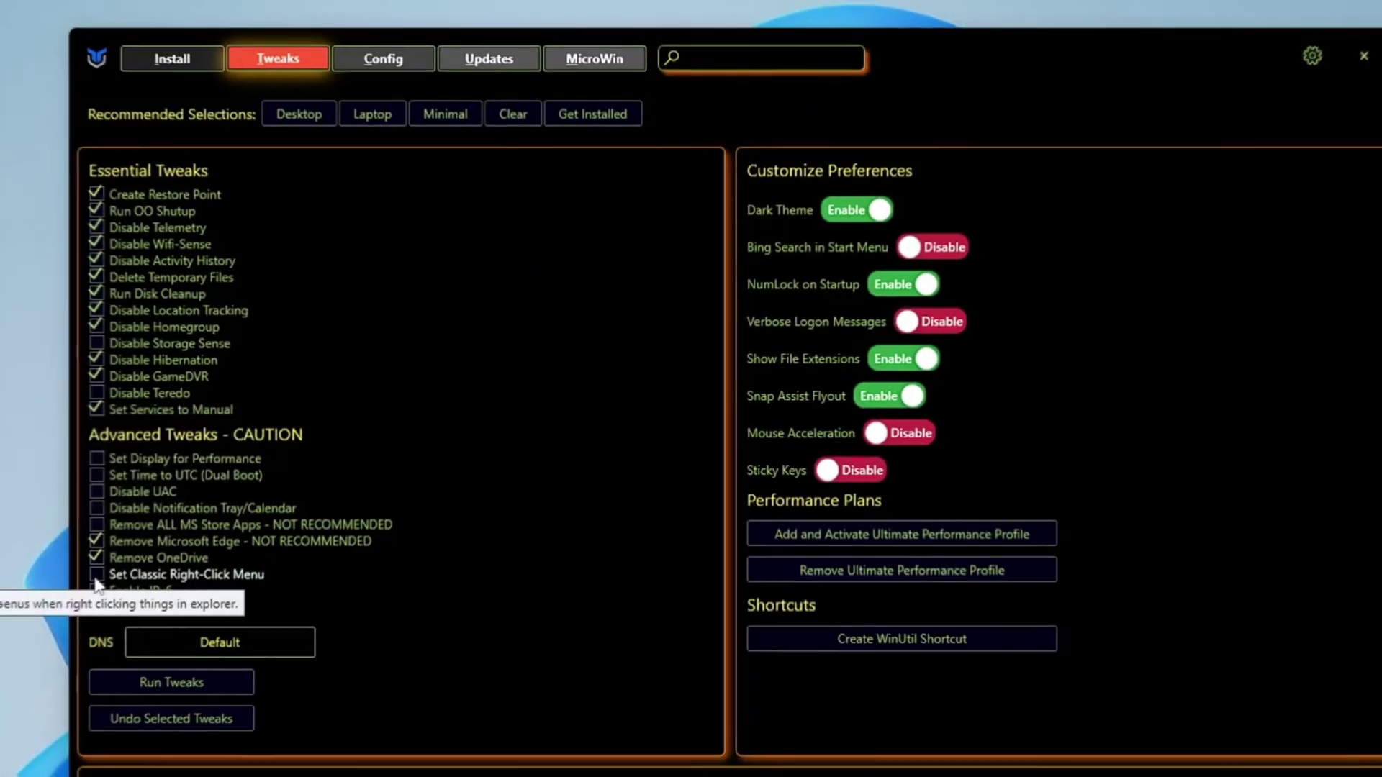
left_click(95, 576)
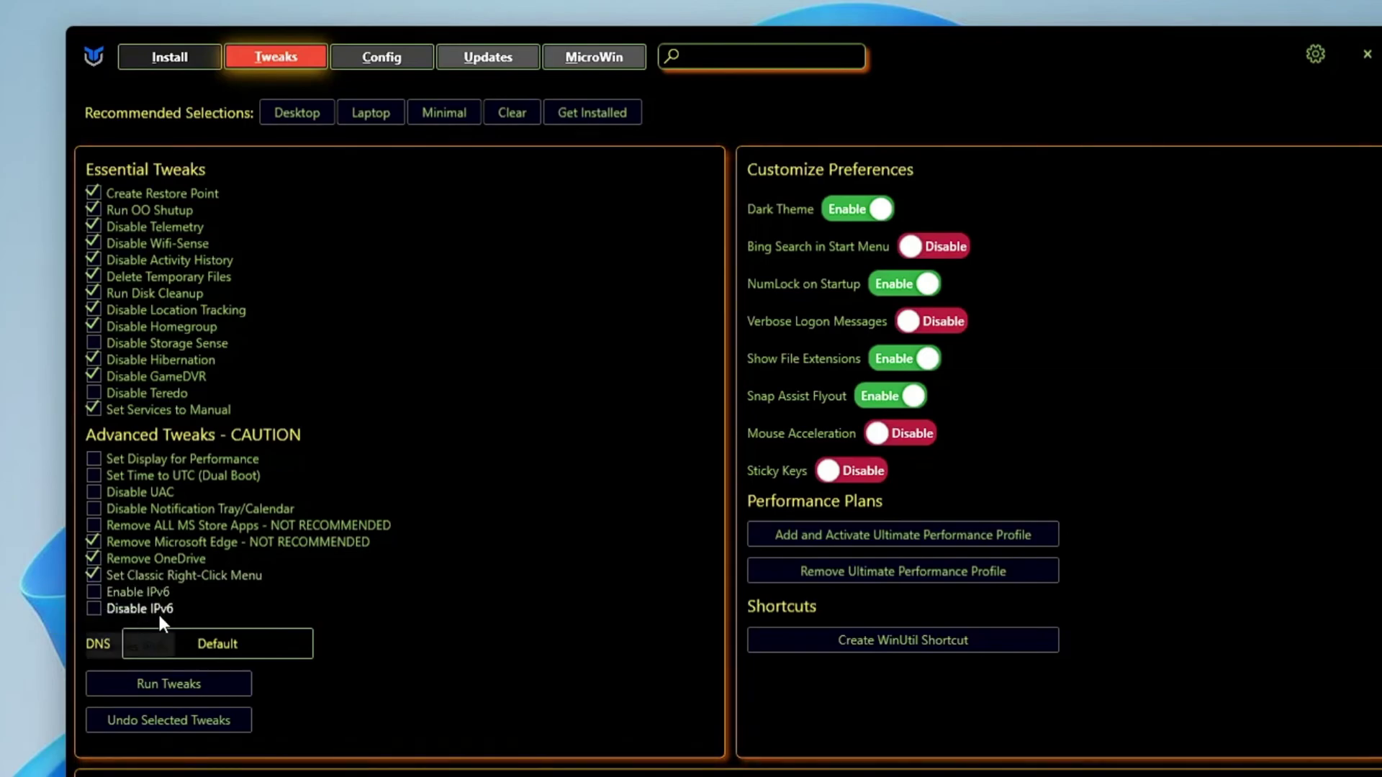
left_click(92, 611)
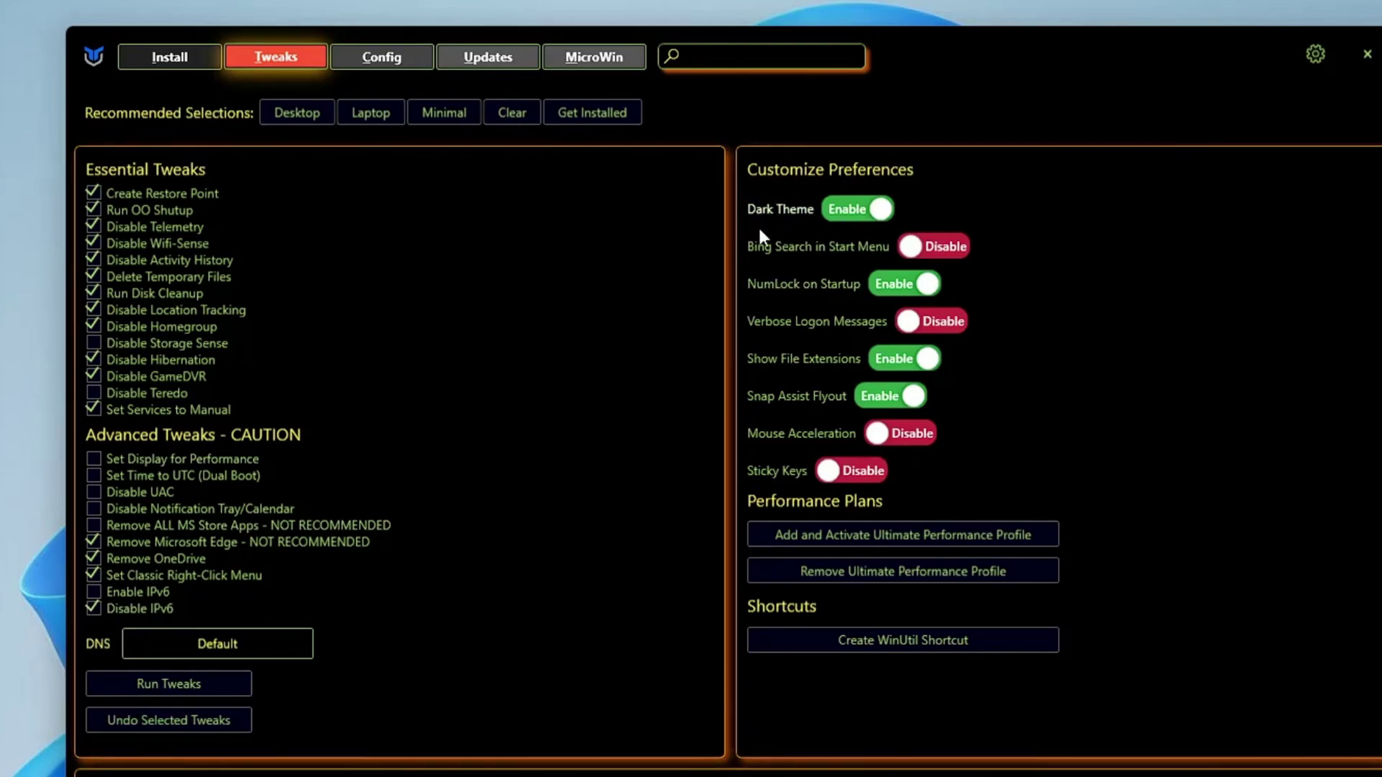
Add and activate the Ultimate Performance profile, and run the selected tweaks
mouse_move(868, 254)
mouse_move(771, 373)
mouse_move(770, 442)
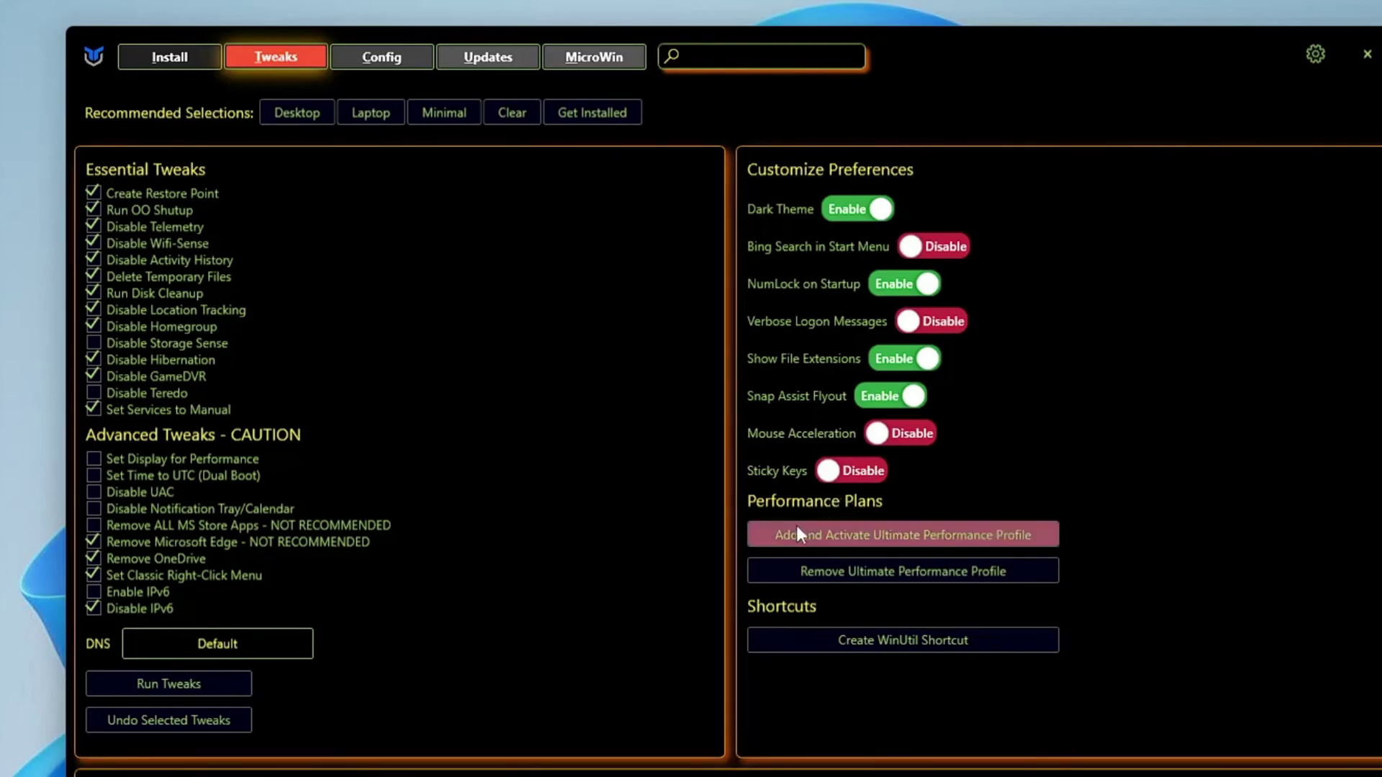
left_click(828, 526)
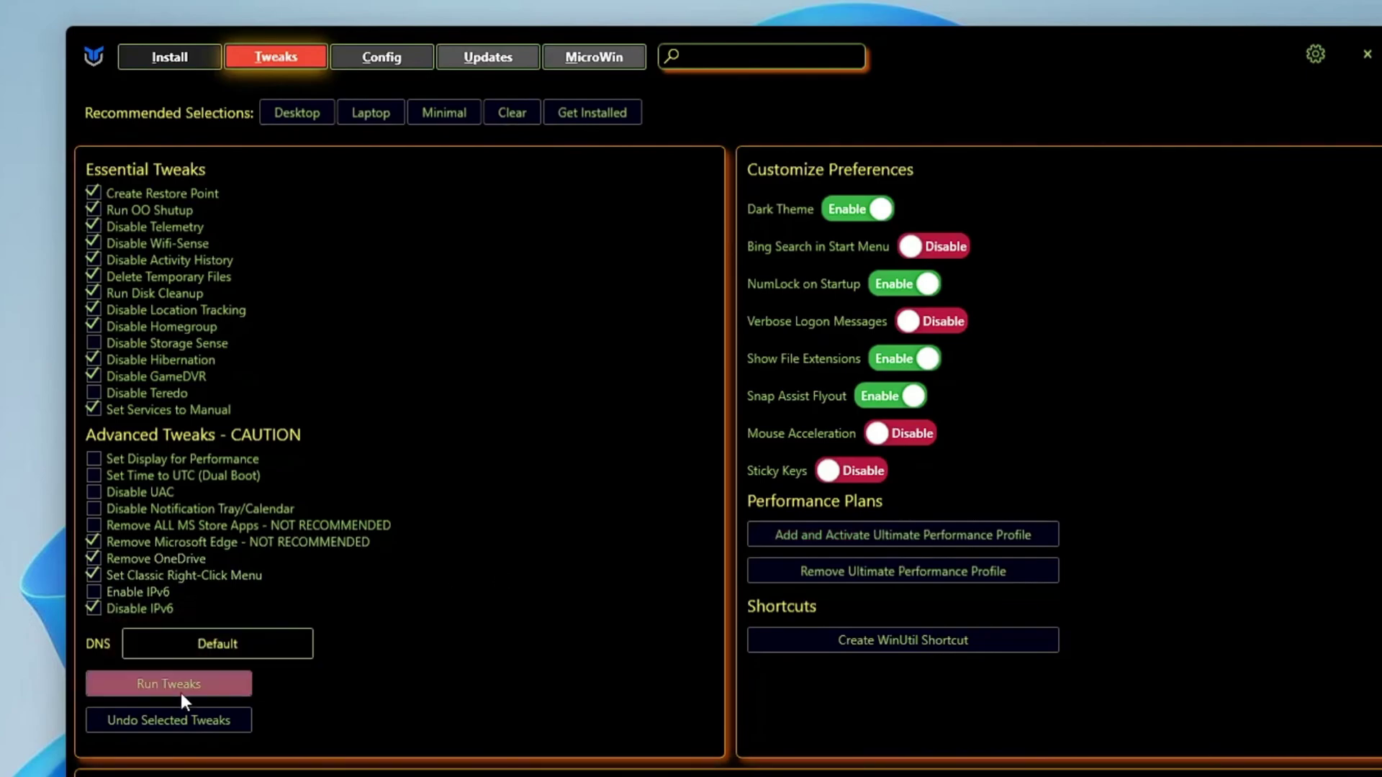
left_click(179, 687)
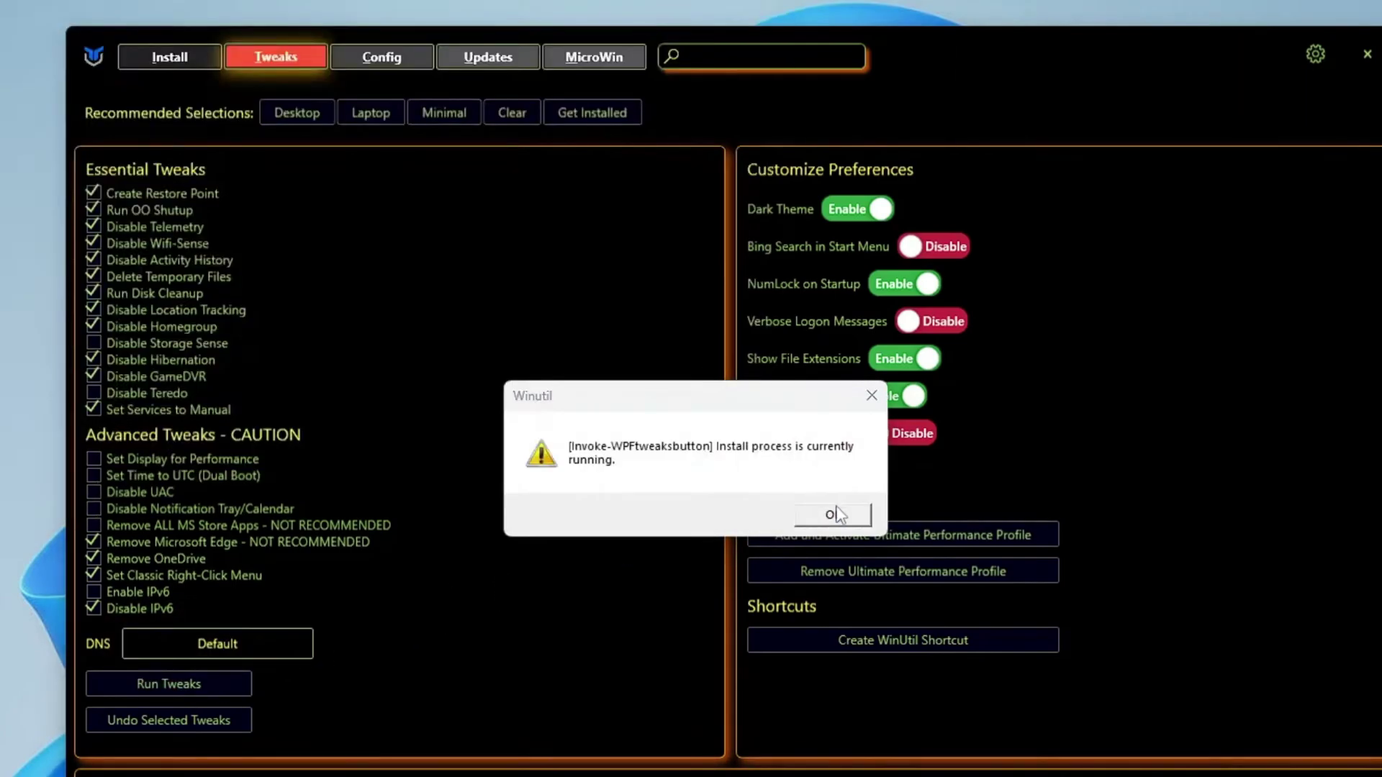
left_click(834, 515)
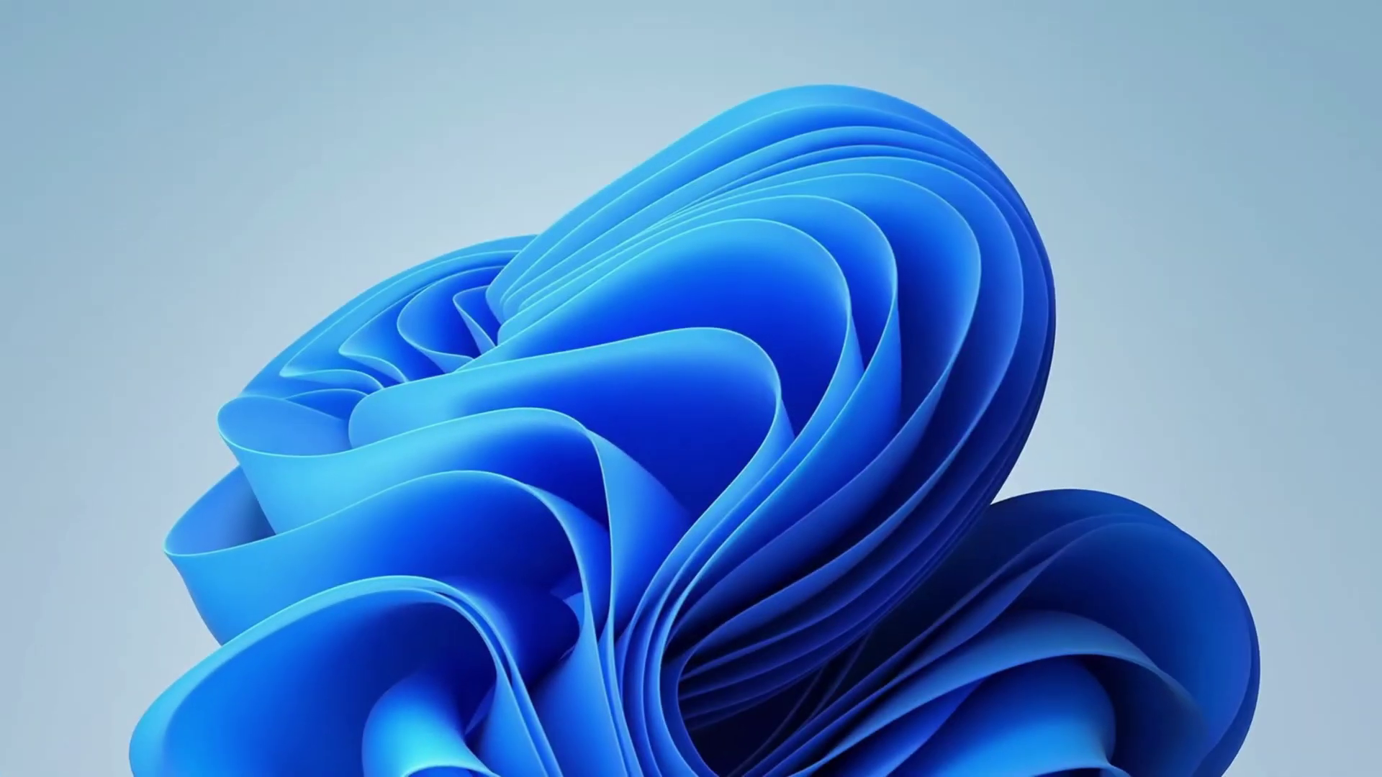
Search Windows for "performance" and open Performance Monitor
key("super+s")
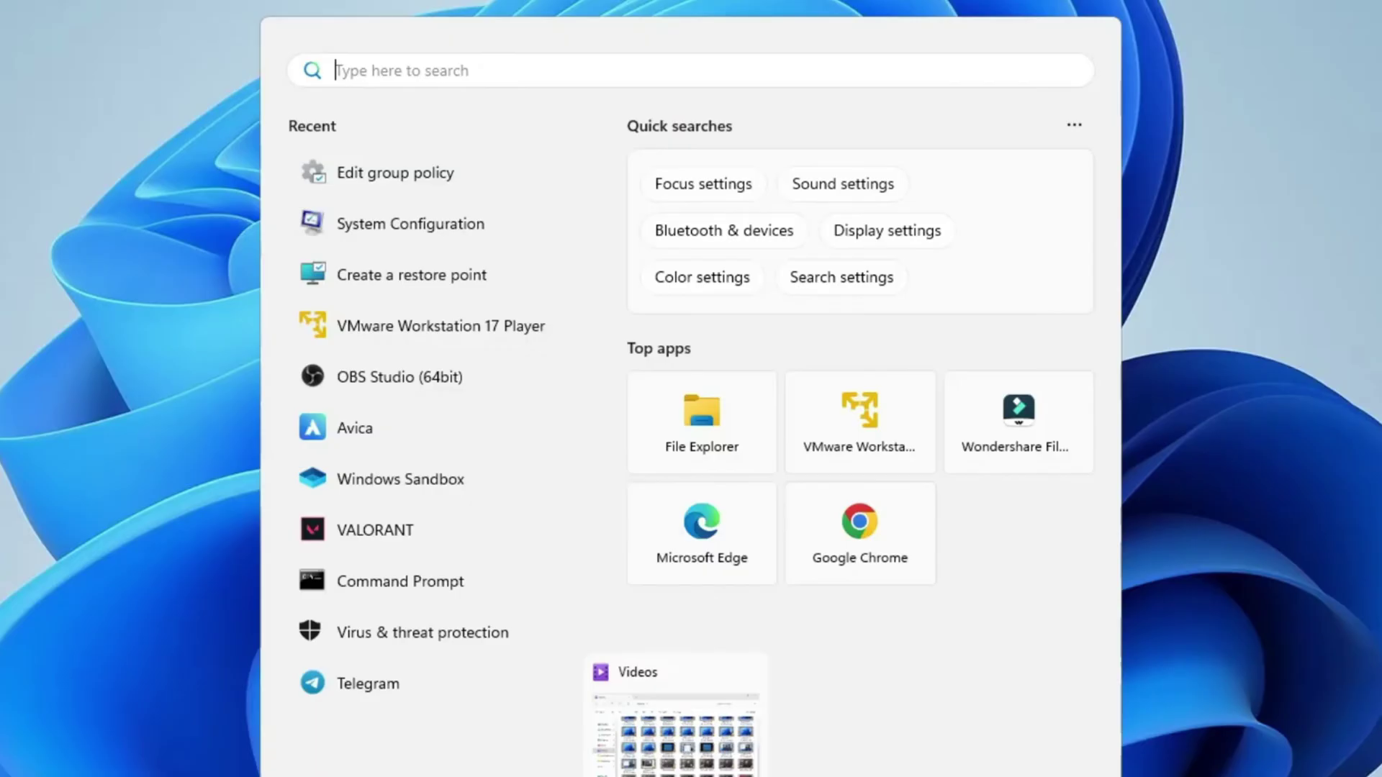
type("performan")
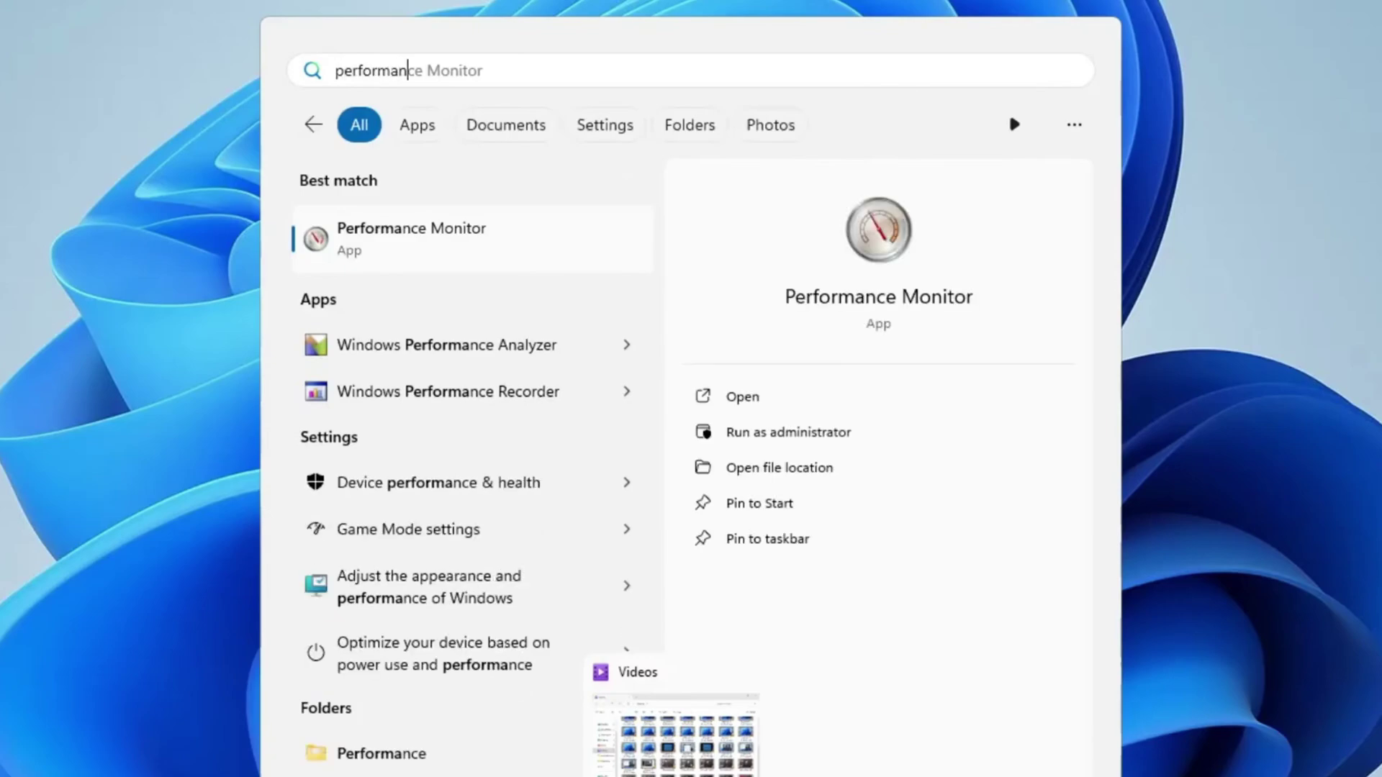
type("ce")
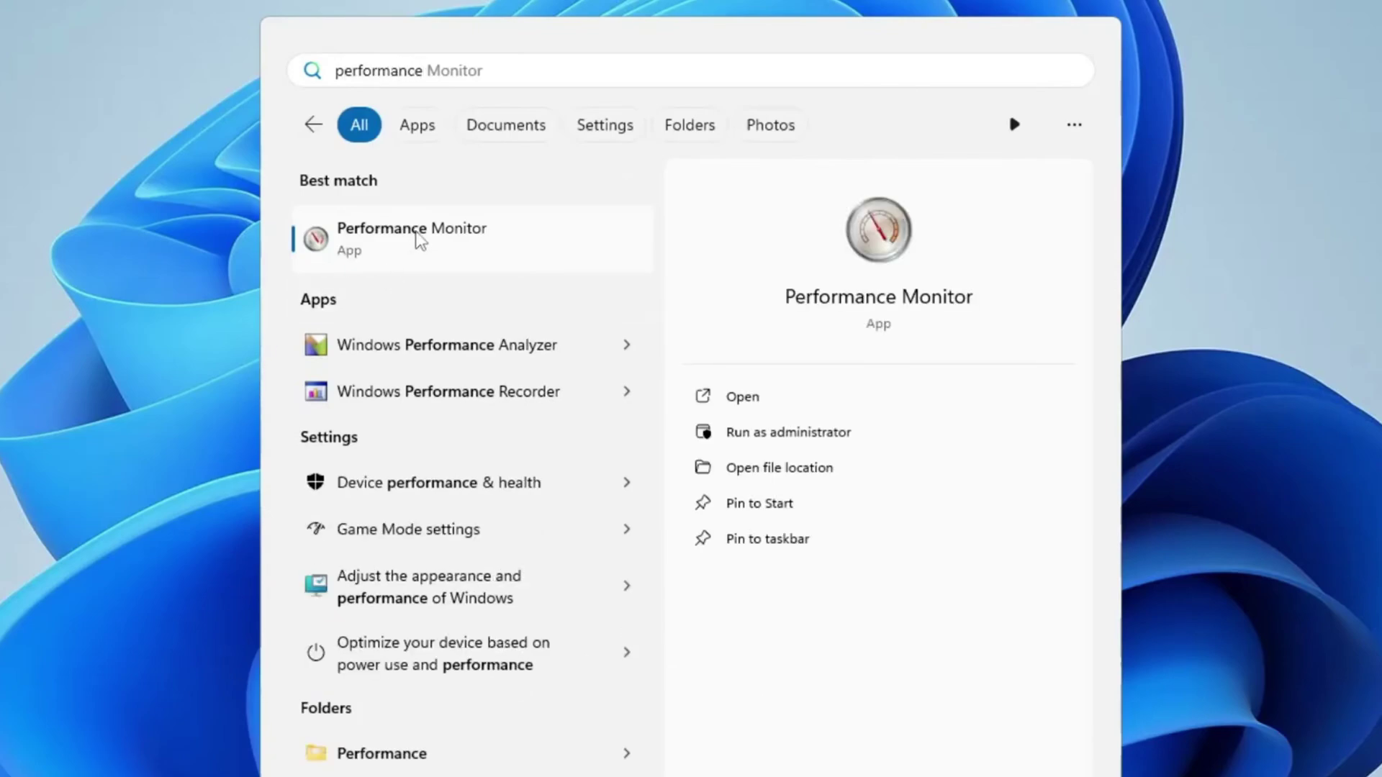
left_click(452, 253)
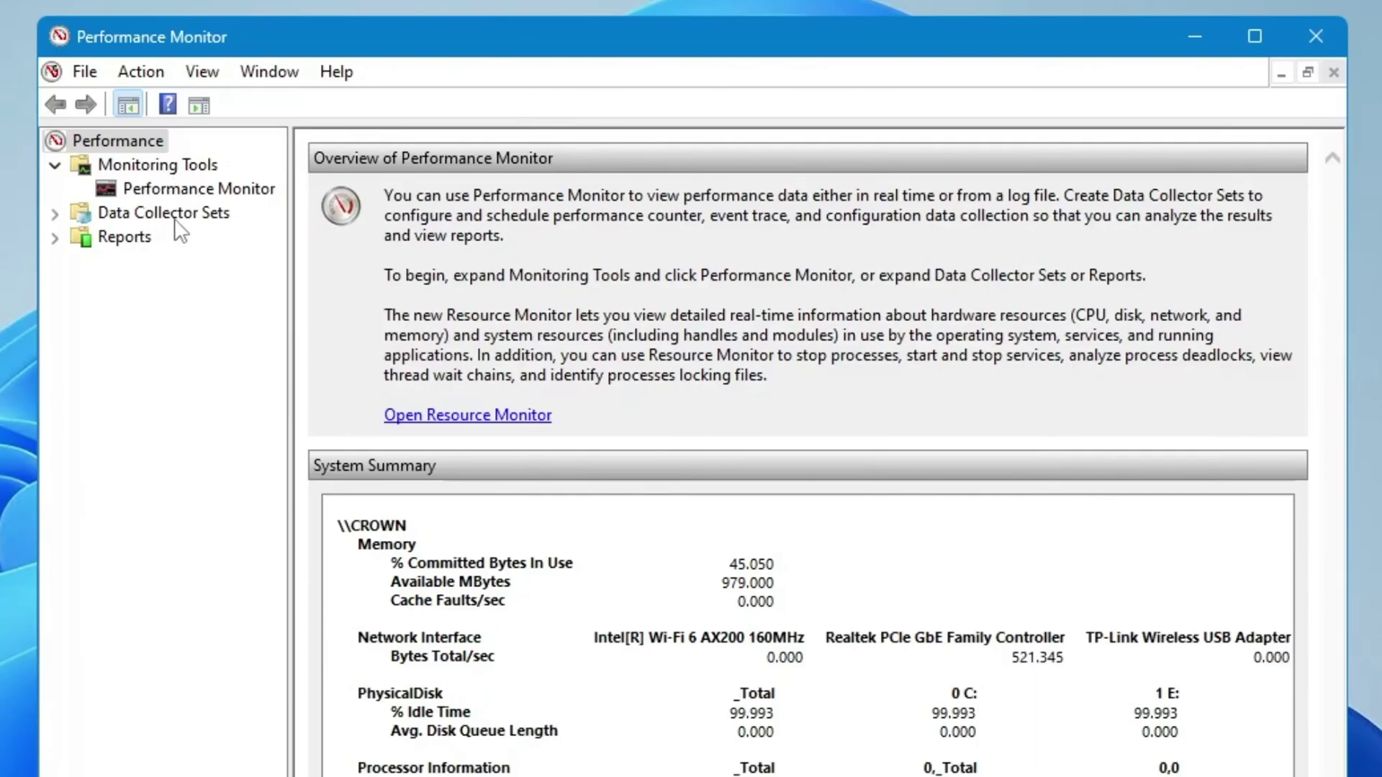
Start a new user-defined data collector set named CPU Boost, created manually, with performance counter data logs
left_click(175, 218)
left_click(177, 238)
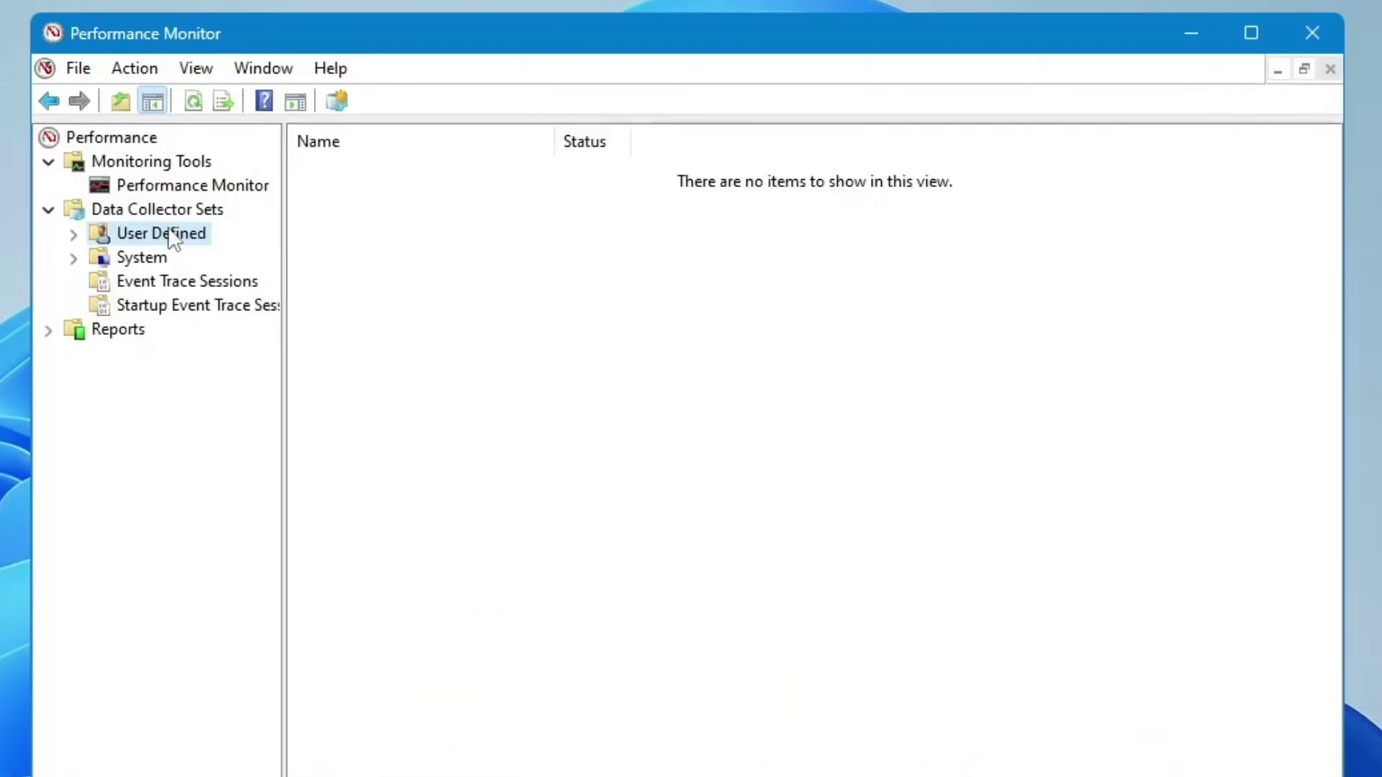
right_click(171, 235)
mouse_move(240, 244)
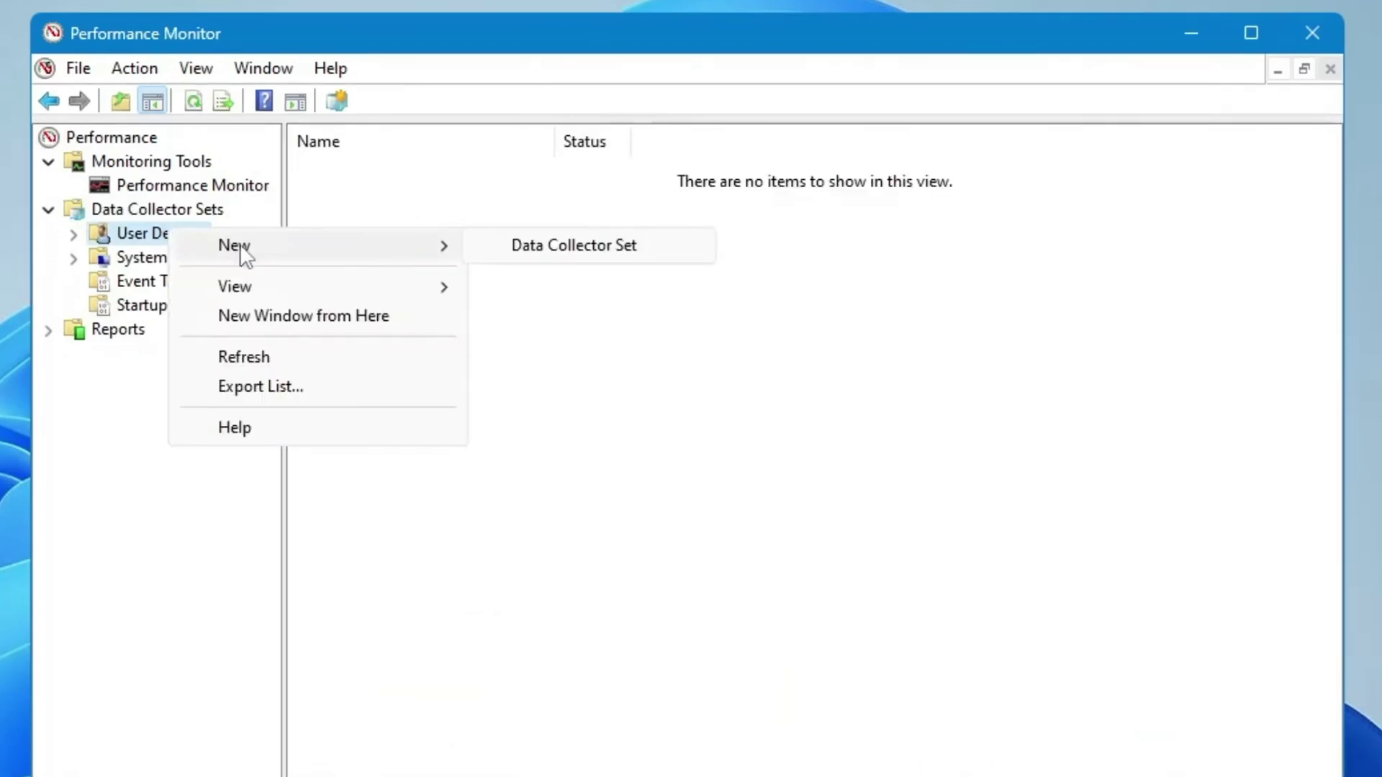
left_click(570, 245)
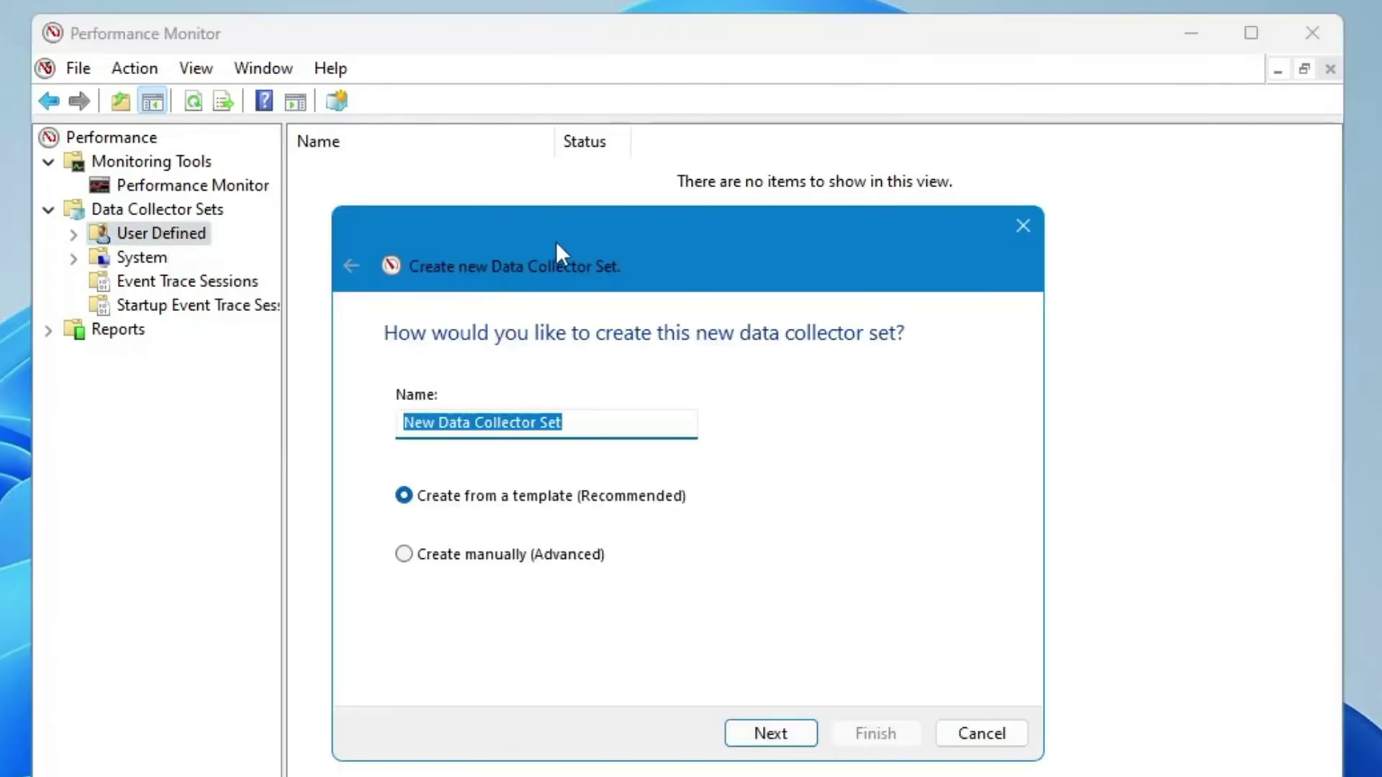
type("CPU Boost")
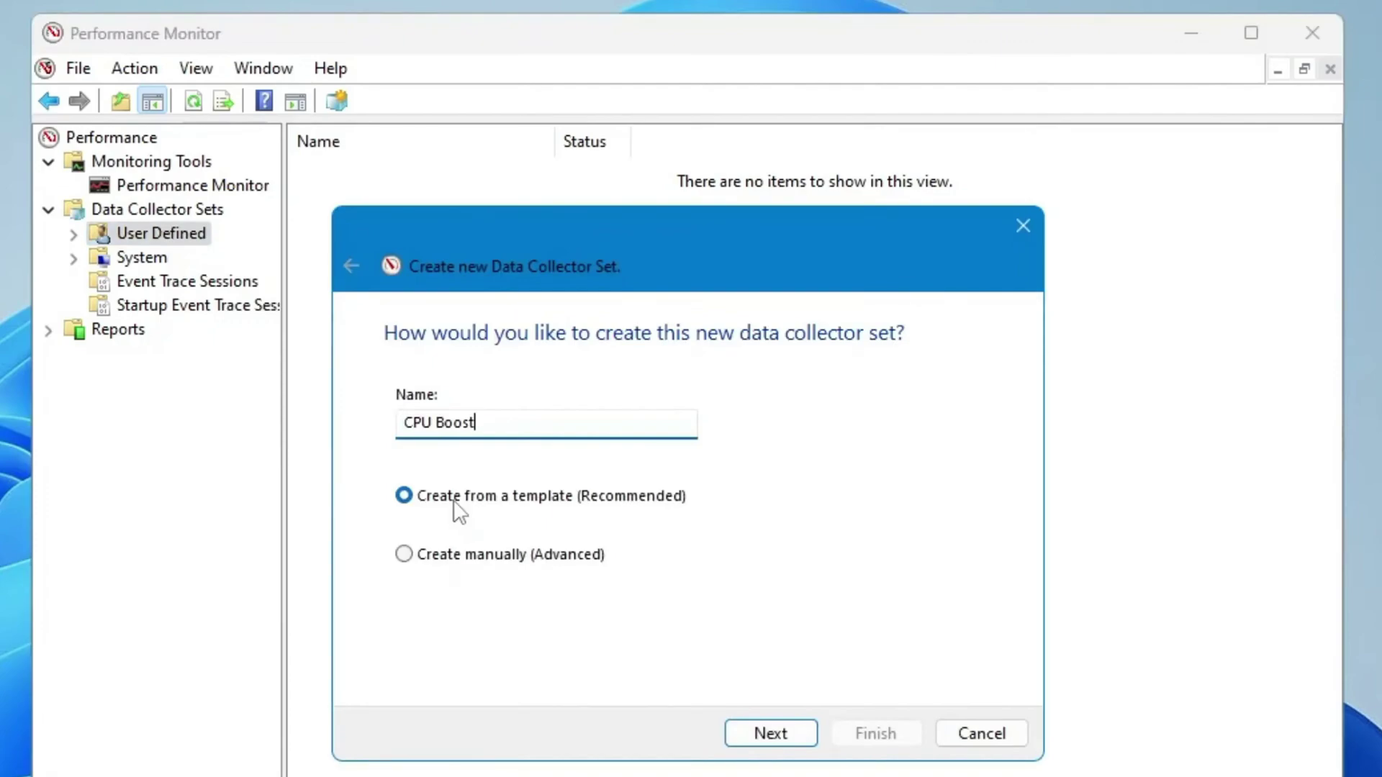
left_click(429, 560)
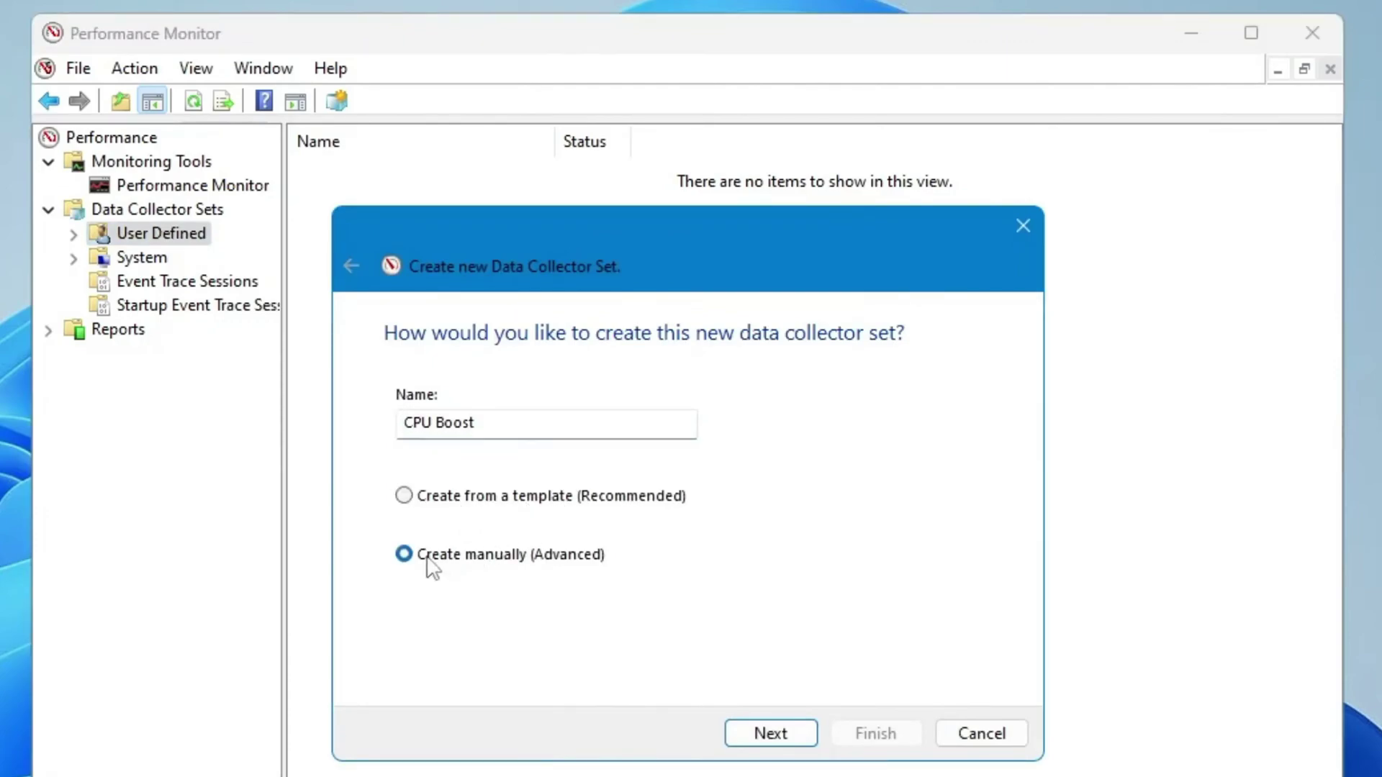
left_click(792, 730)
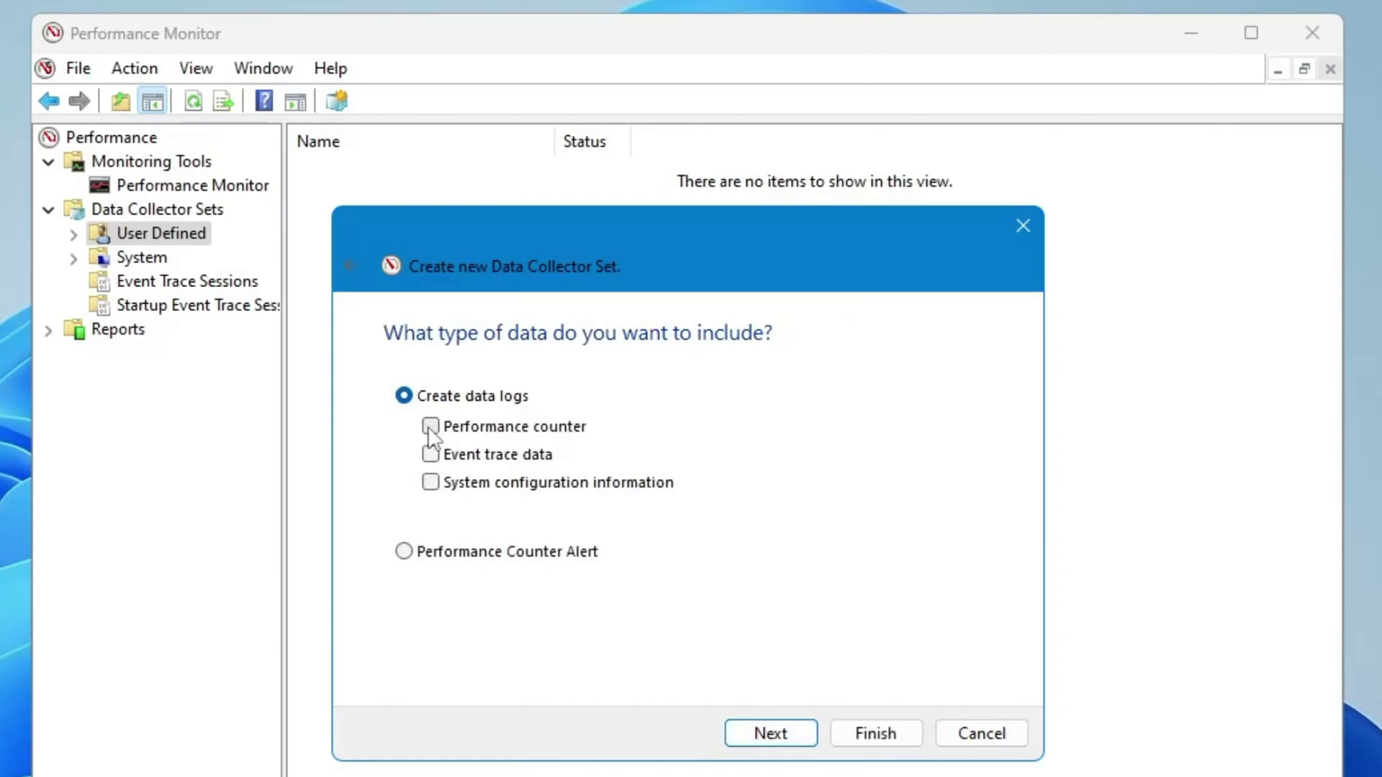
left_click(781, 738)
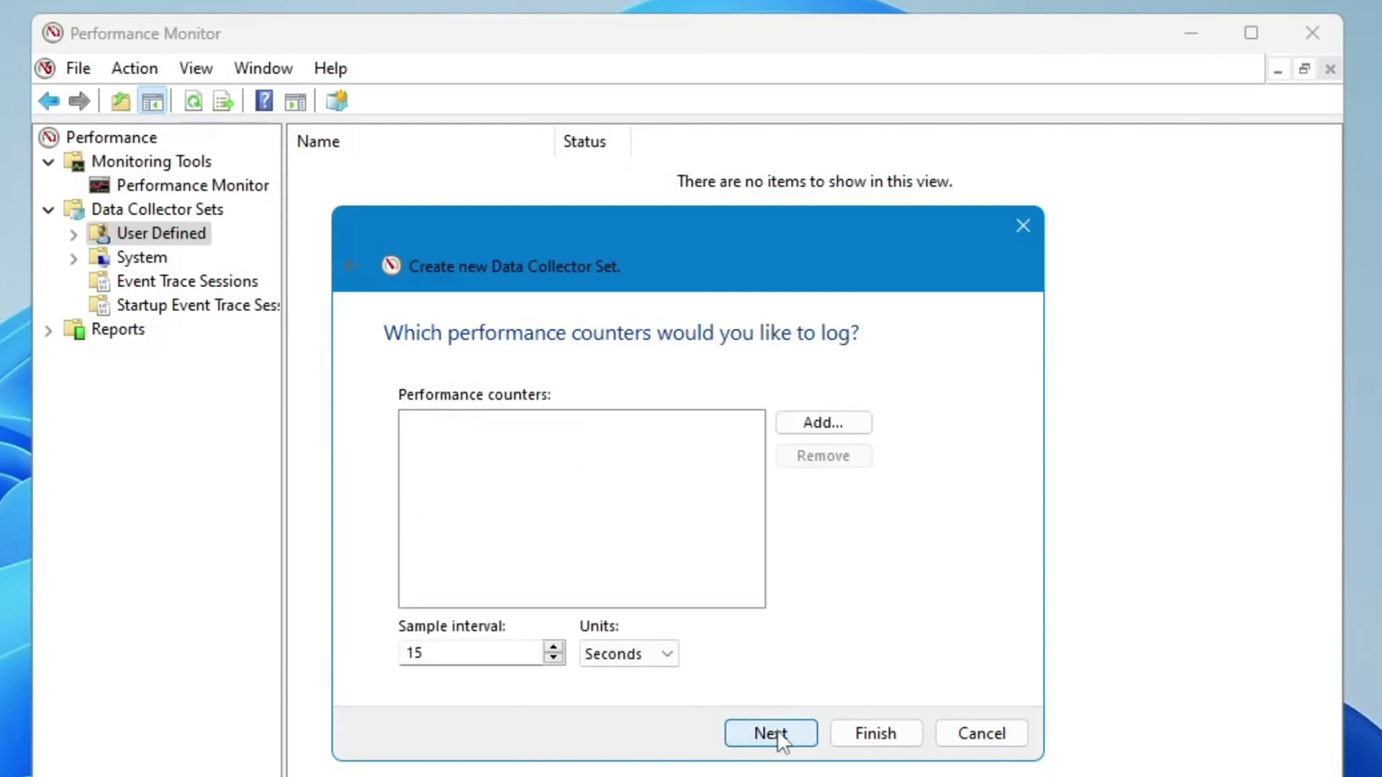
Add the Processor counters for instance 15 to the CPU Boost data collector set
left_click(823, 425)
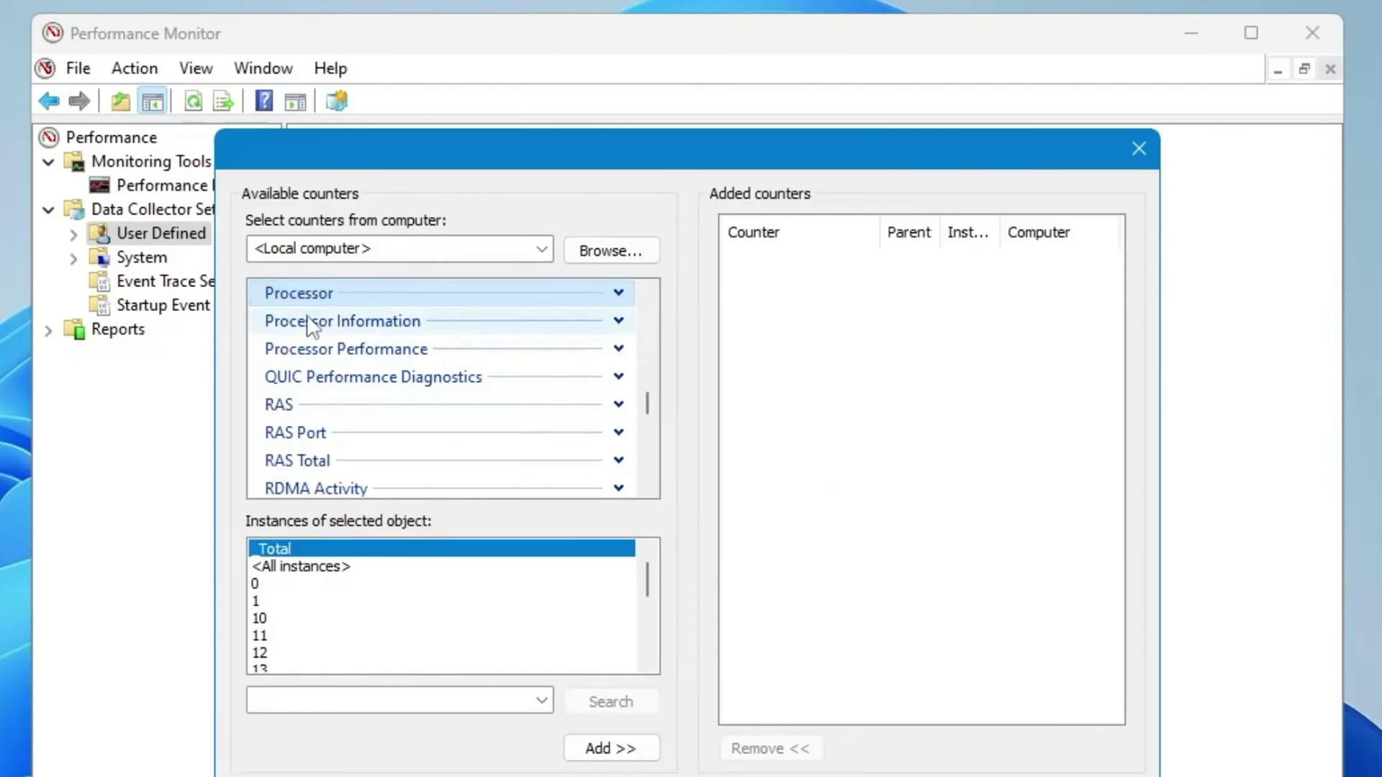
scroll(315, 617, "down", 6)
scroll(314, 616, "up", 6)
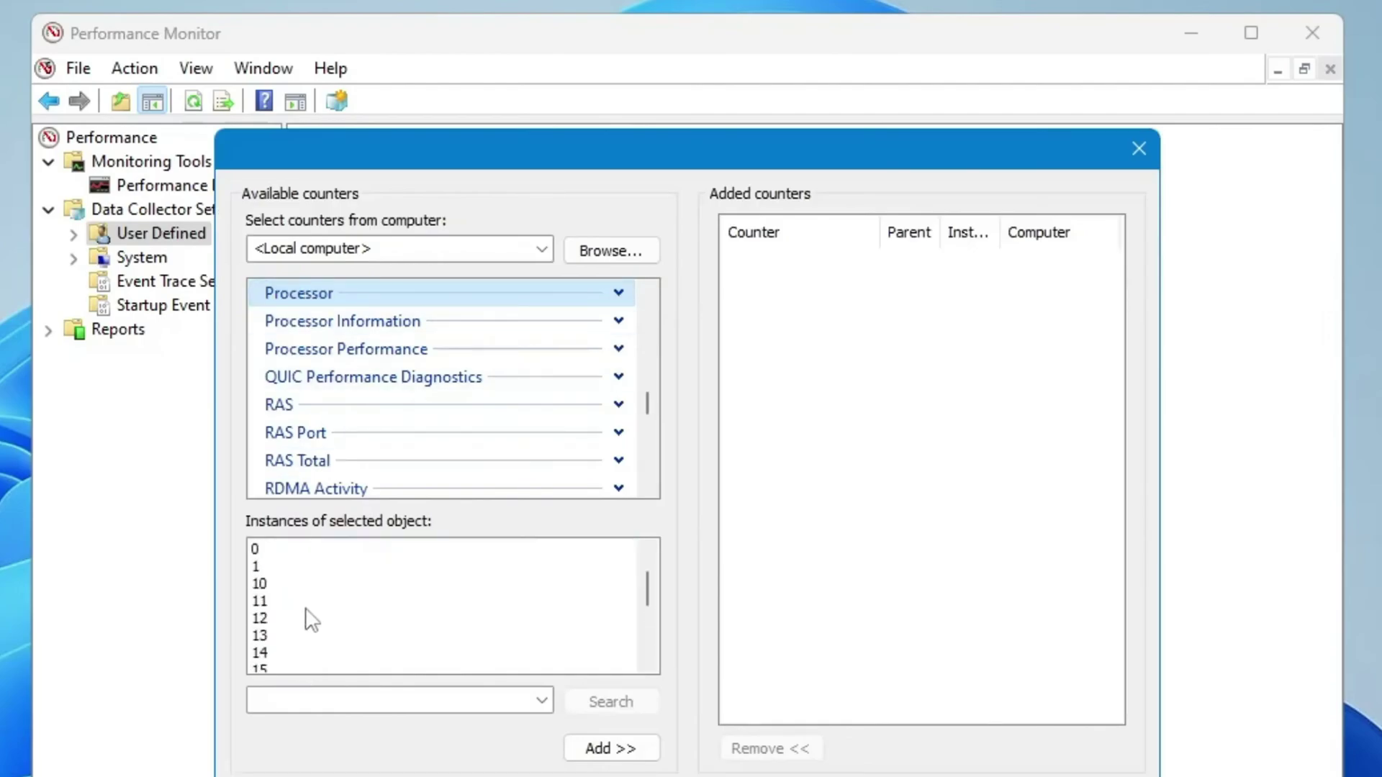
scroll(308, 586, "down", 4)
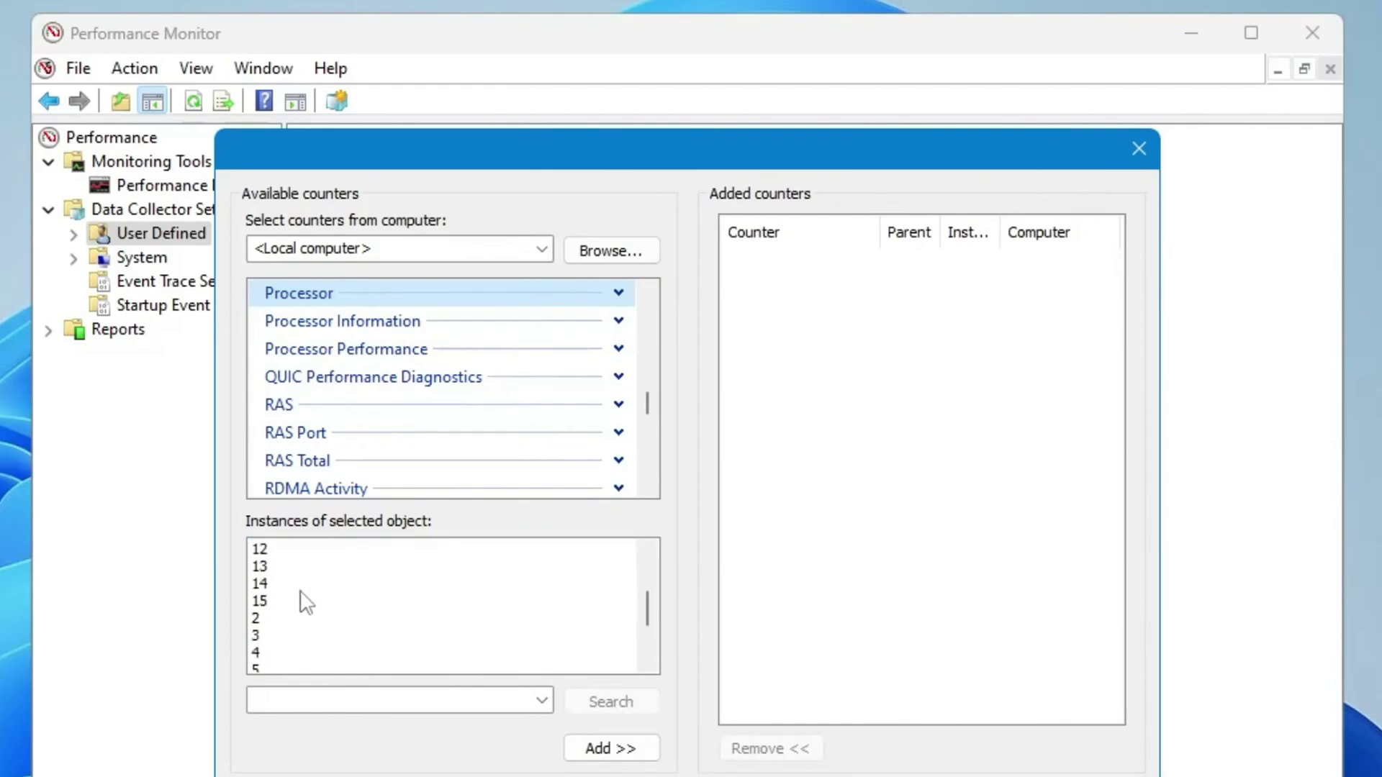
scroll(302, 595, "up", 2)
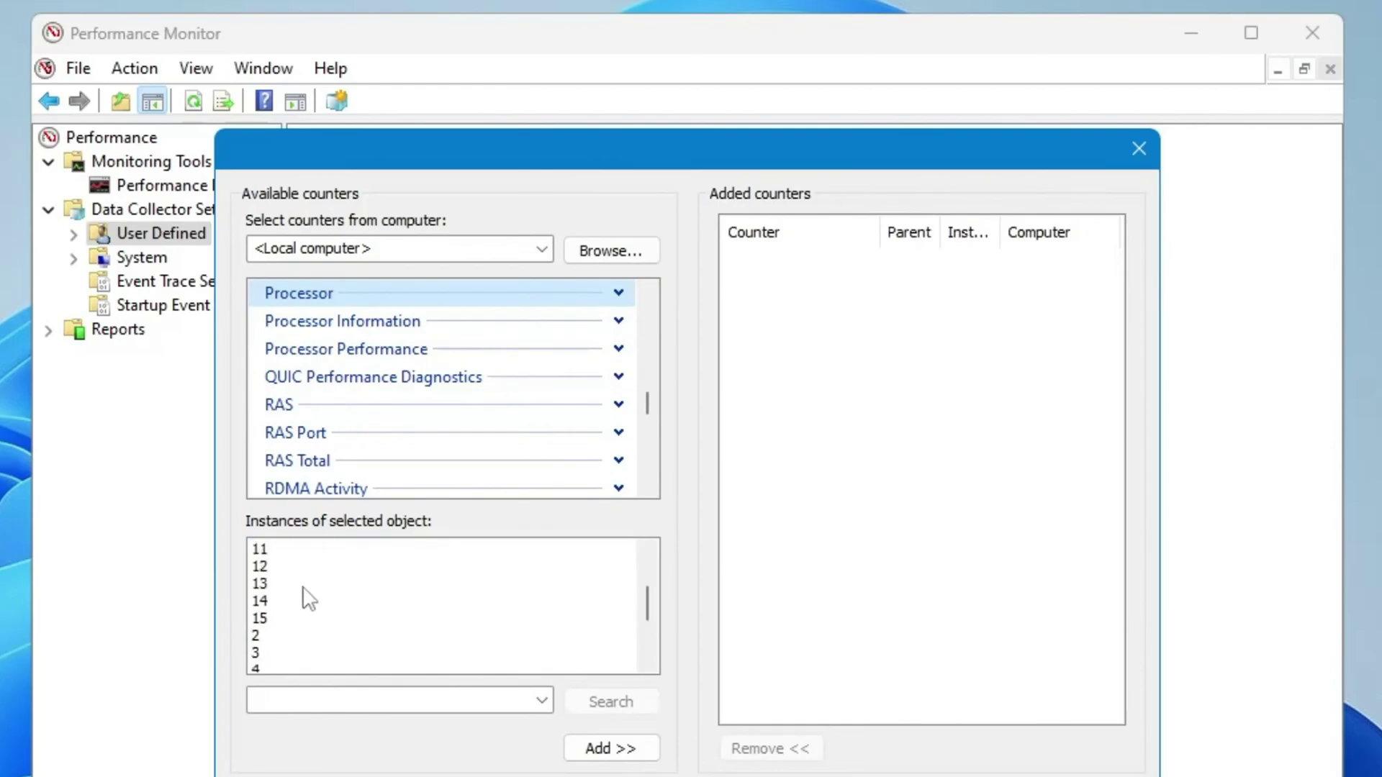
left_click(275, 620)
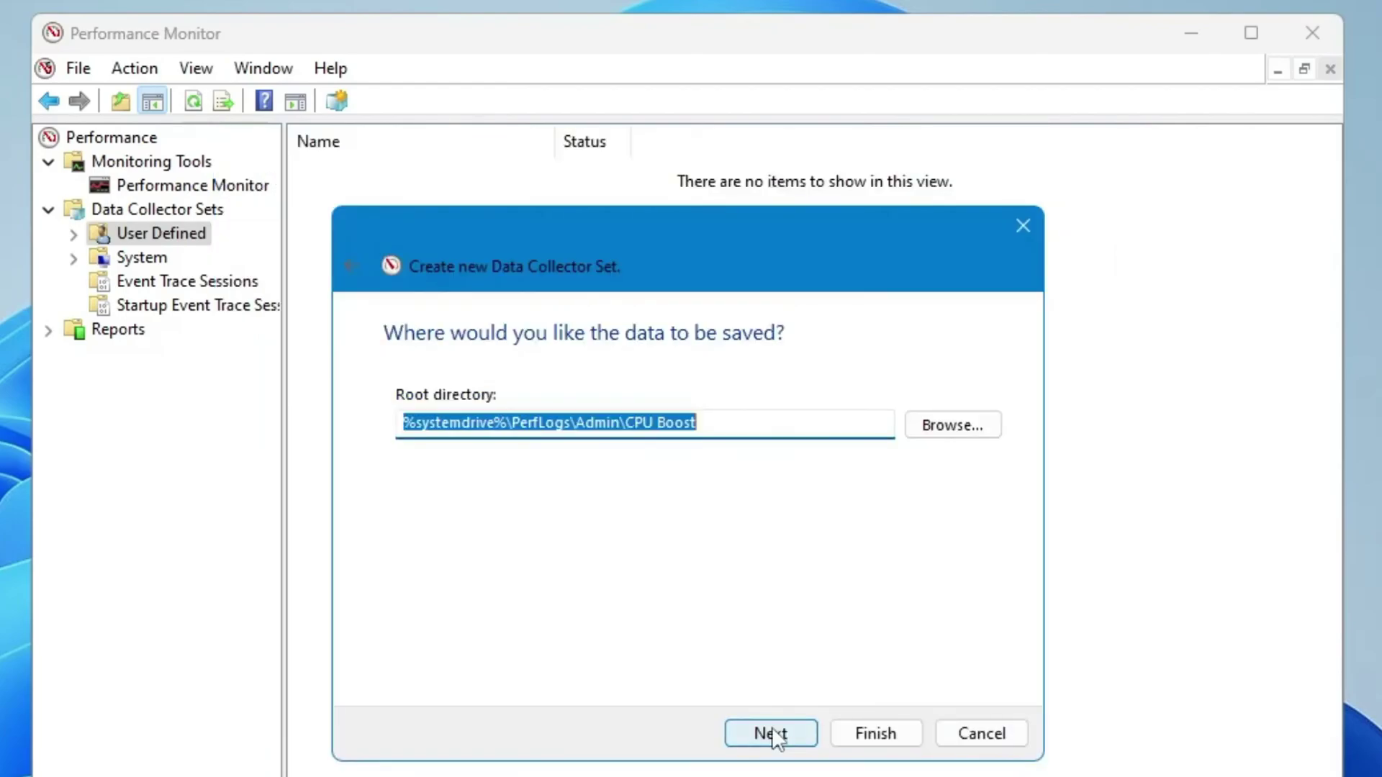
Finish creating the CPU Boost data collector set with the default root directory, and start it
left_click(872, 734)
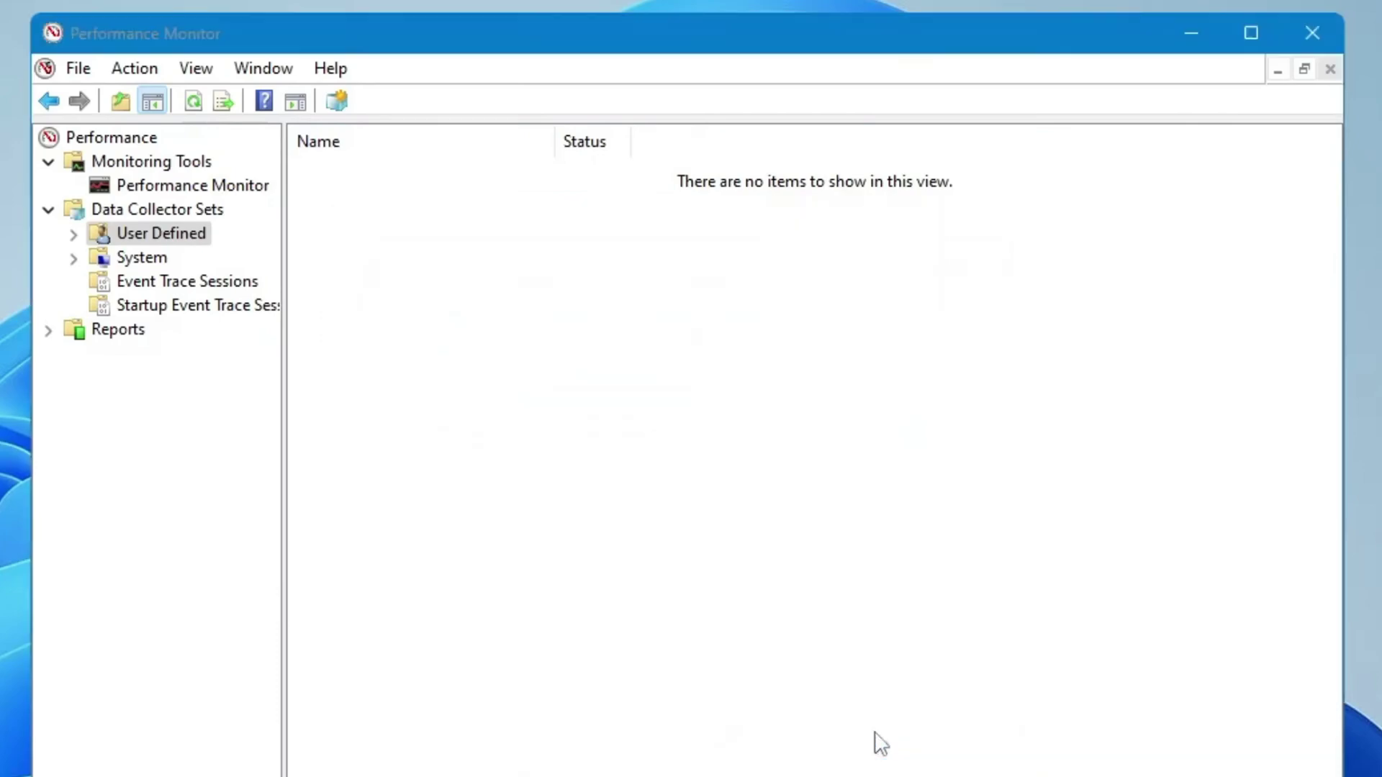
left_click(392, 175)
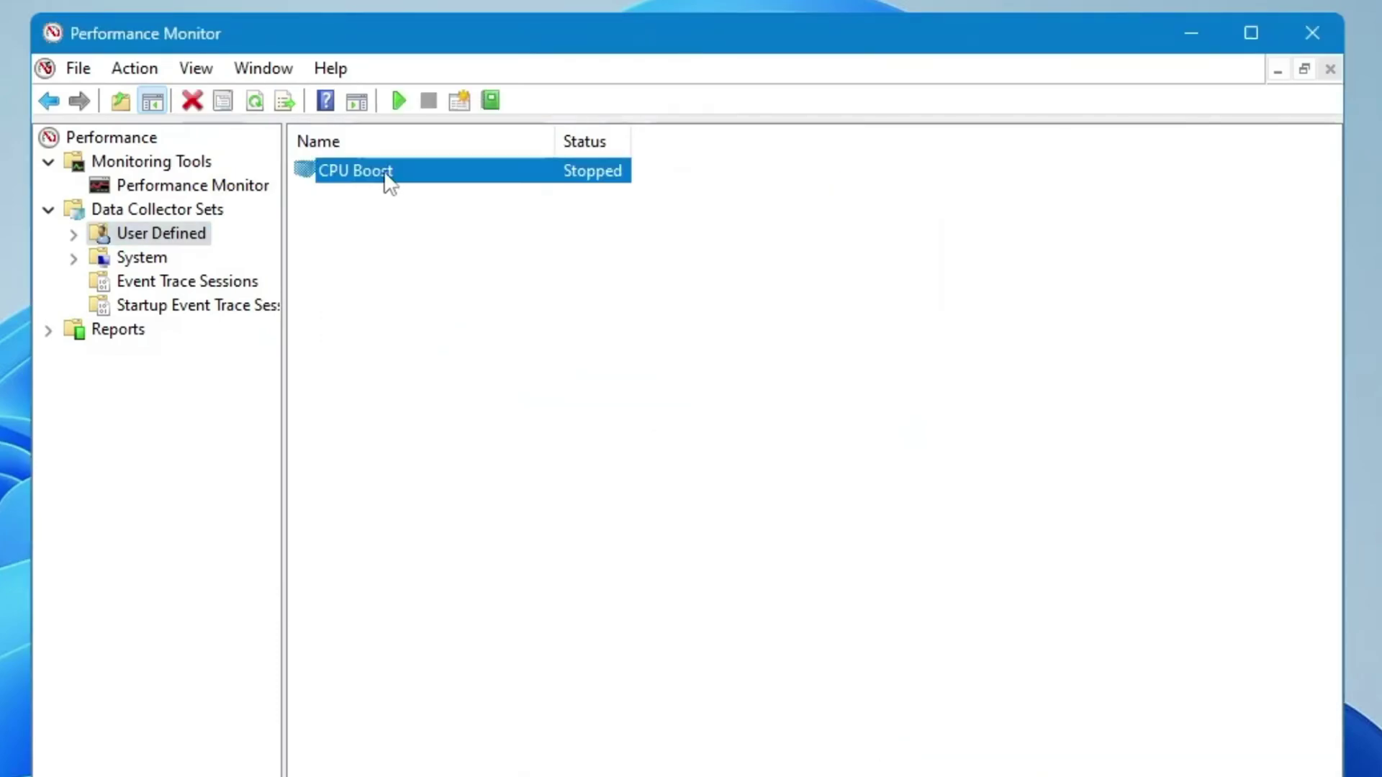
right_click(591, 175)
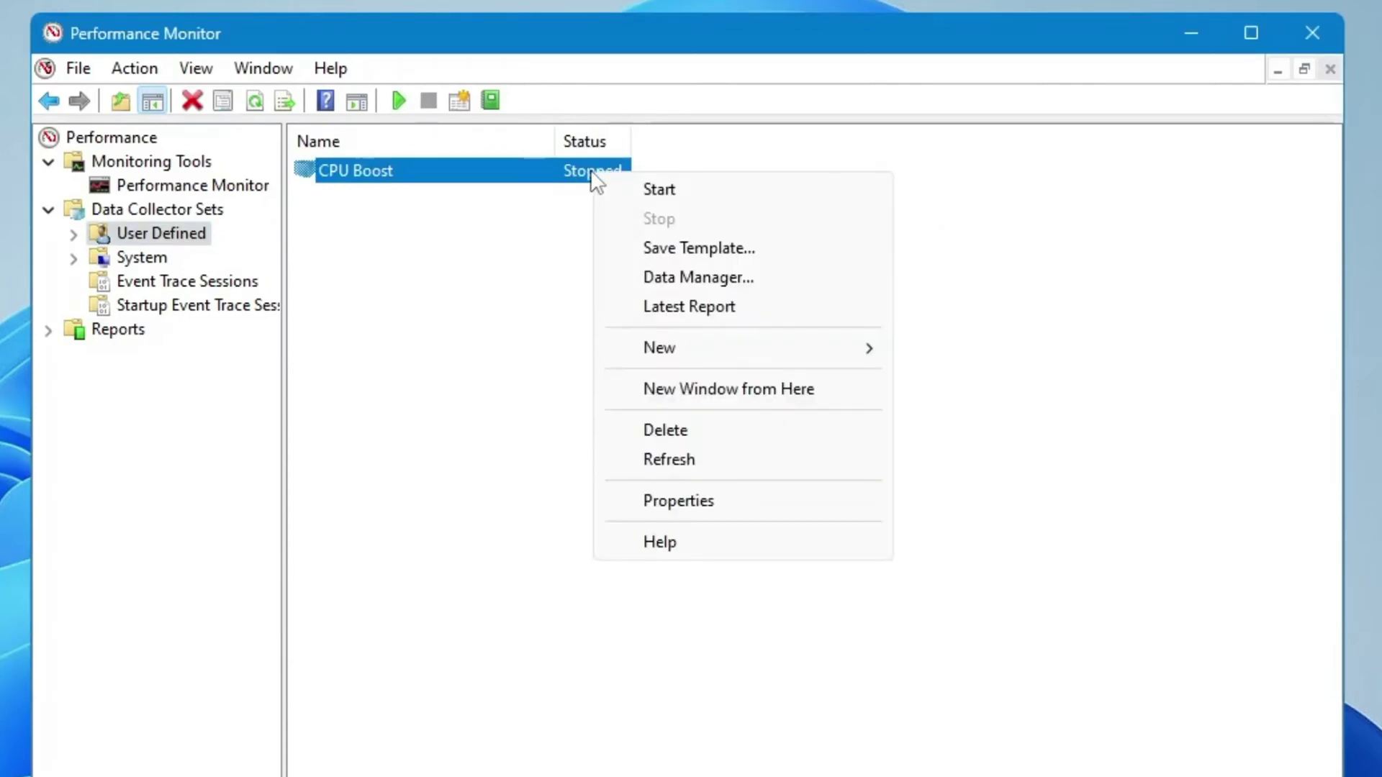
left_click(654, 191)
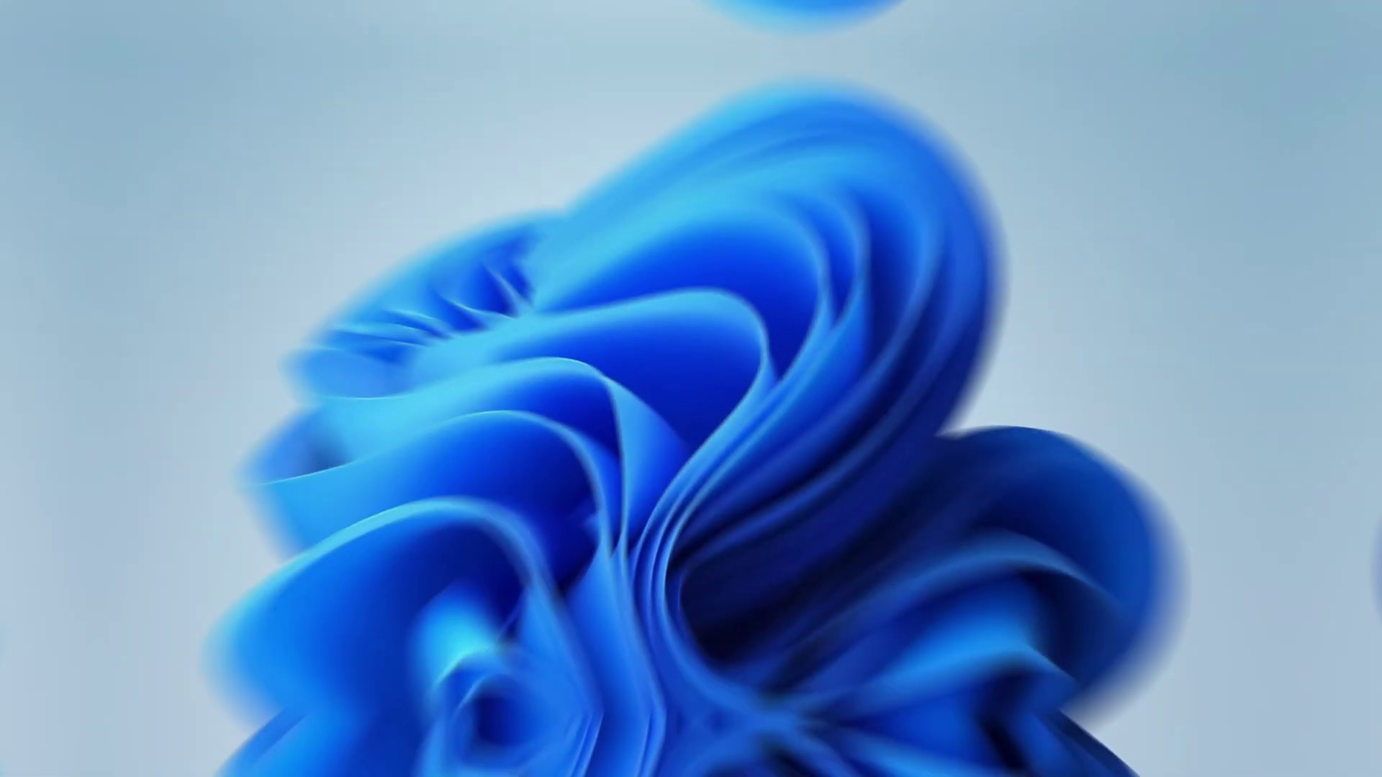
Search Windows for "msconfig", open System Configuration, and bring up the advanced boot options
key("super+s")
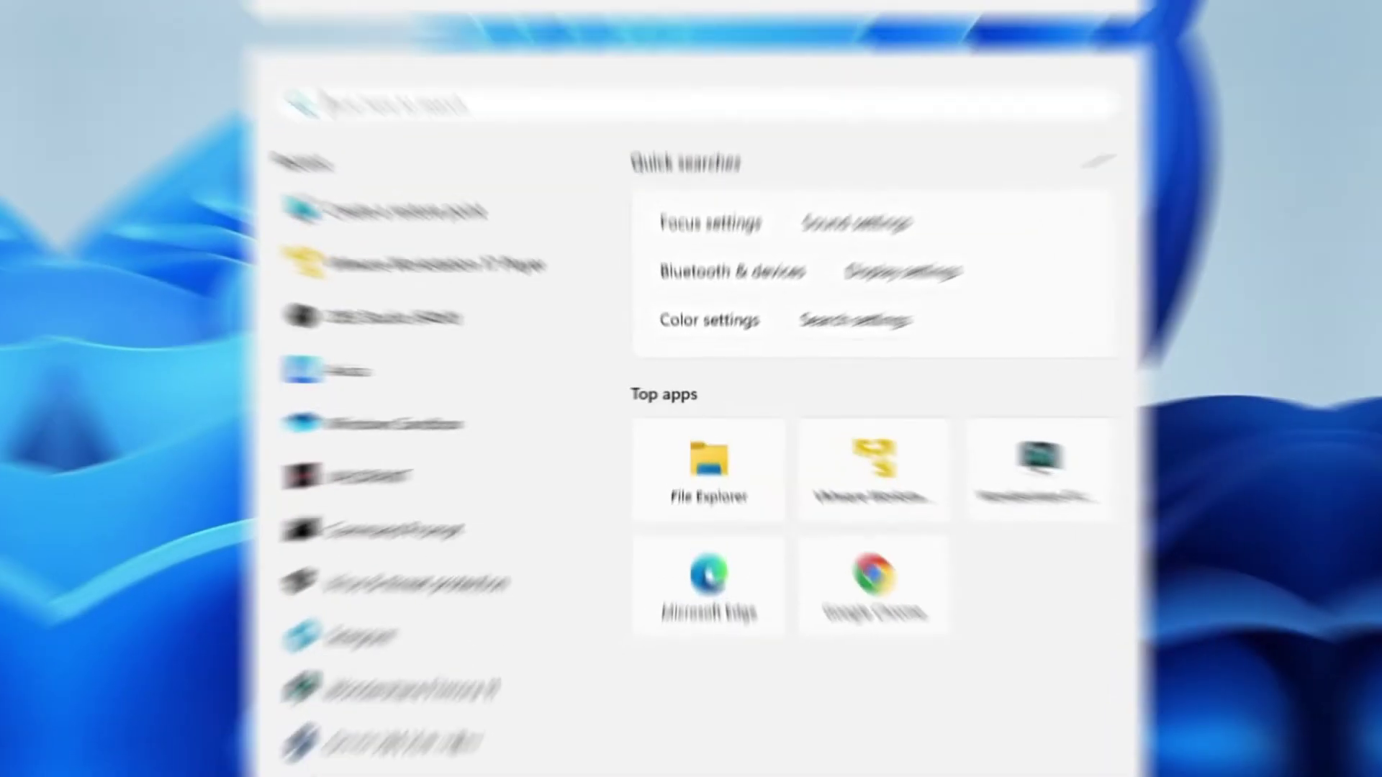
type("msconfig")
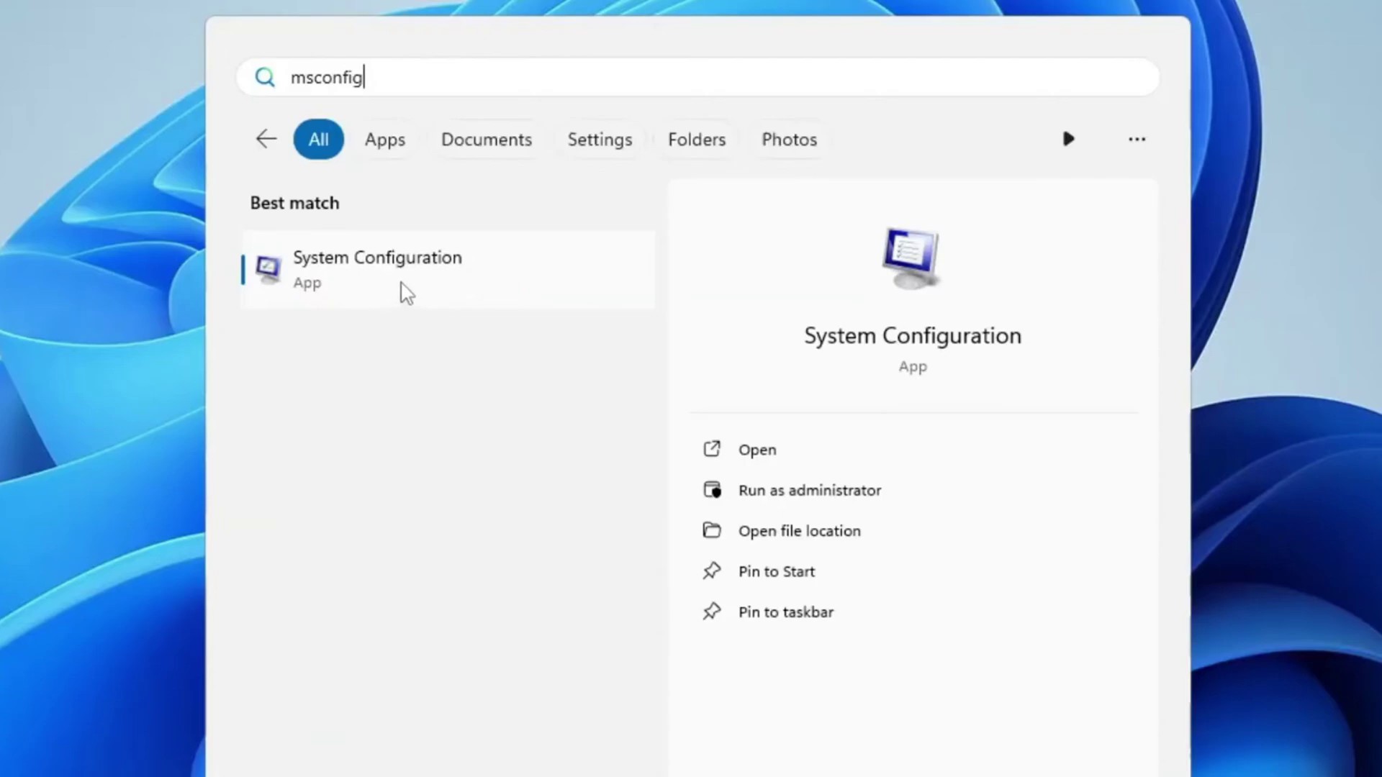
left_click(442, 274)
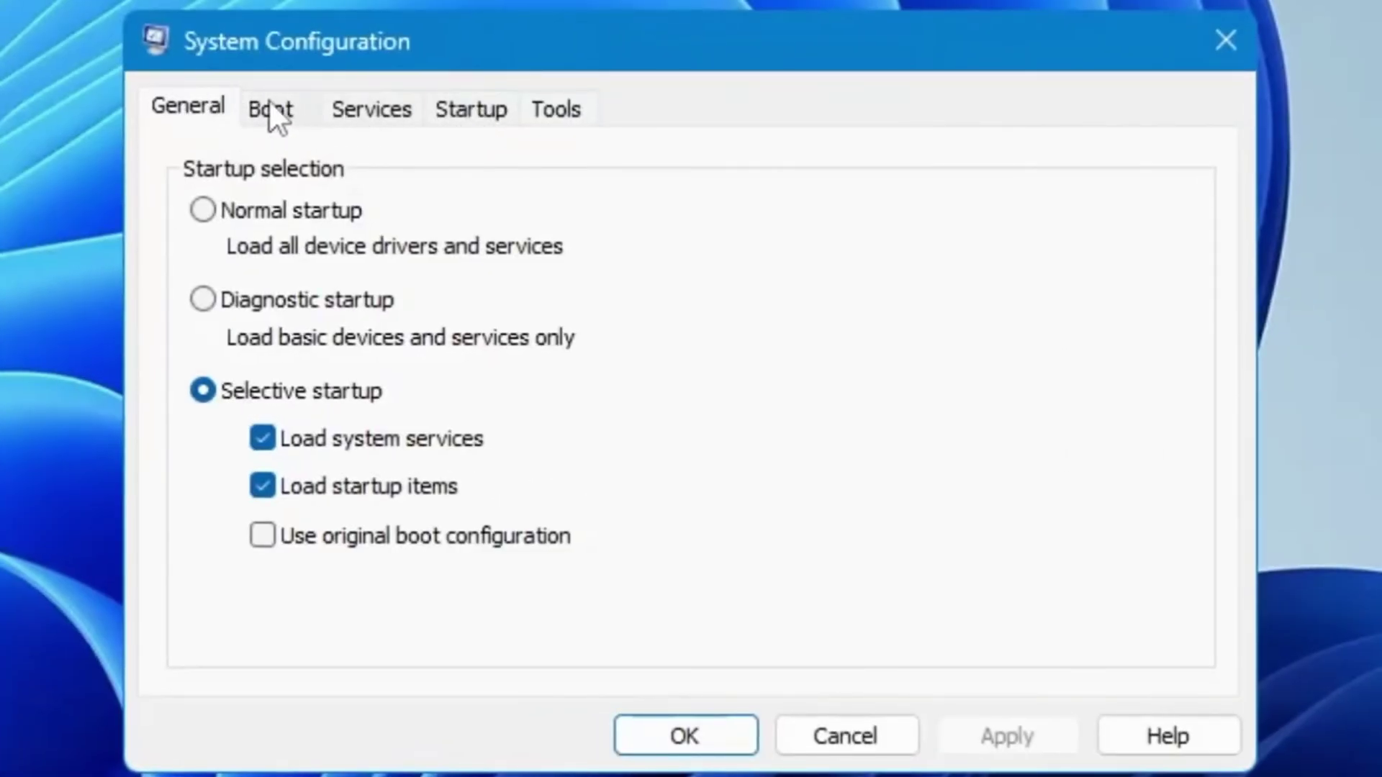
left_click(272, 112)
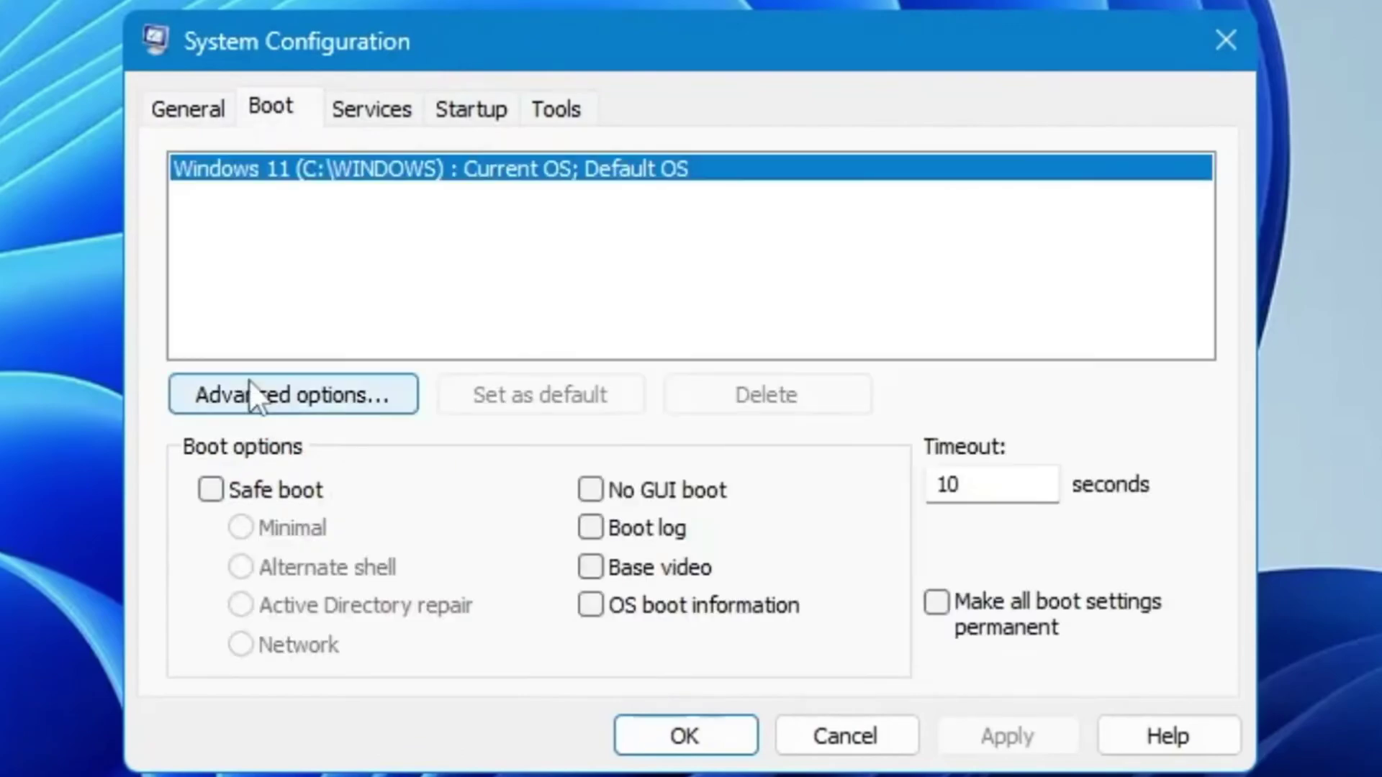
left_click(277, 401)
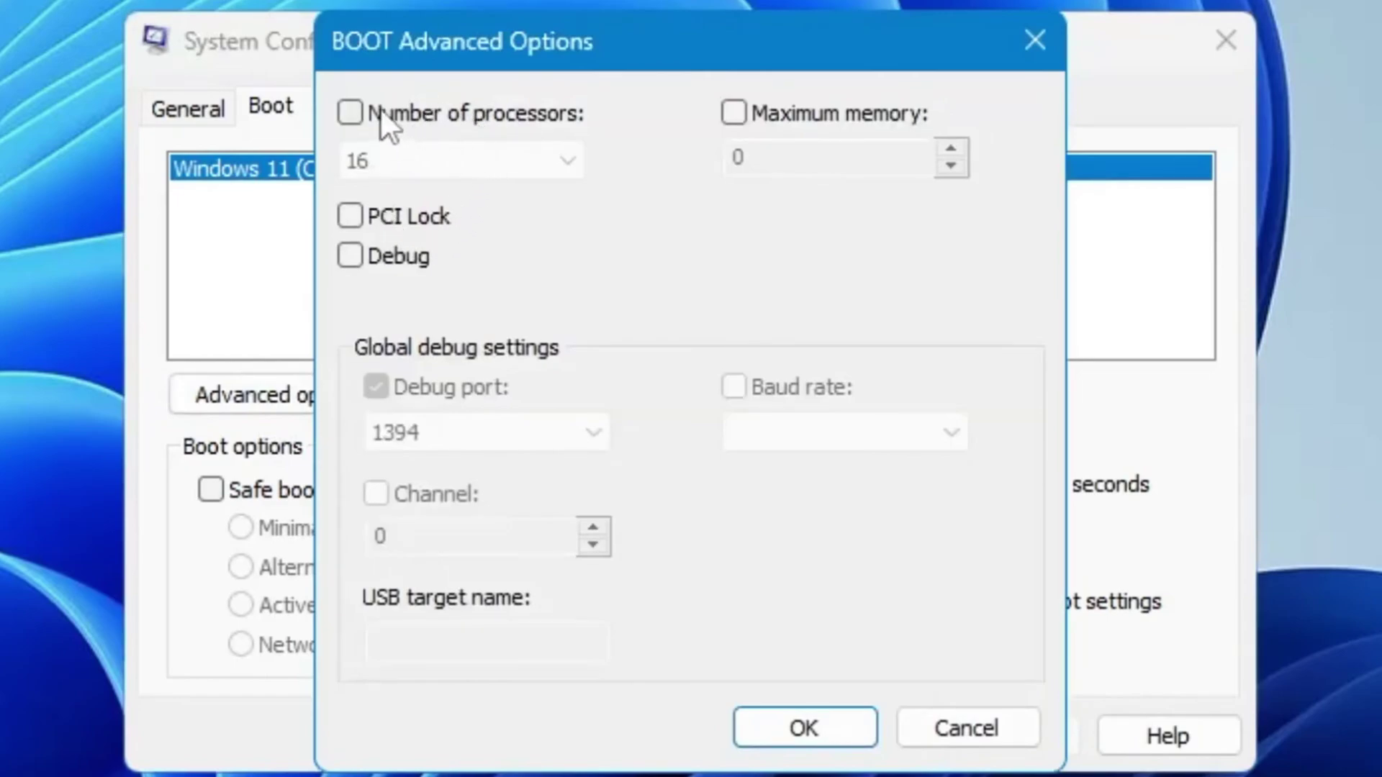
Enable the number of processors boot option, set it to 16, and confirm the System Configuration changes
left_click(349, 114)
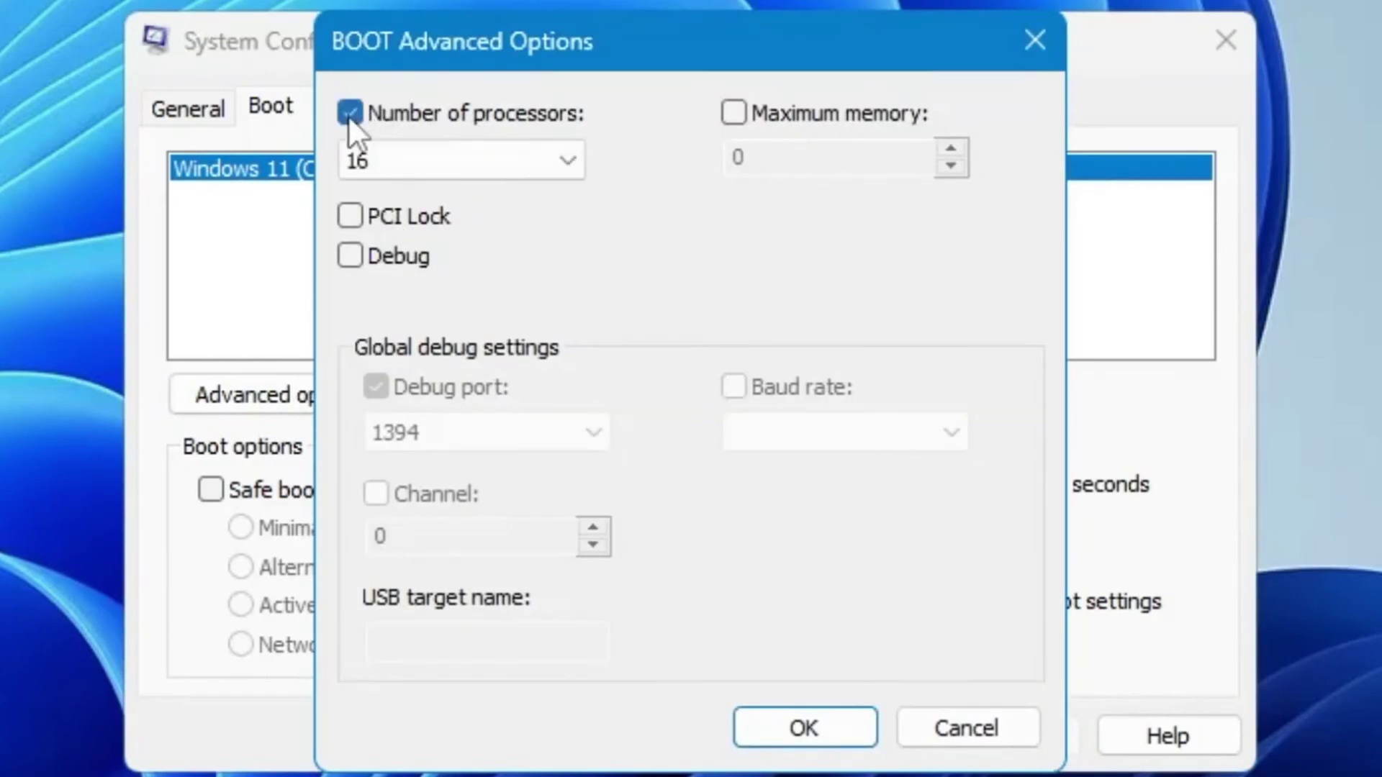
left_click(518, 160)
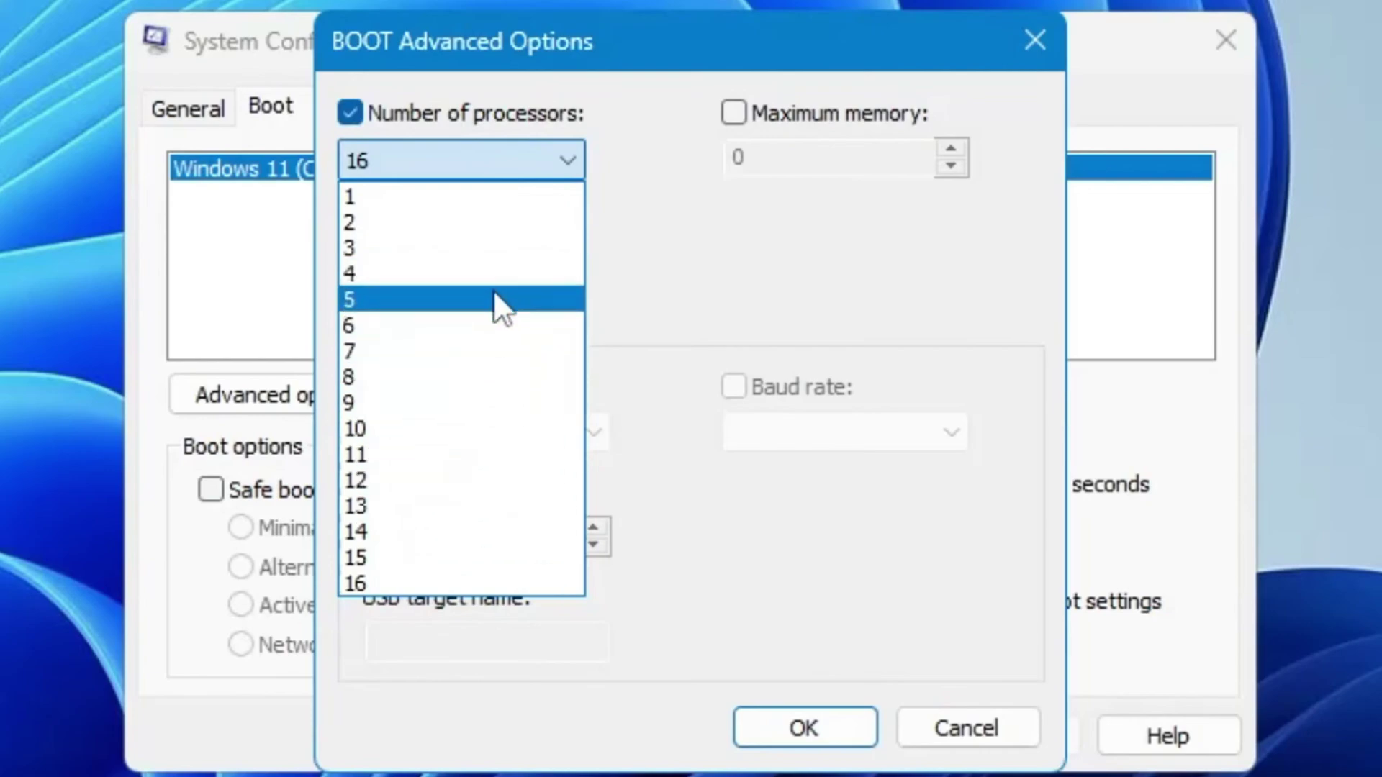
left_click(385, 583)
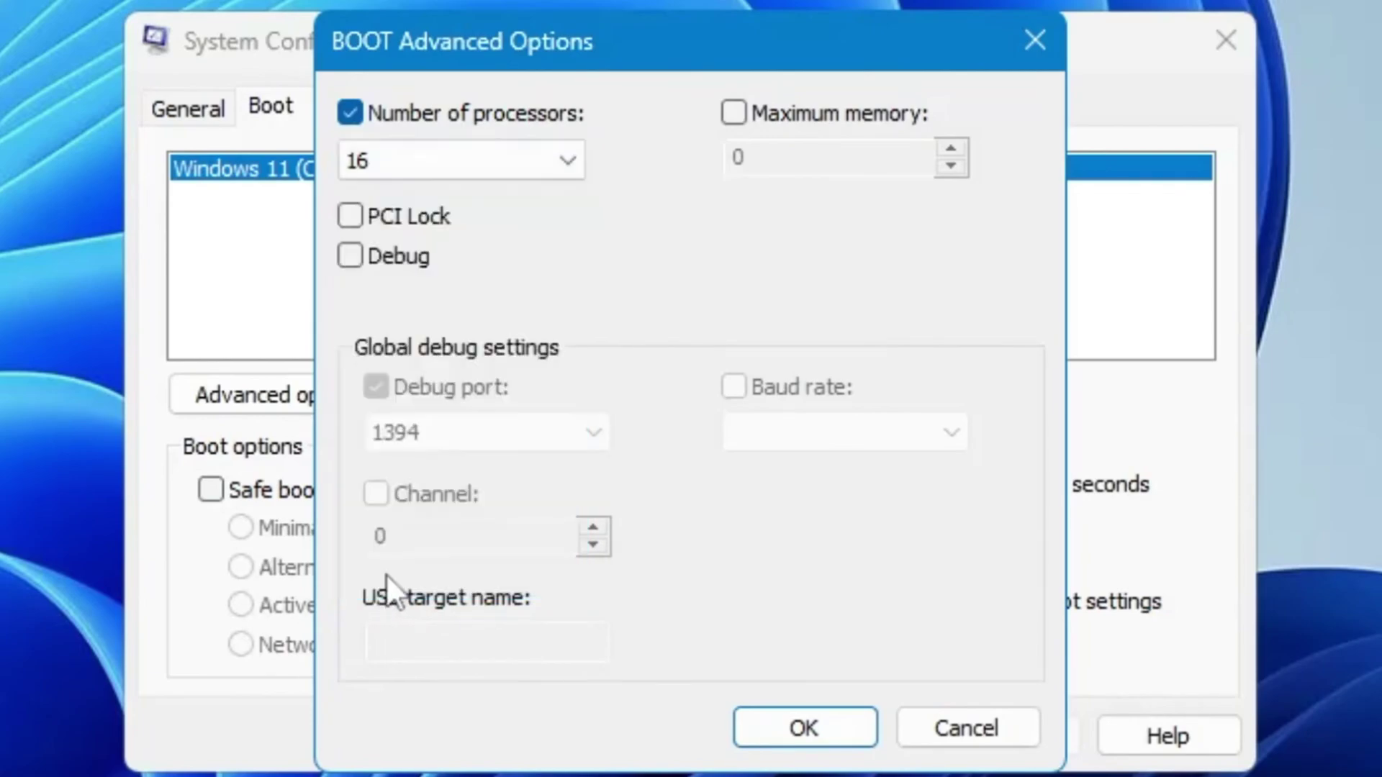
left_click(801, 729)
left_click(1011, 728)
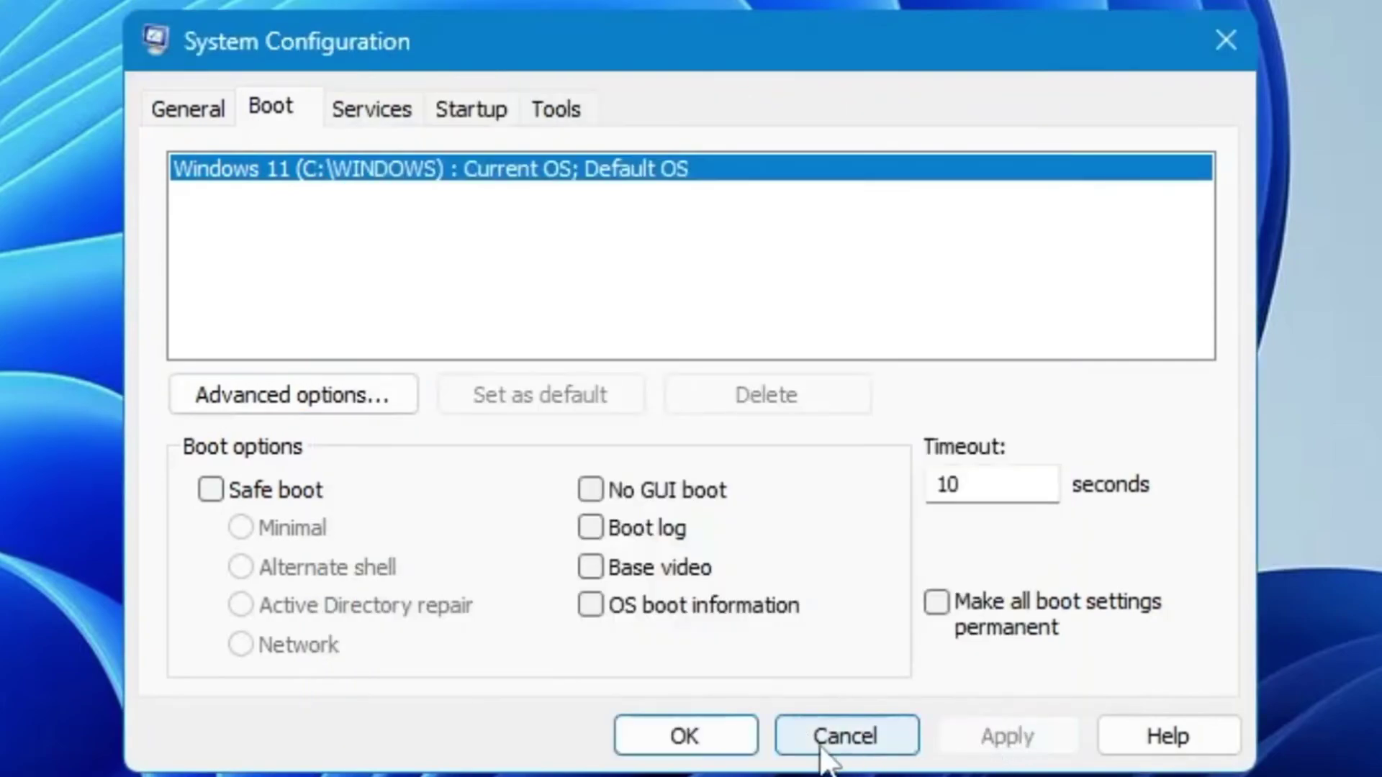
left_click(692, 734)
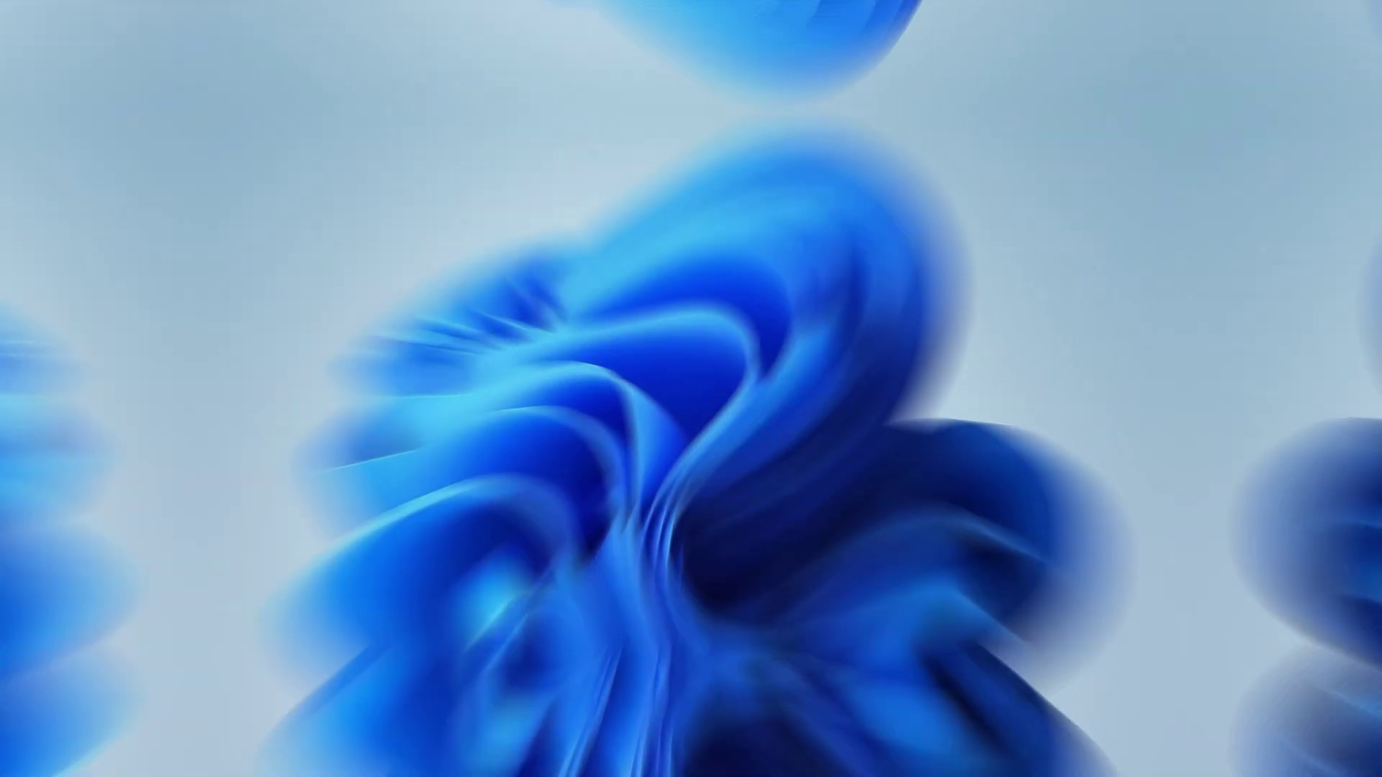
Search Windows for "gpedit" and open the Local Group Policy Editor
key("super+s")
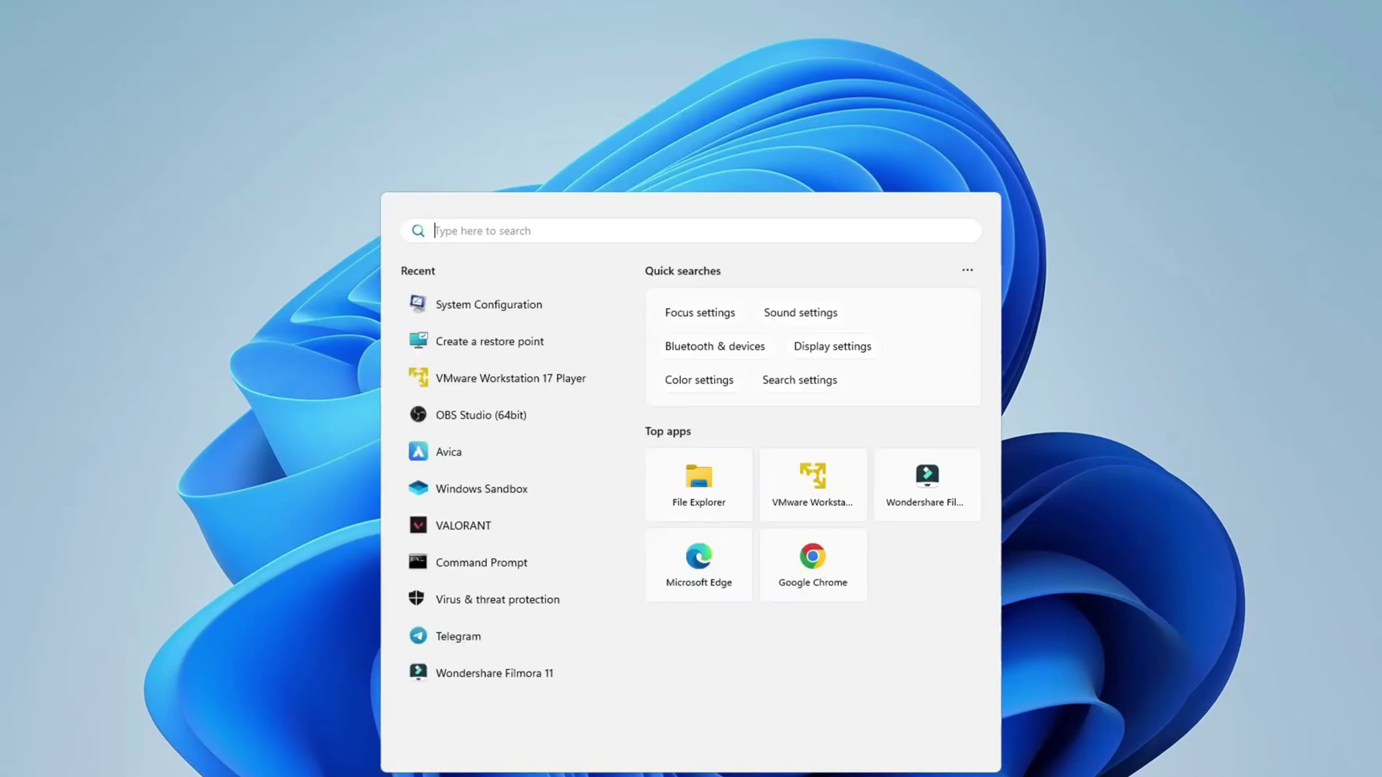
type("gpedit")
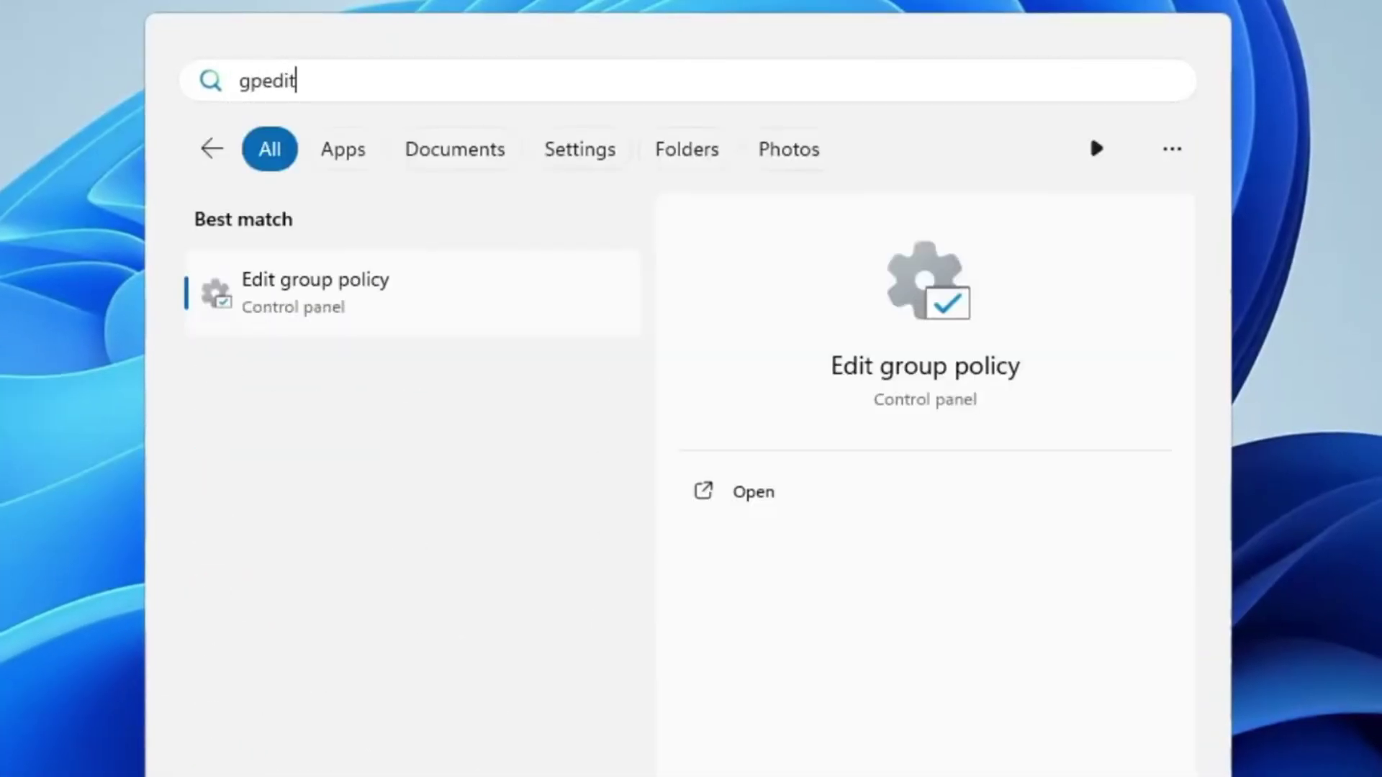
left_click(352, 321)
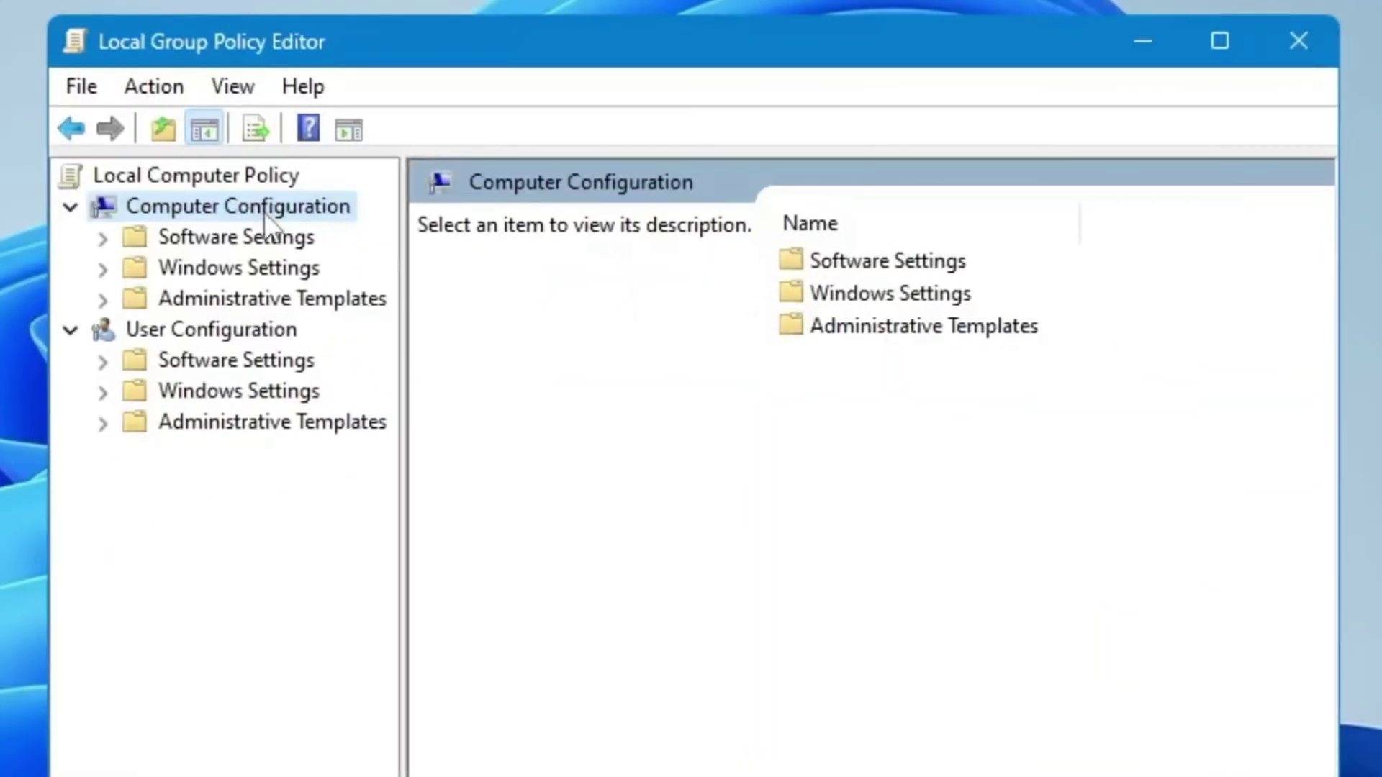
Go to the Power Management policies within Computer Configuration, Administrative Templates, System
double_click(251, 300)
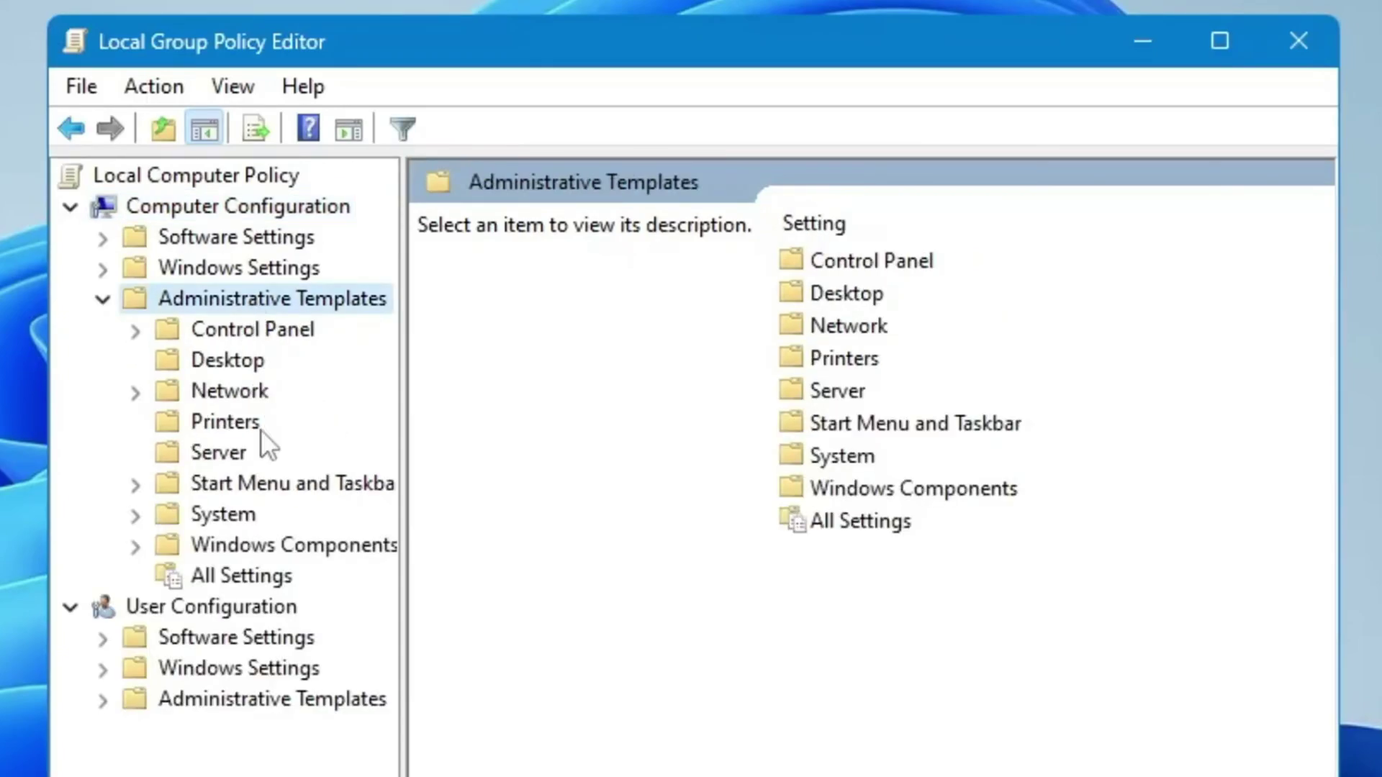
left_click(218, 515)
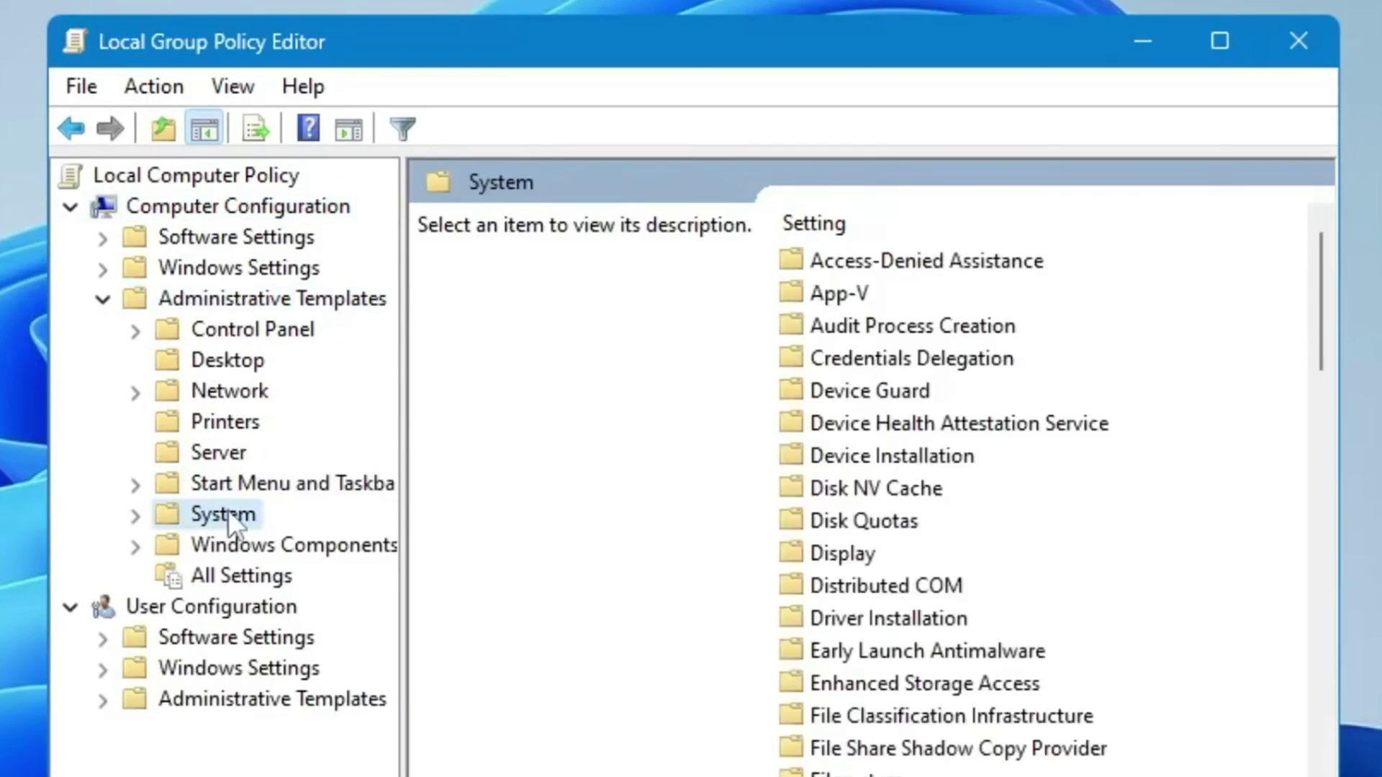
double_click(226, 511)
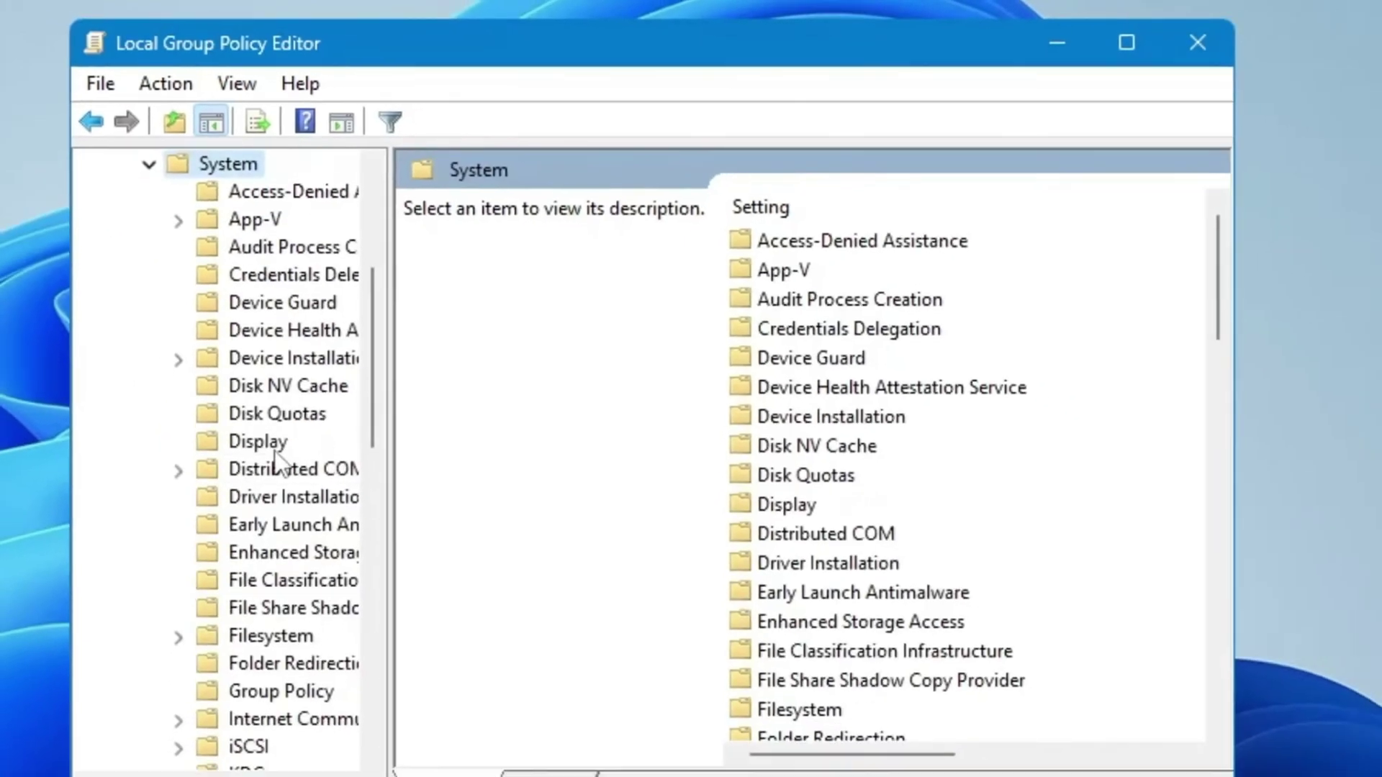
left_click(280, 488)
key("p")
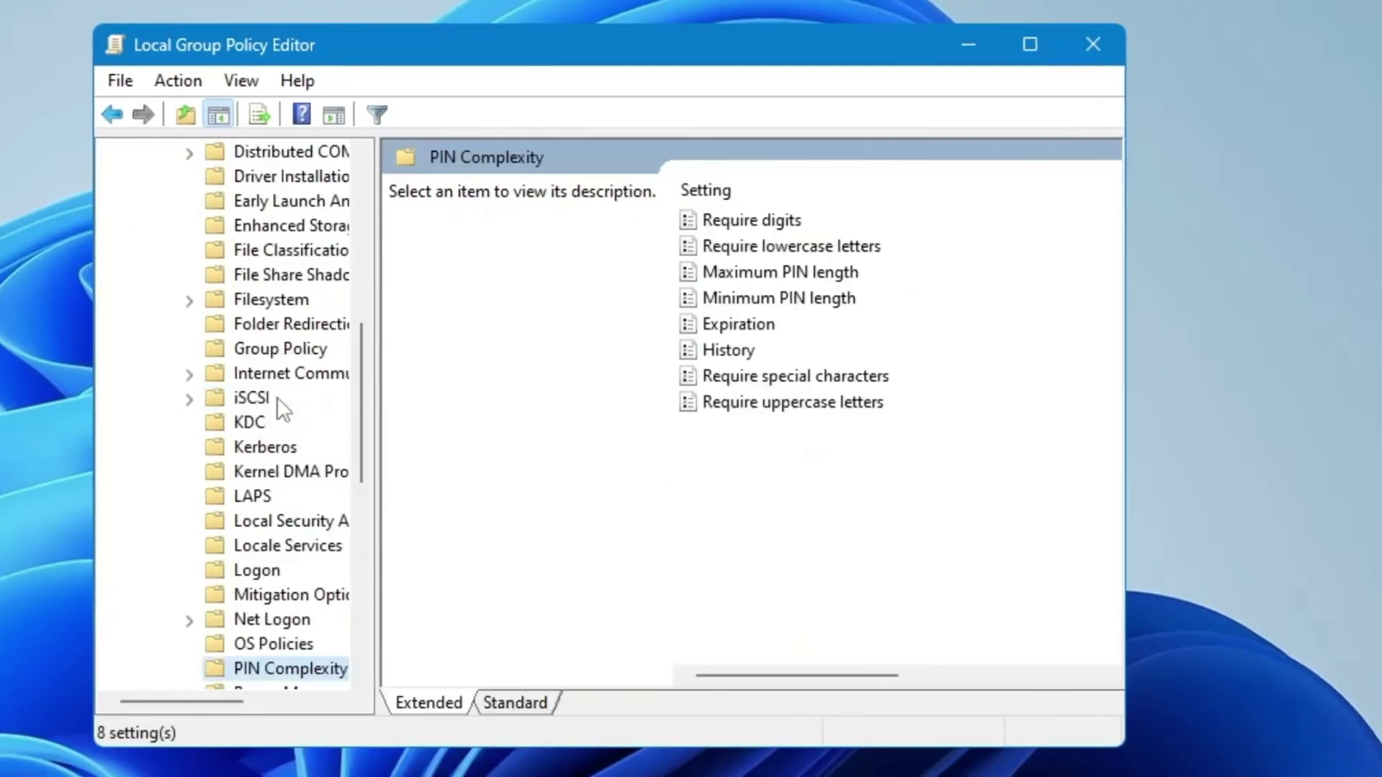
scroll(280, 406, "down", 1)
scroll(280, 399, "down", 2)
left_click_drag(208, 701, 245, 701)
left_click(228, 475)
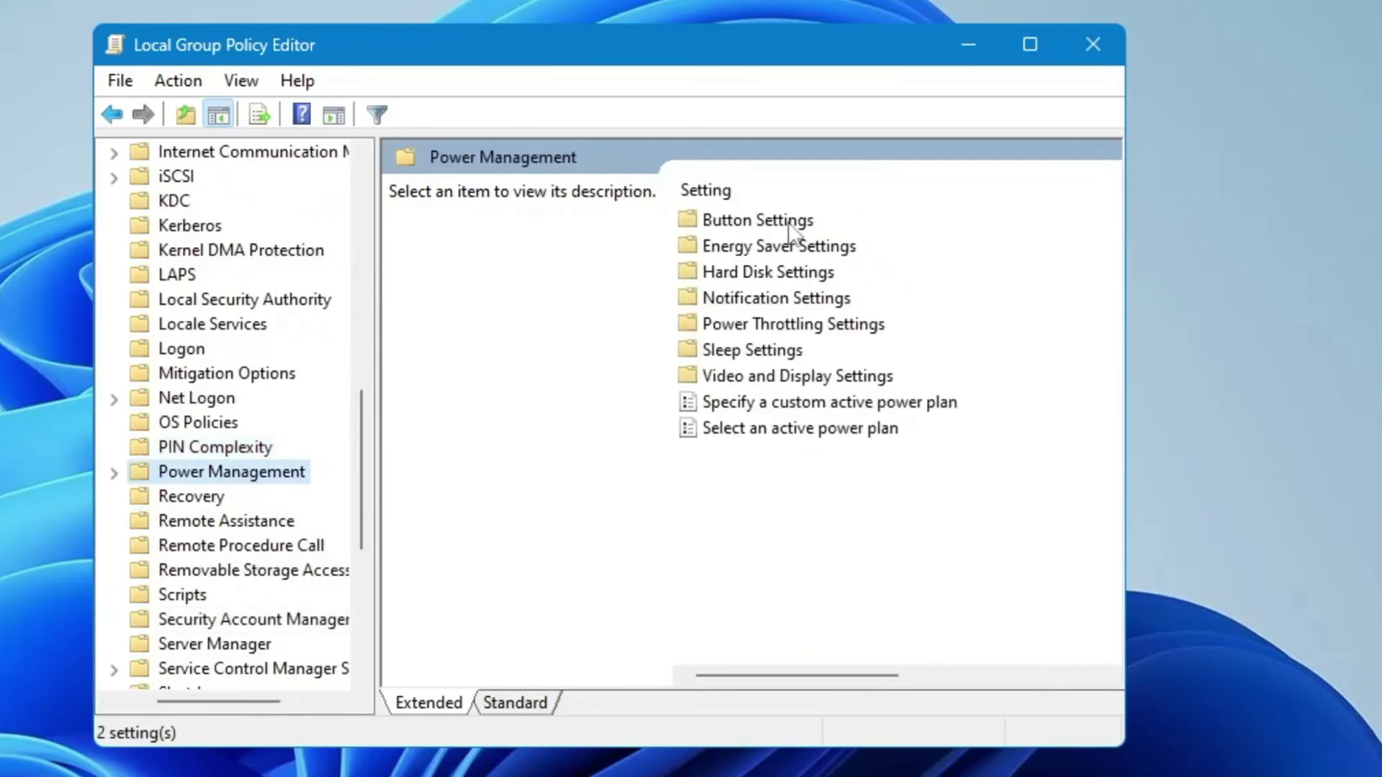
Enable the "Turn off Power Throttling" policy in Power Throttling Settings, and close the policy editor
left_click(753, 324)
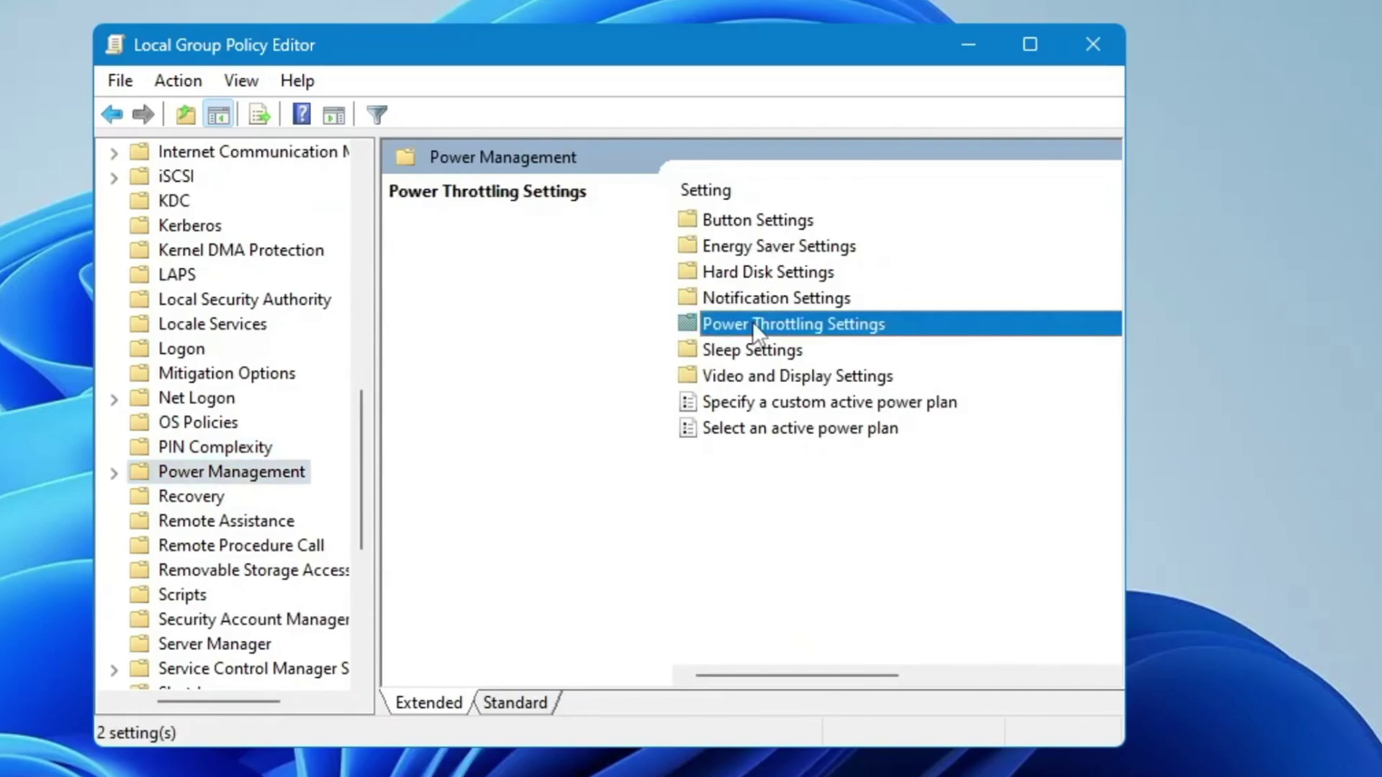
double_click(852, 323)
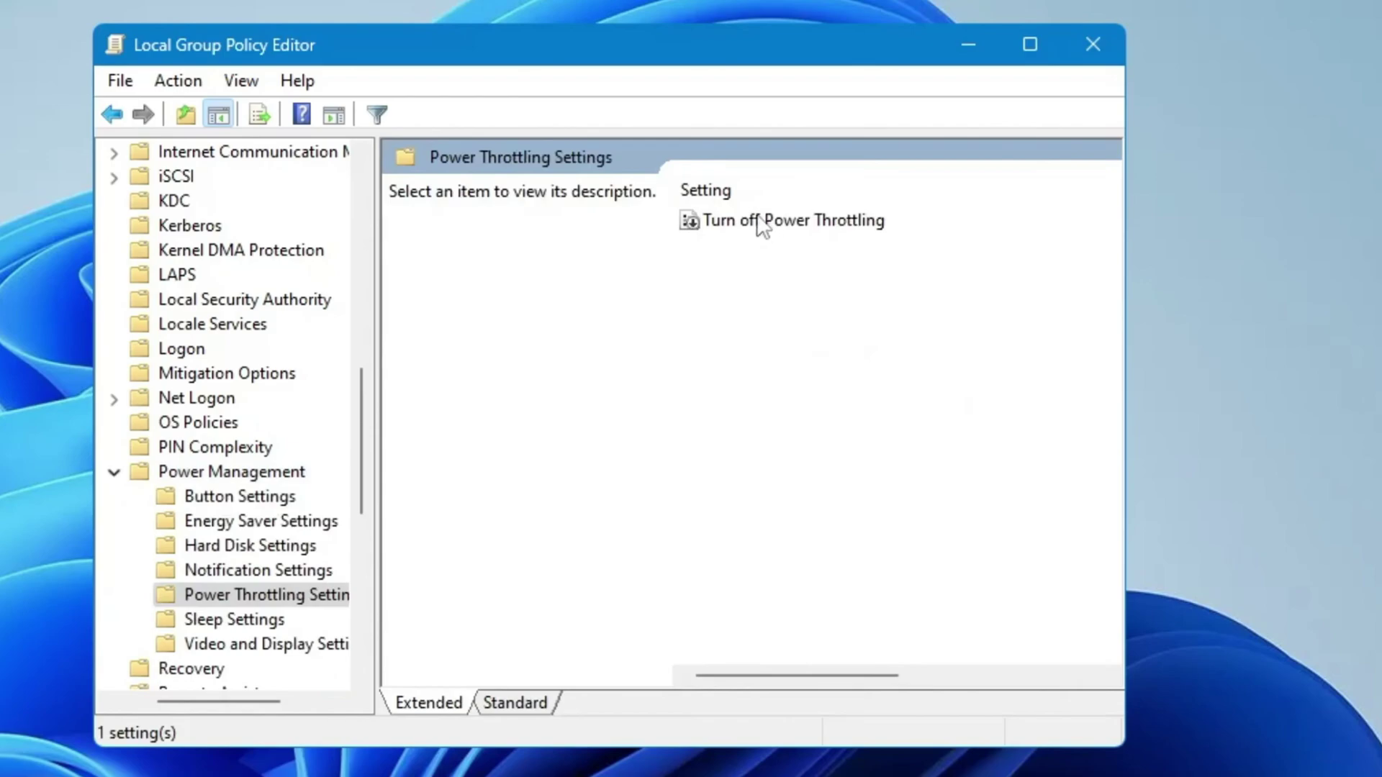
double_click(817, 223)
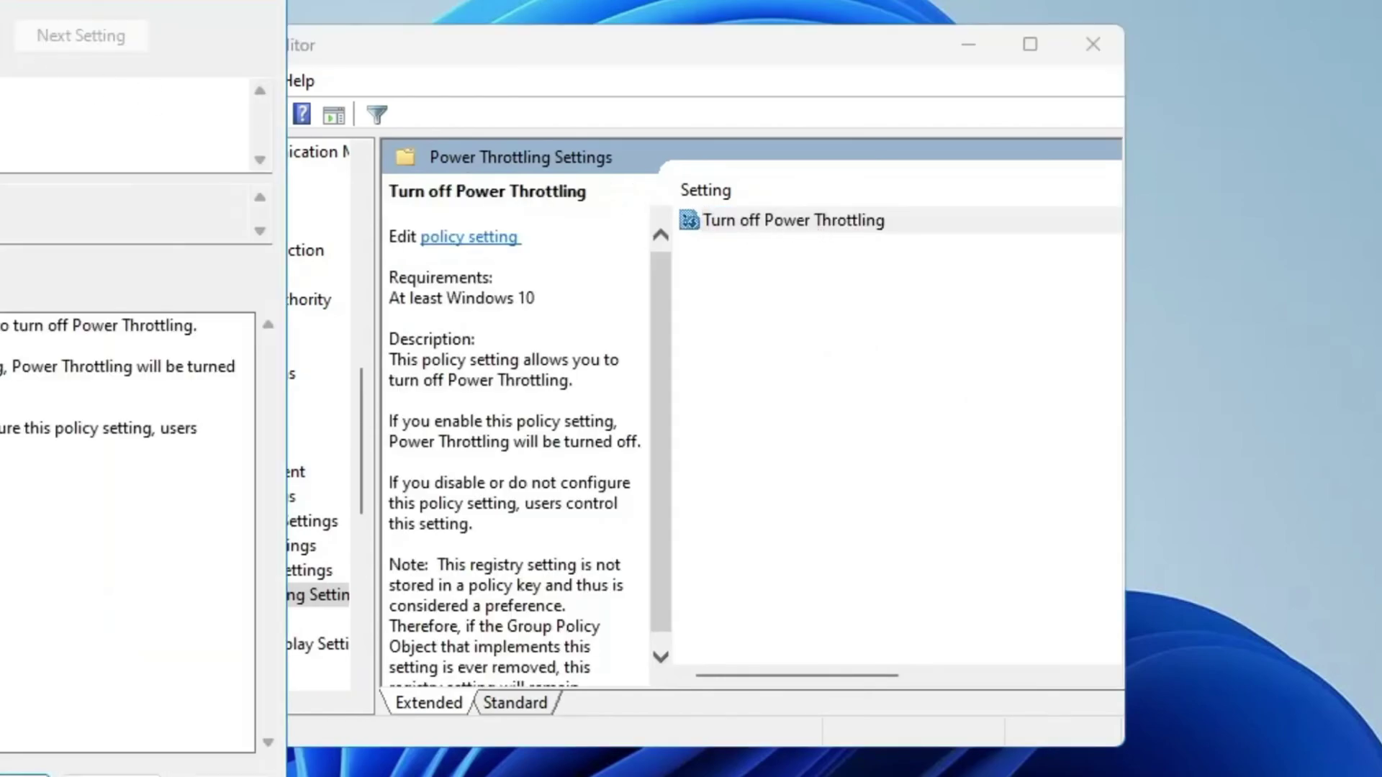
left_click_drag(0, 4, 864, 14)
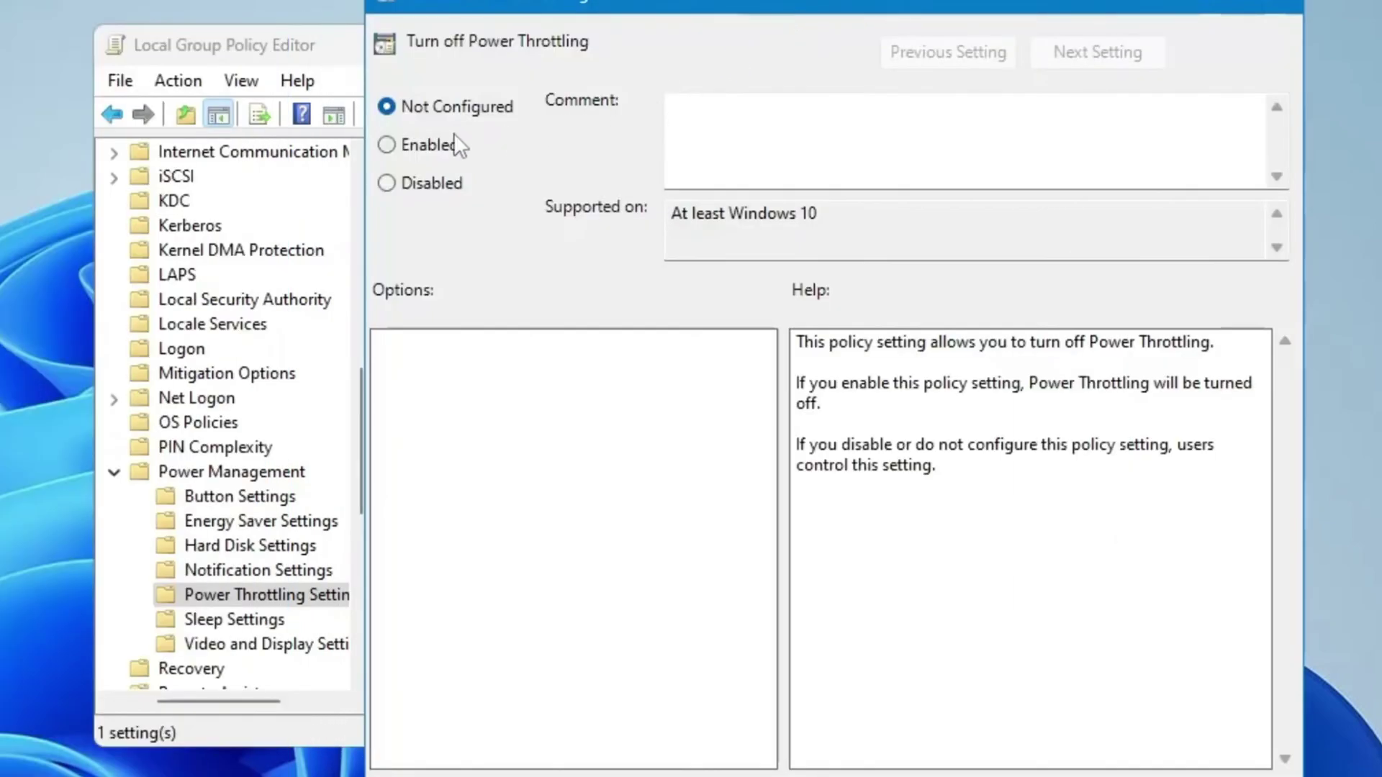
left_click(393, 144)
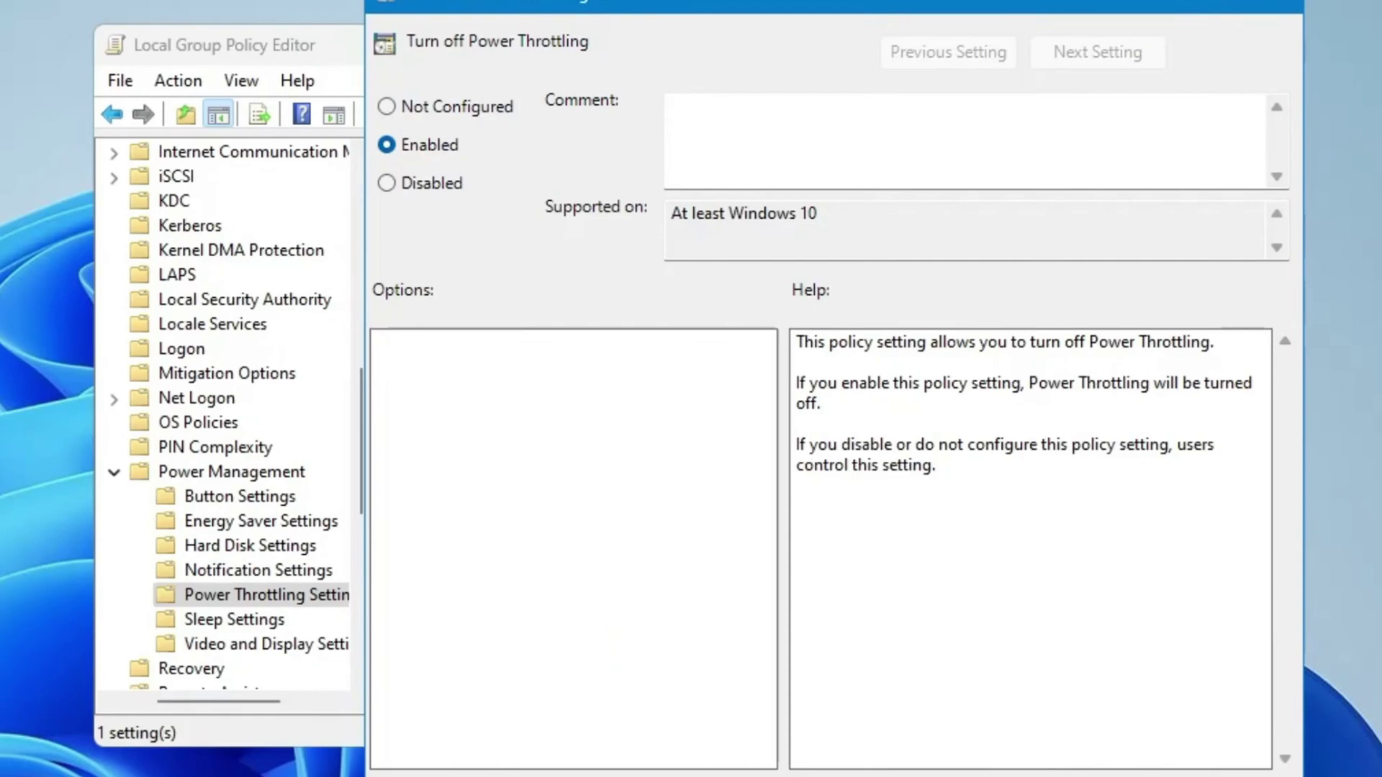
key("Return")
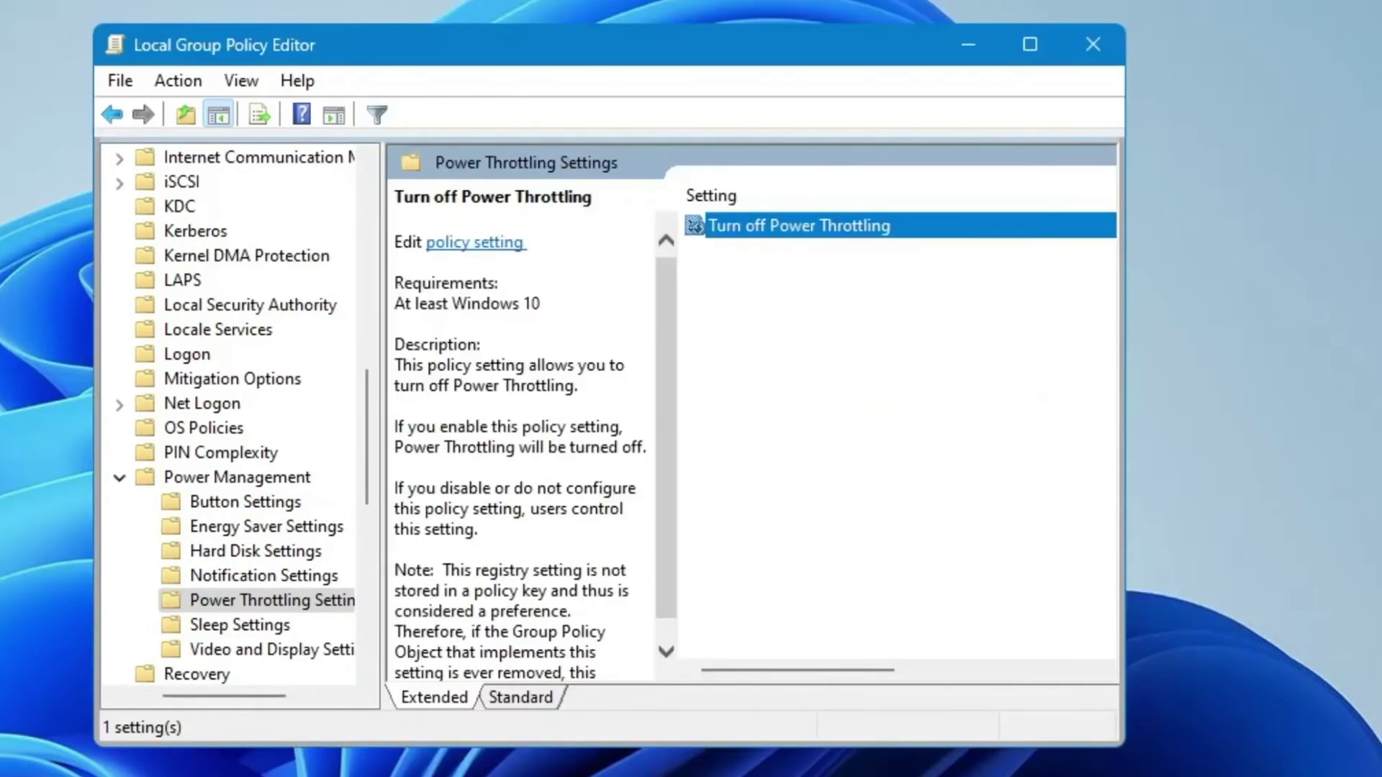
left_click(1089, 39)
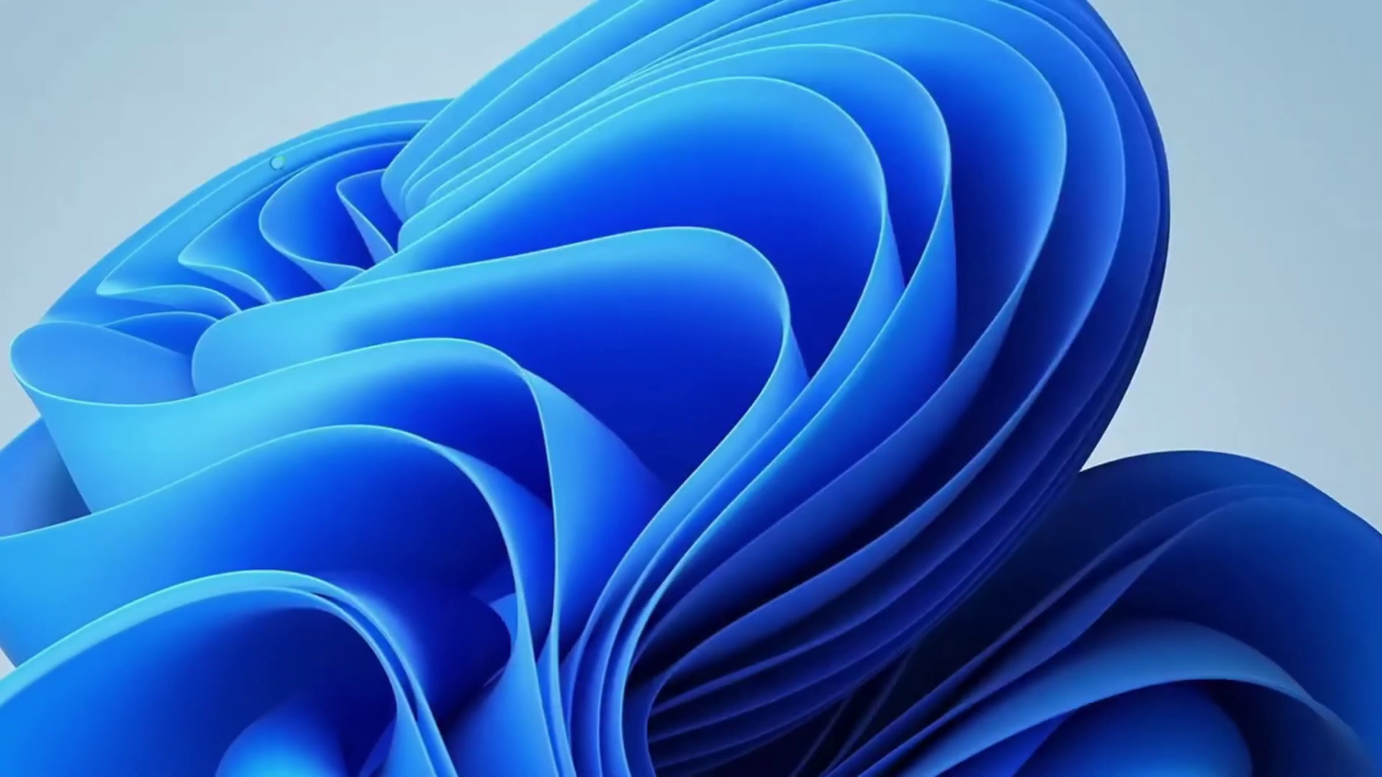
Launch Power Options with "powercfg.cpl" and open the plan settings of the High performance plan
key("super")
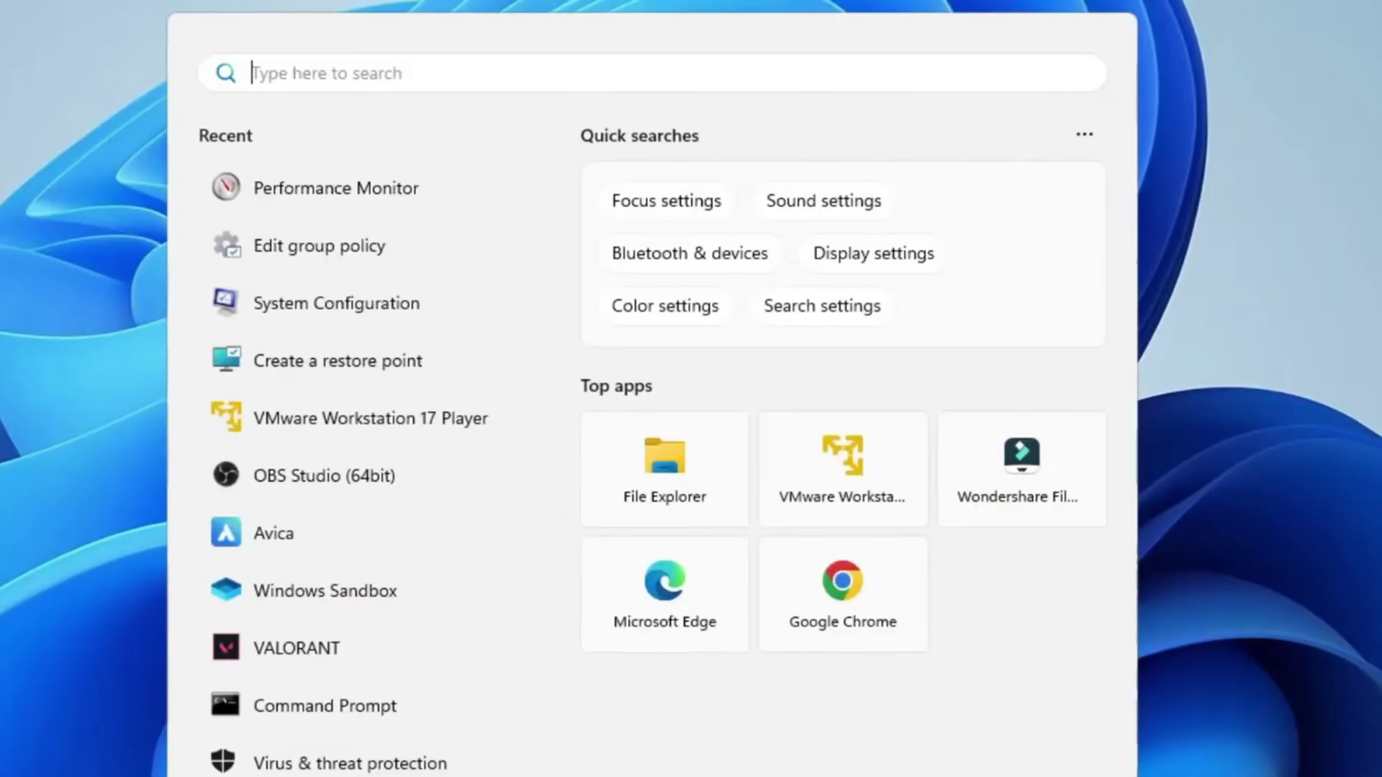
type("powe")
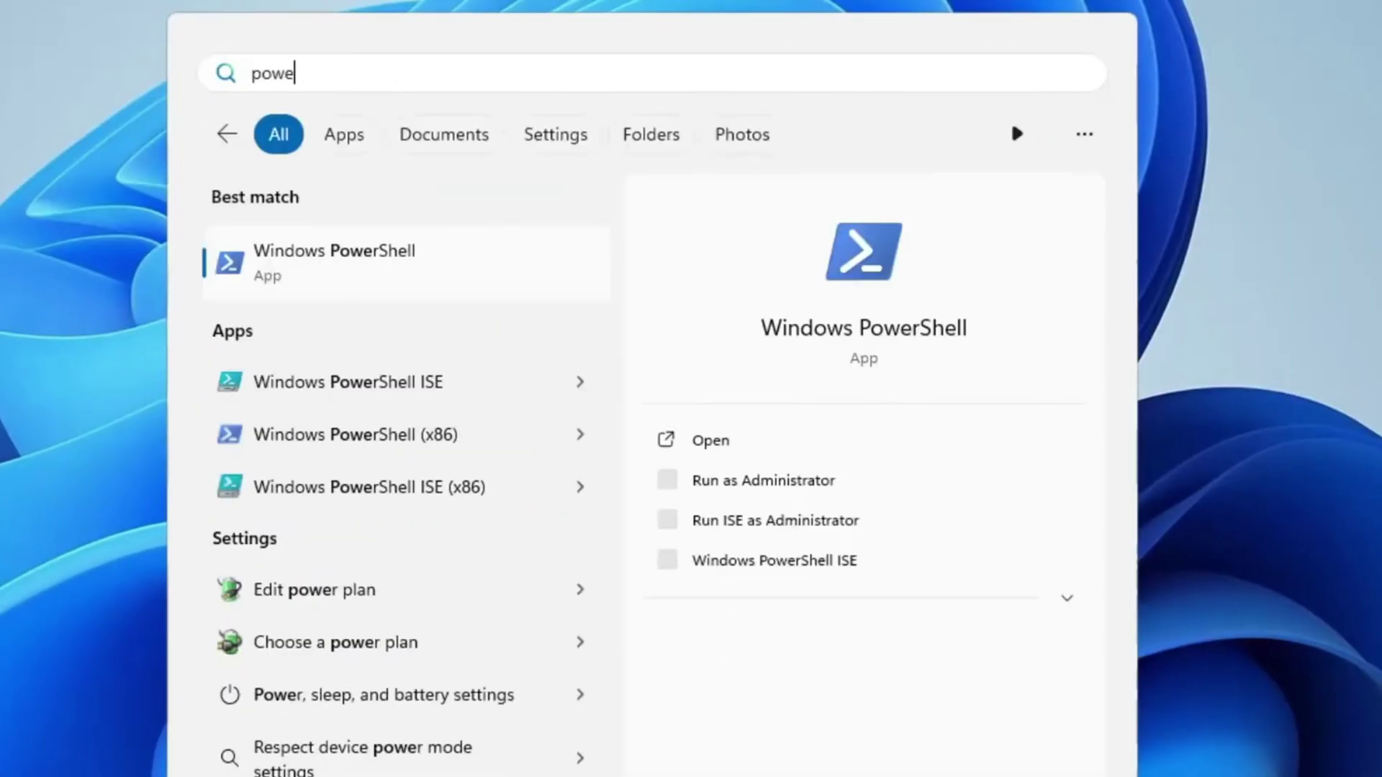
type("rcfg.cp")
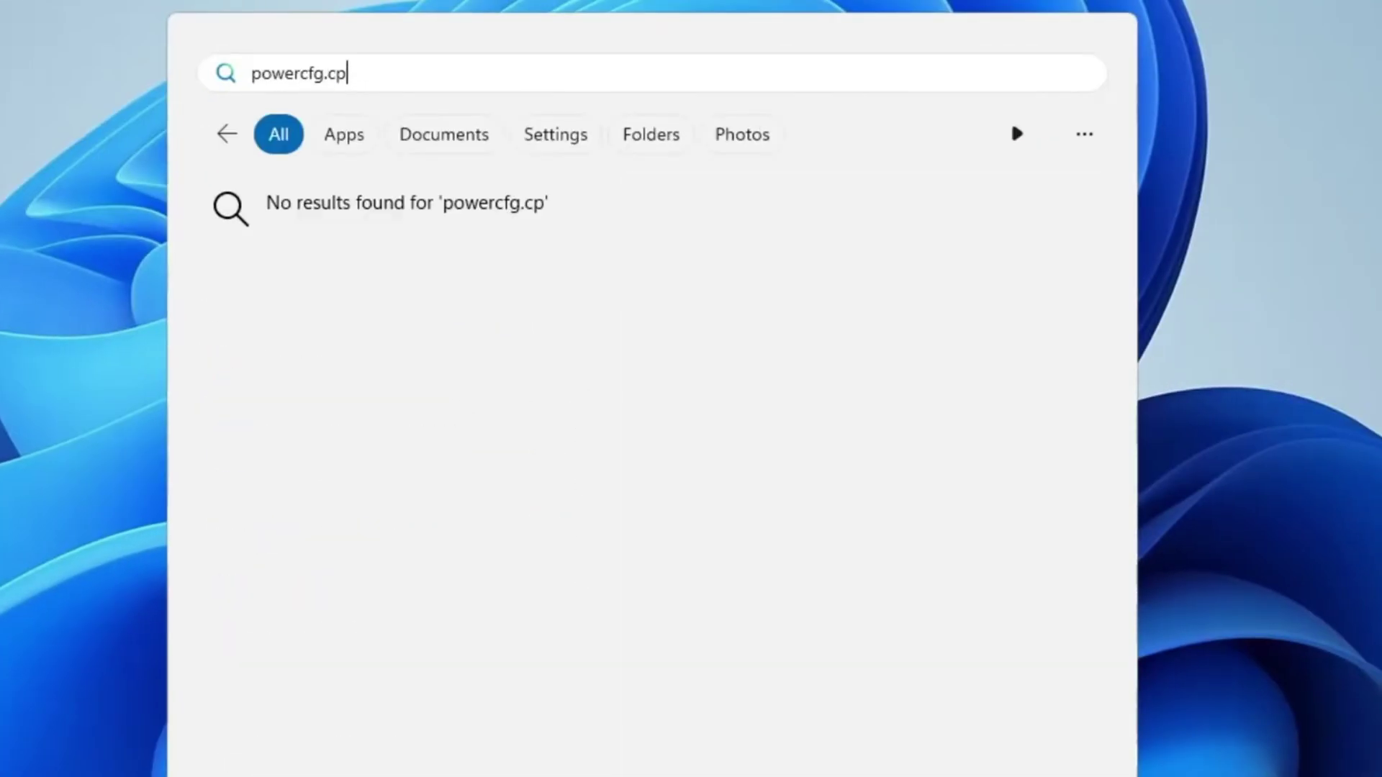
type("l")
key("Return")
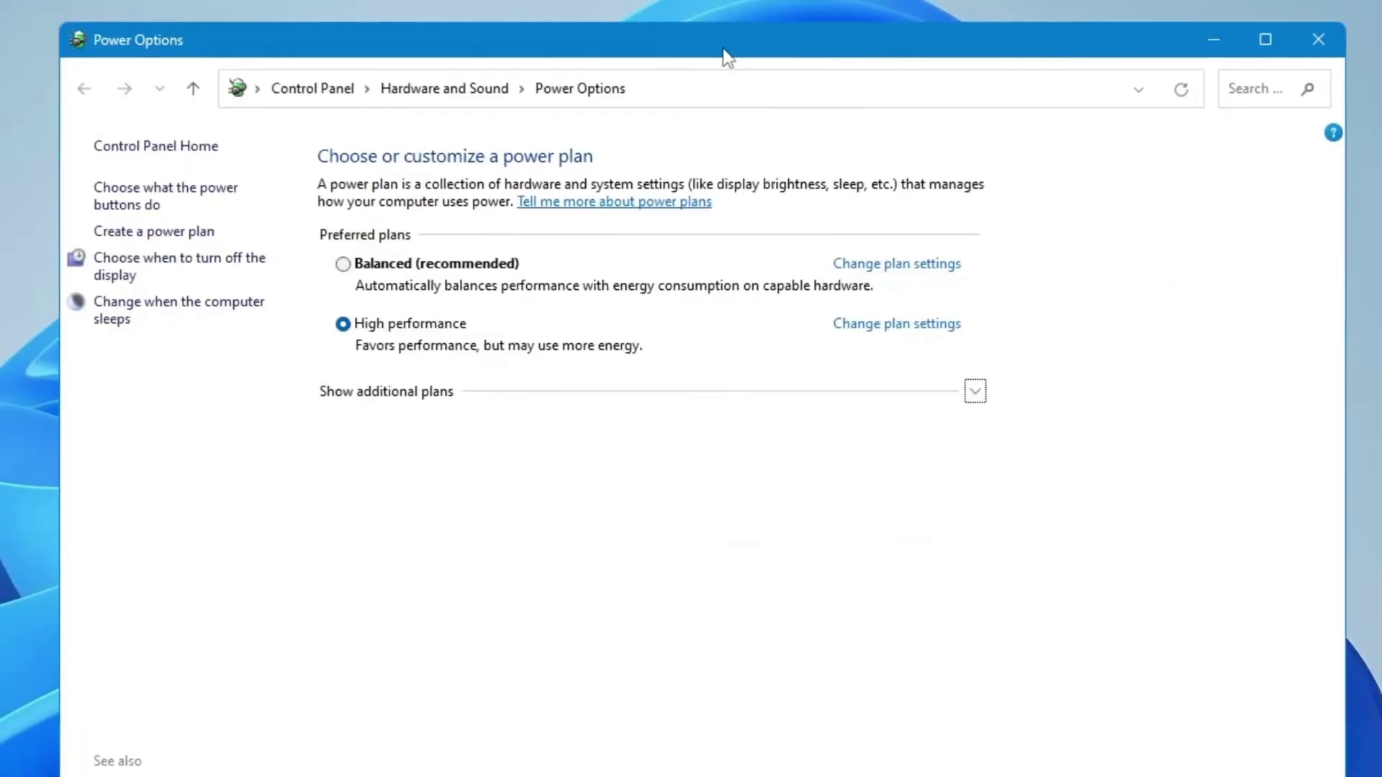
left_click_drag(727, 58, 825, 68)
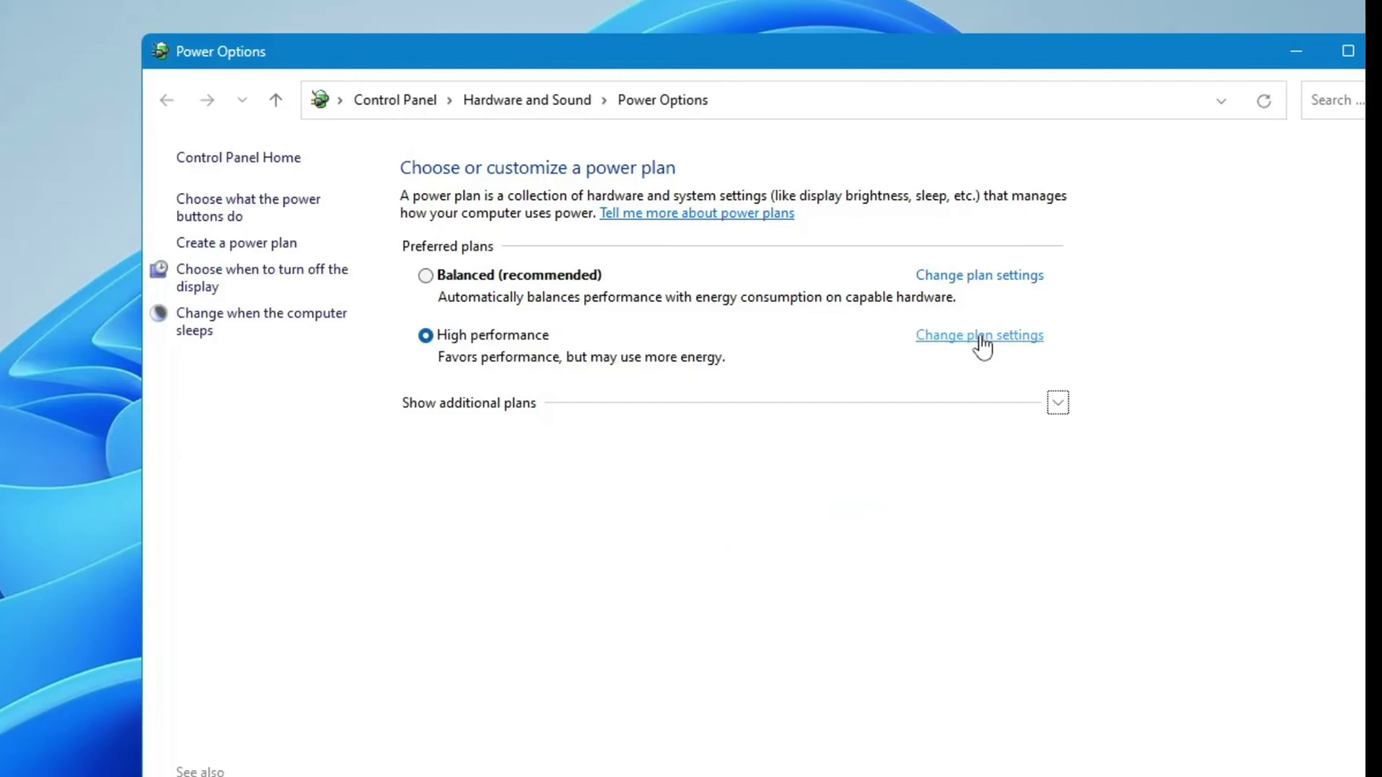
left_click(981, 337)
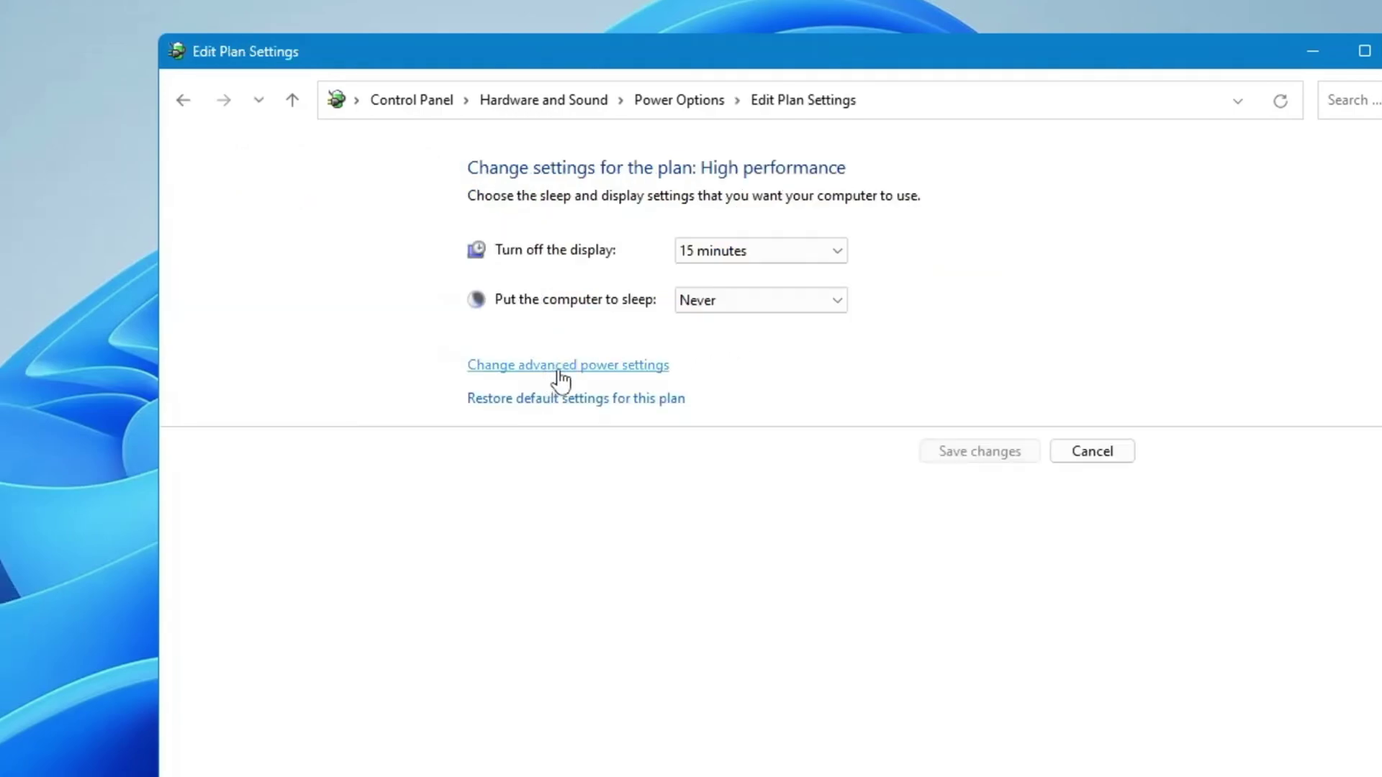
Open the advanced power settings of the High performance plan and set PCI Express Link State Power Management to Off
left_click(559, 367)
left_click_drag(4, 14, 751, 189)
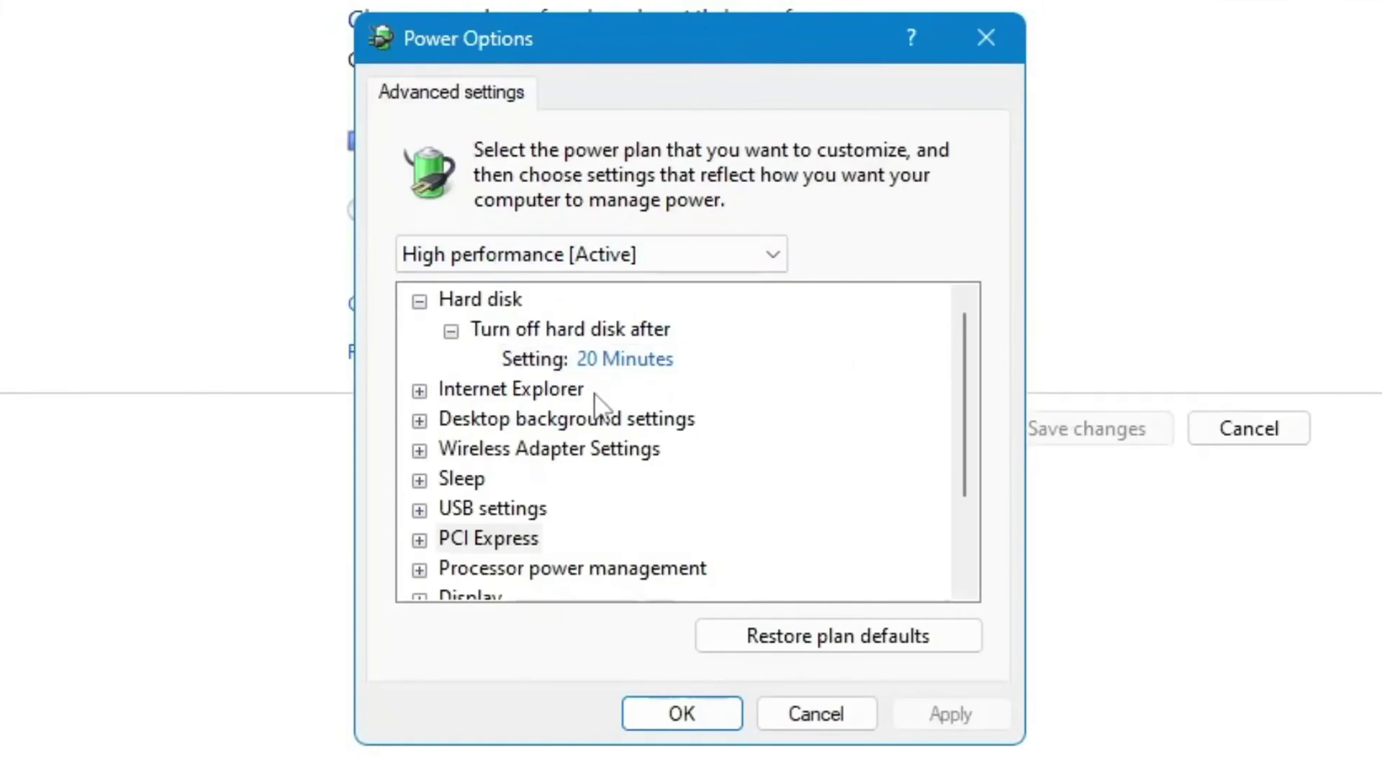
scroll(591, 414, "down", 1)
left_click(470, 445)
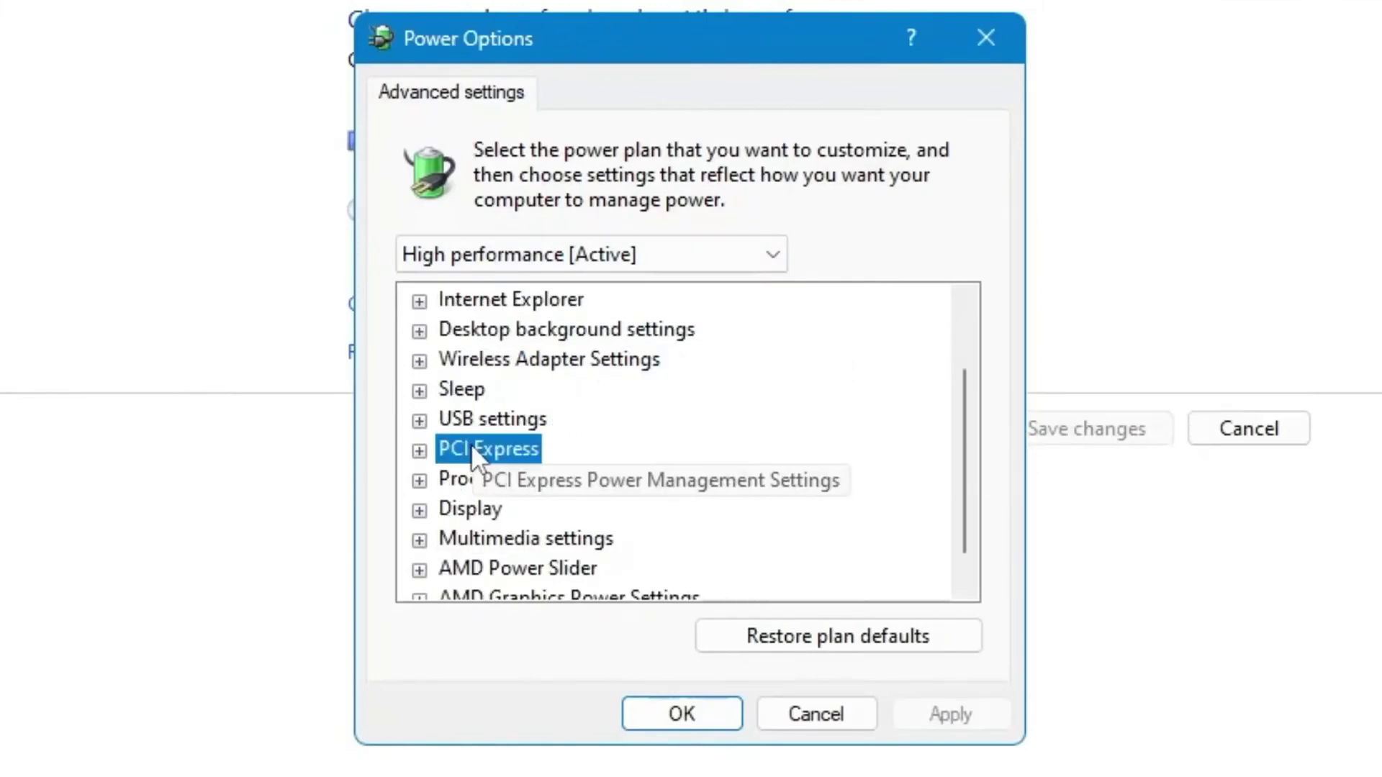
left_click(419, 451)
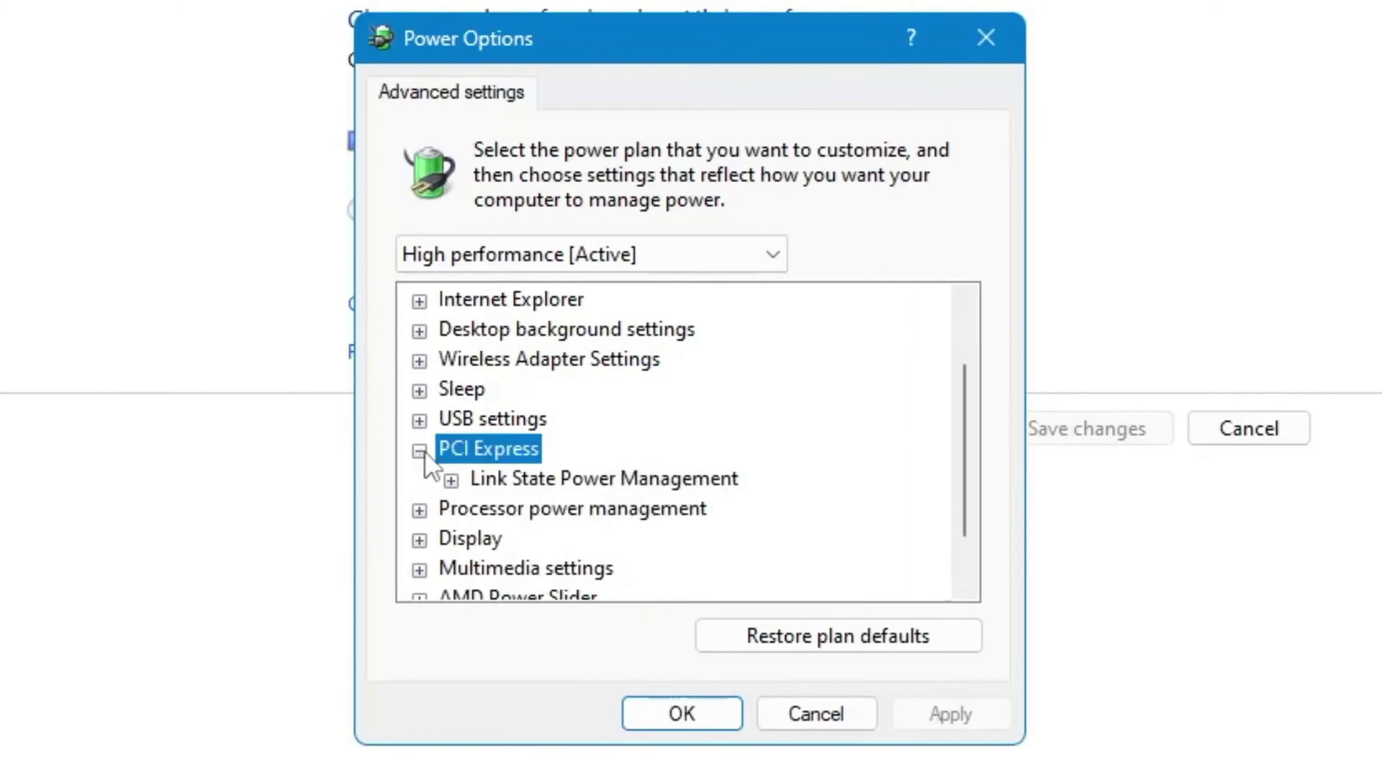
left_click(493, 482)
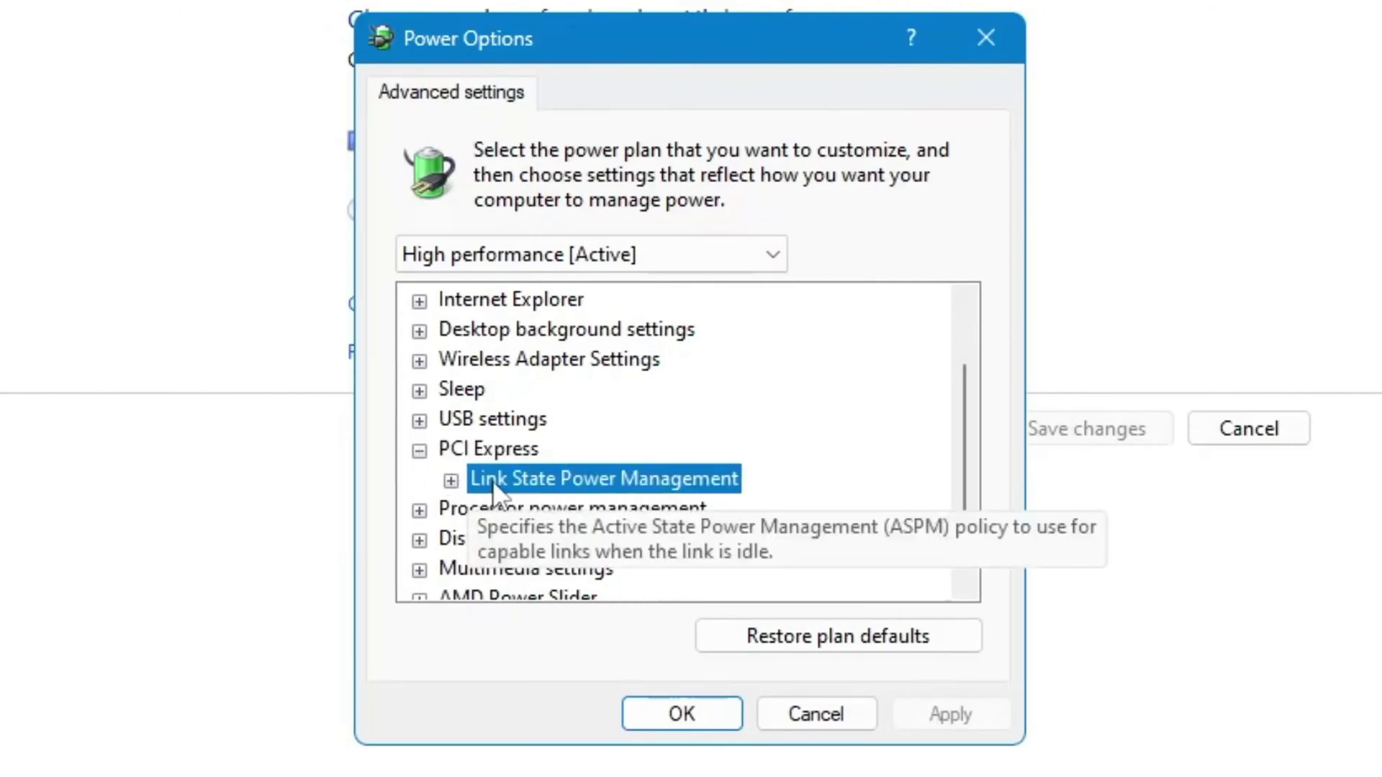
left_click(451, 481)
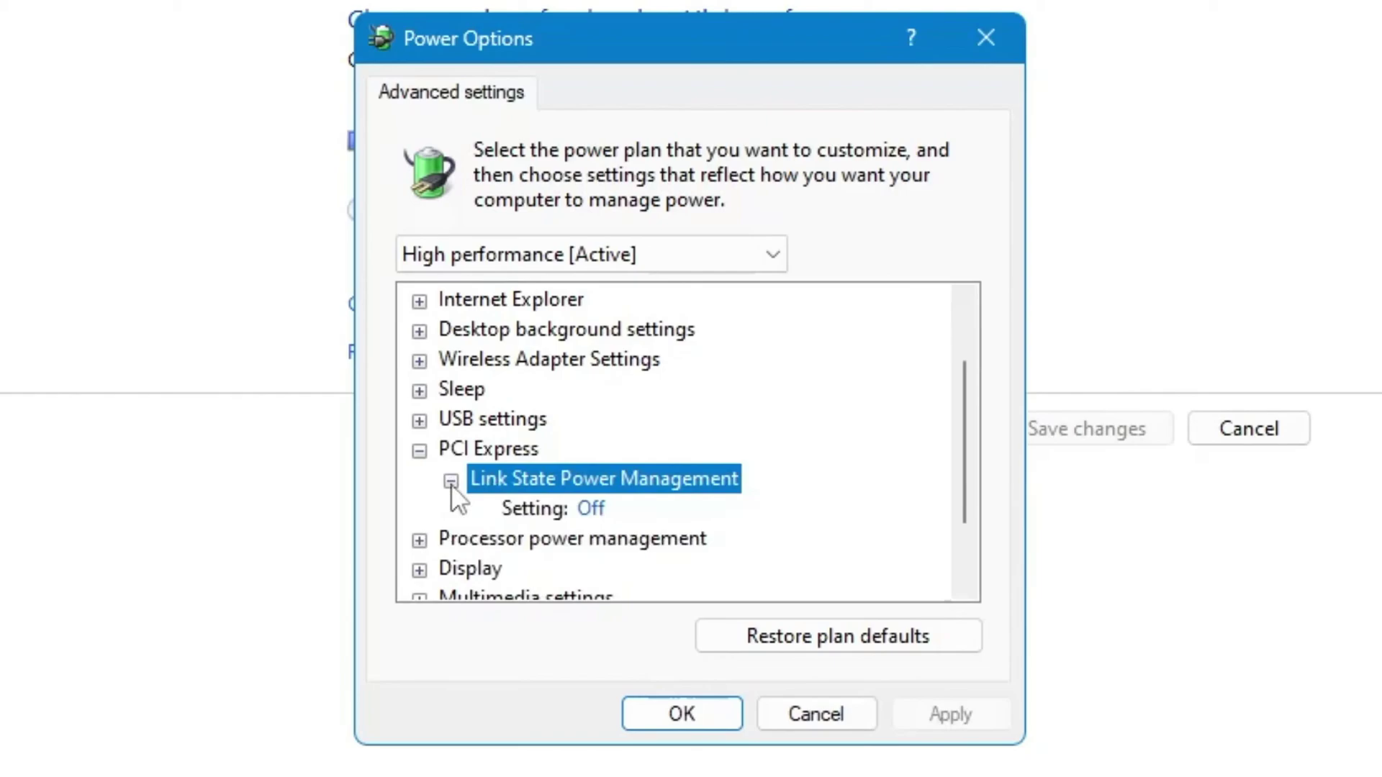
left_click(590, 511)
left_click(627, 511)
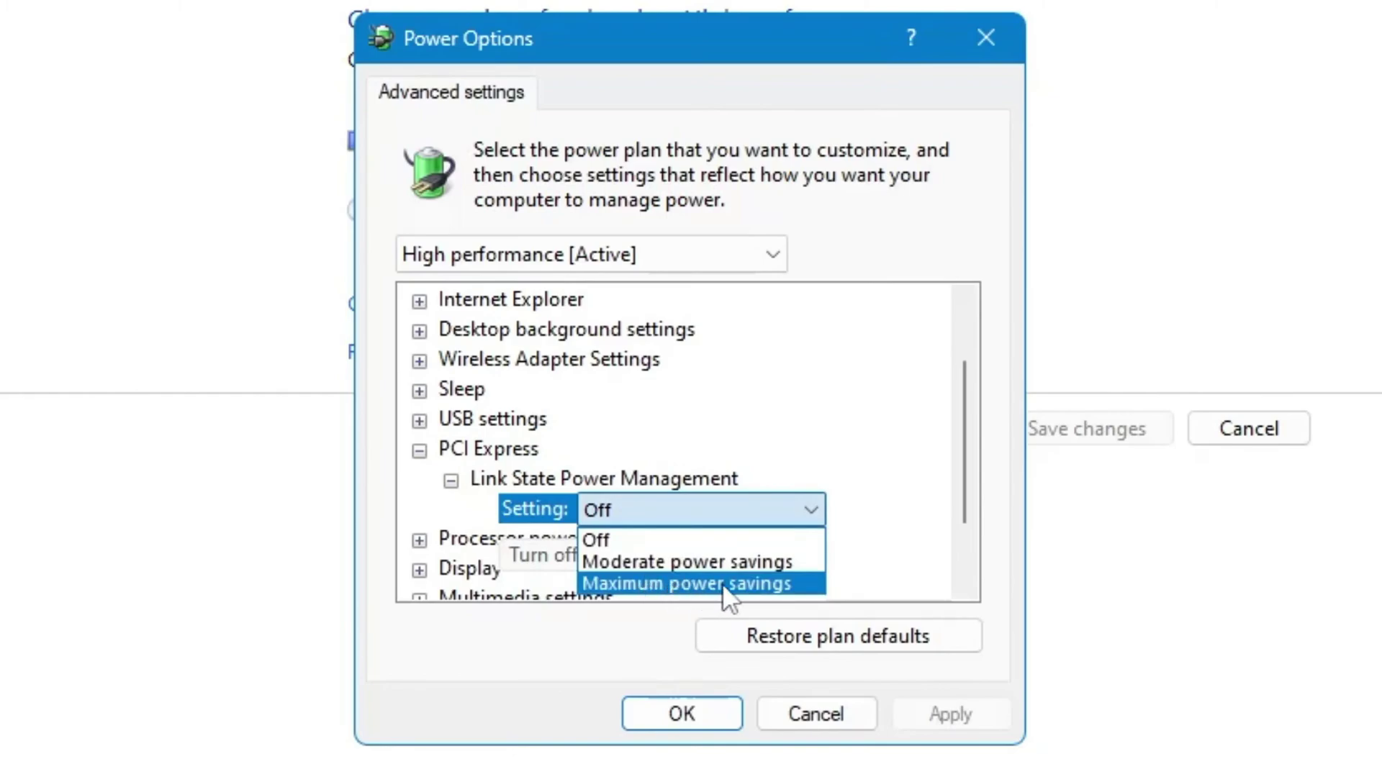
left_click(634, 540)
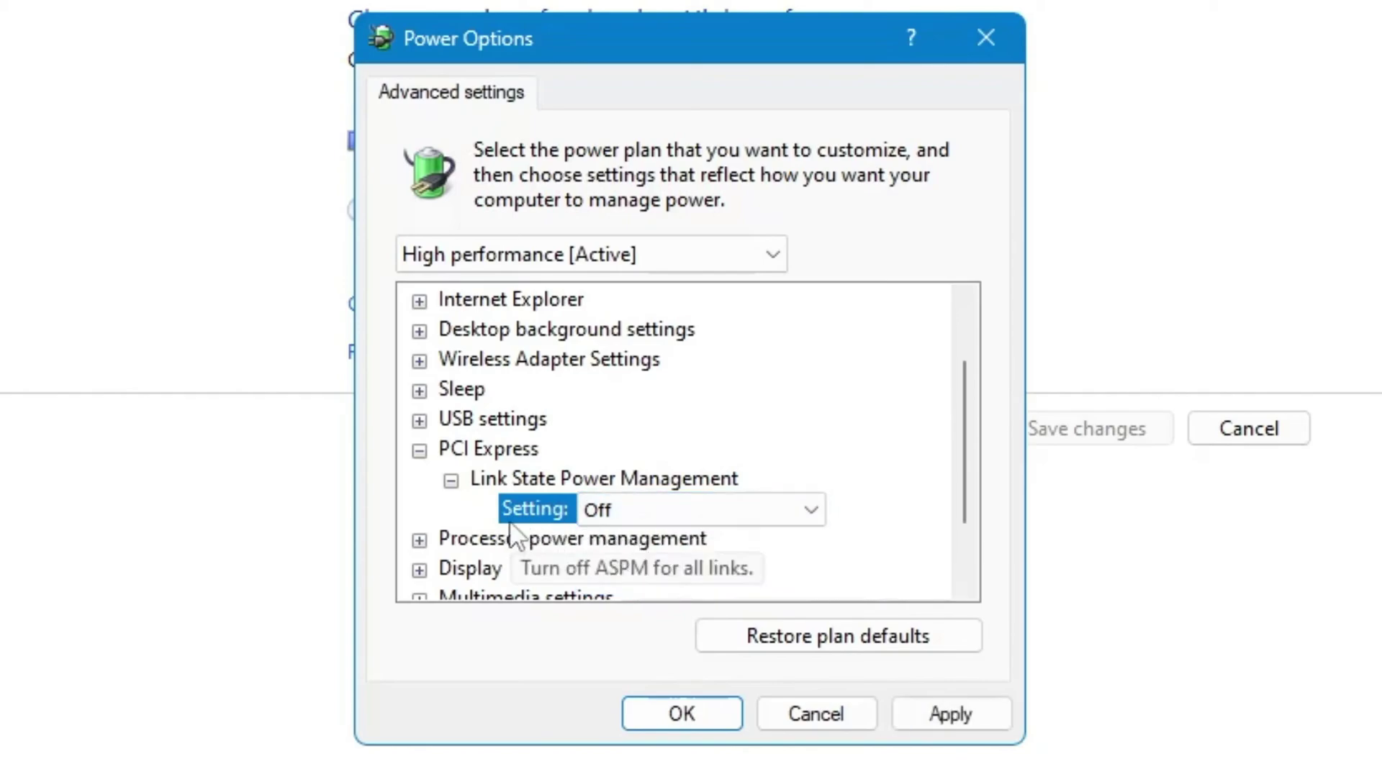
Under Processor power management, show the minimum processor state, set the maximum processor state to 100%, and apply the power settings
scroll(484, 502, "down", 1)
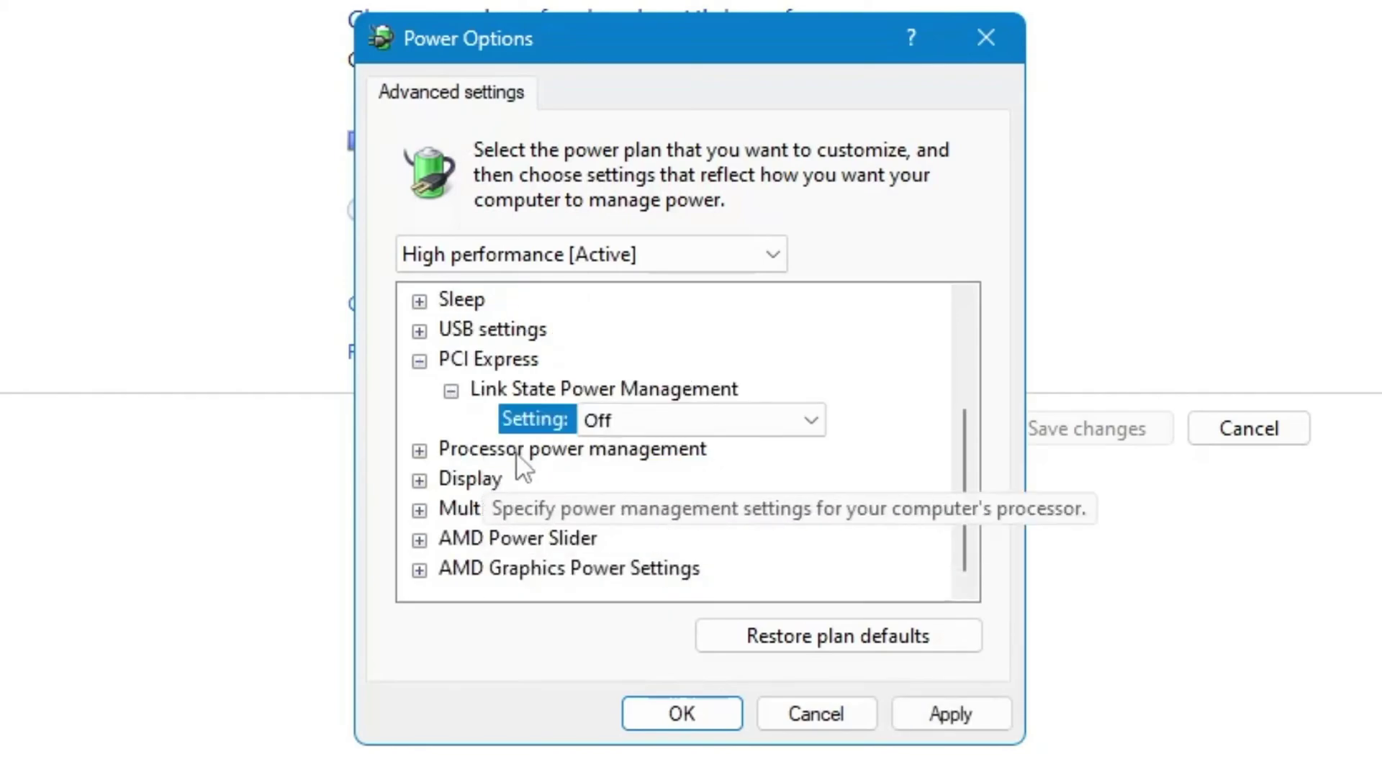
left_click(420, 452)
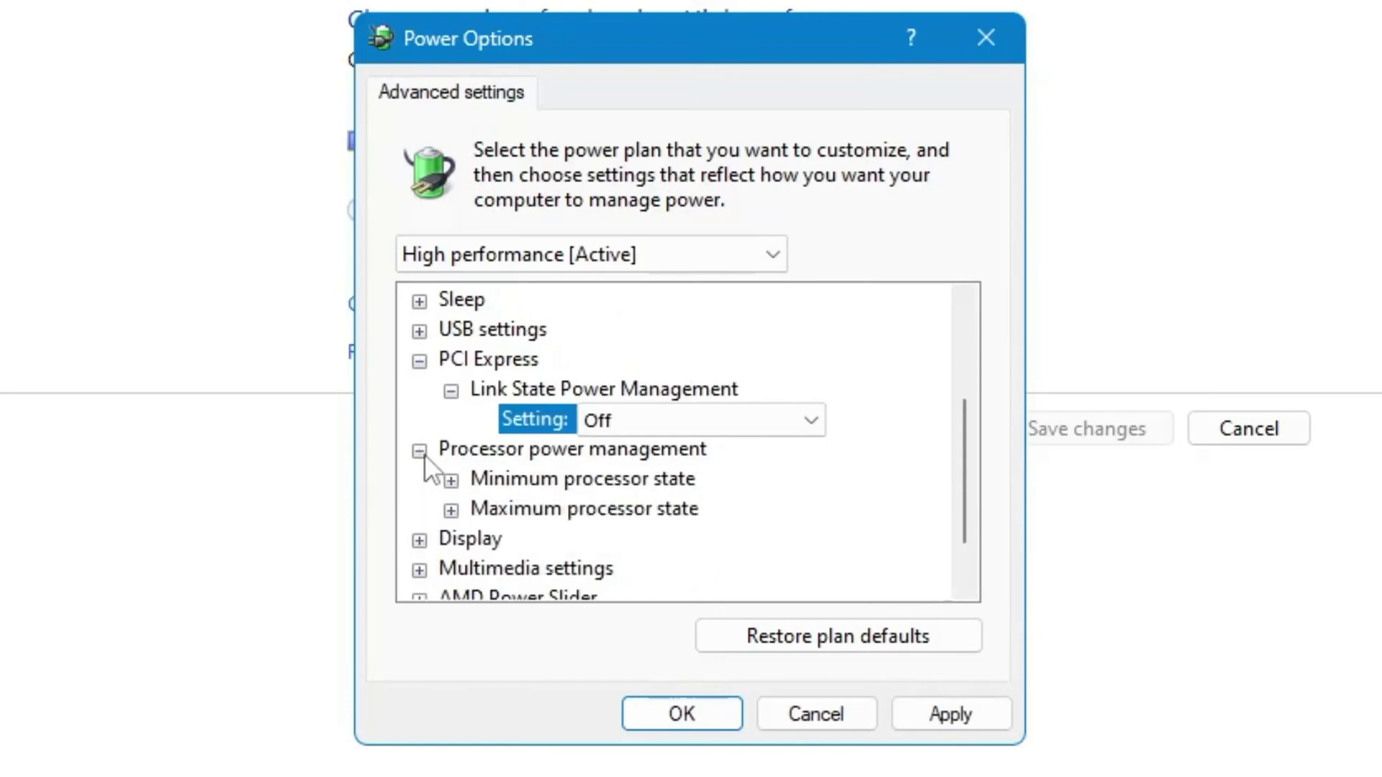
scroll(468, 511, "down", 1)
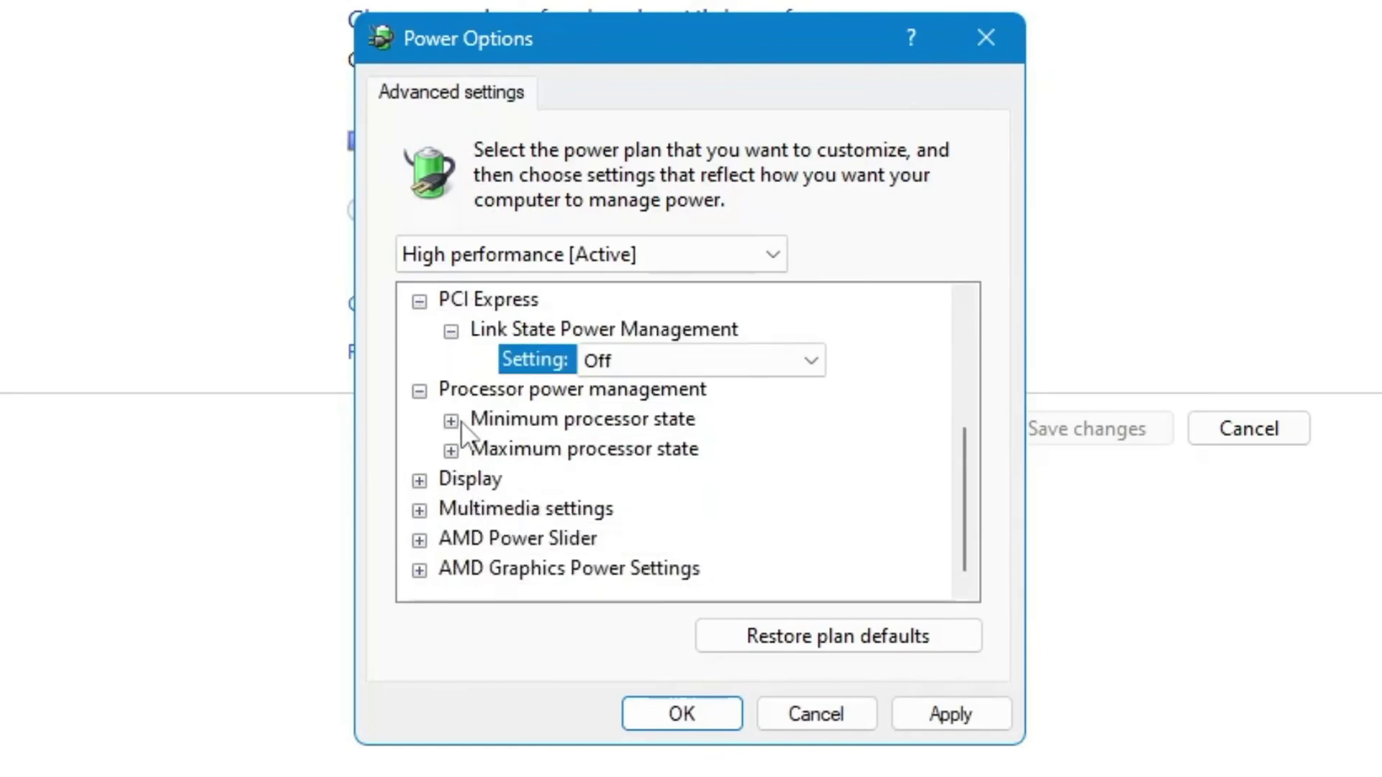
left_click(453, 421)
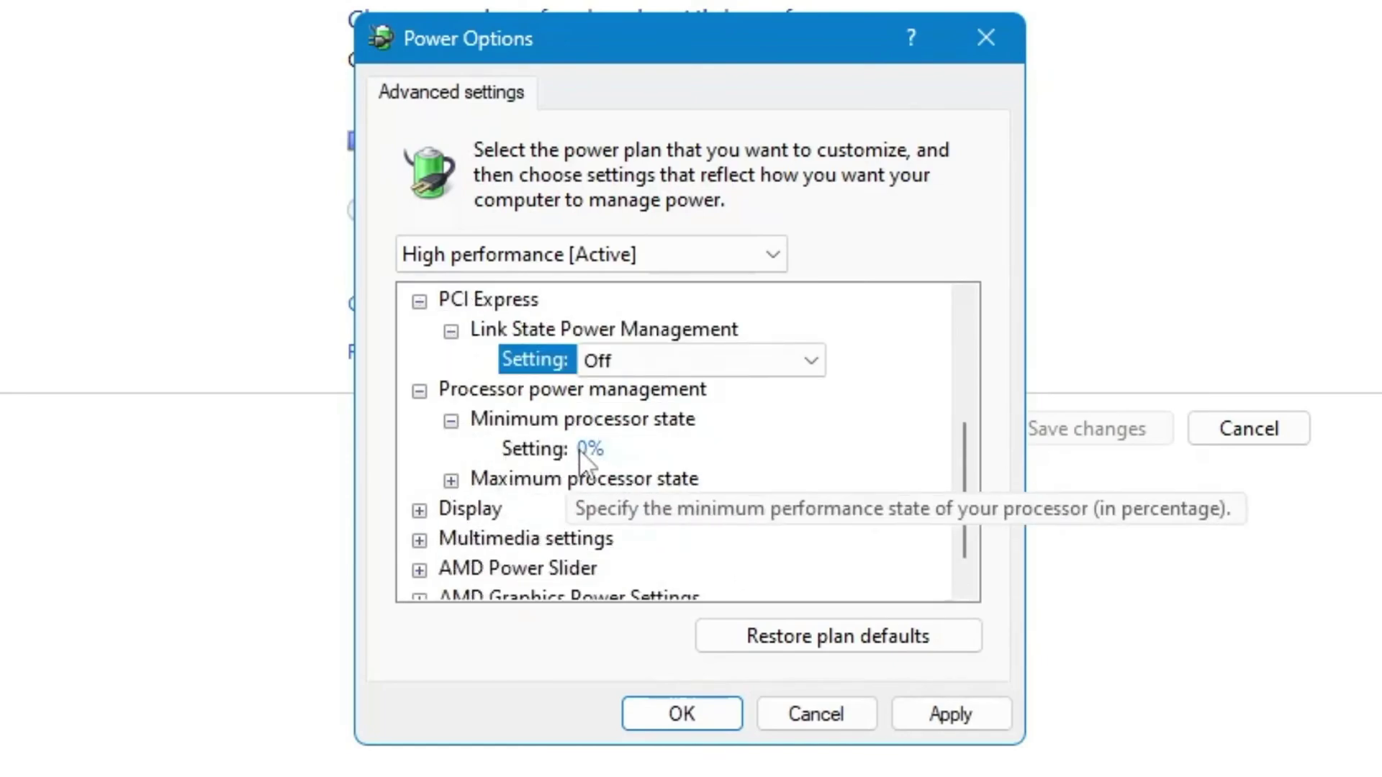
left_click(452, 480)
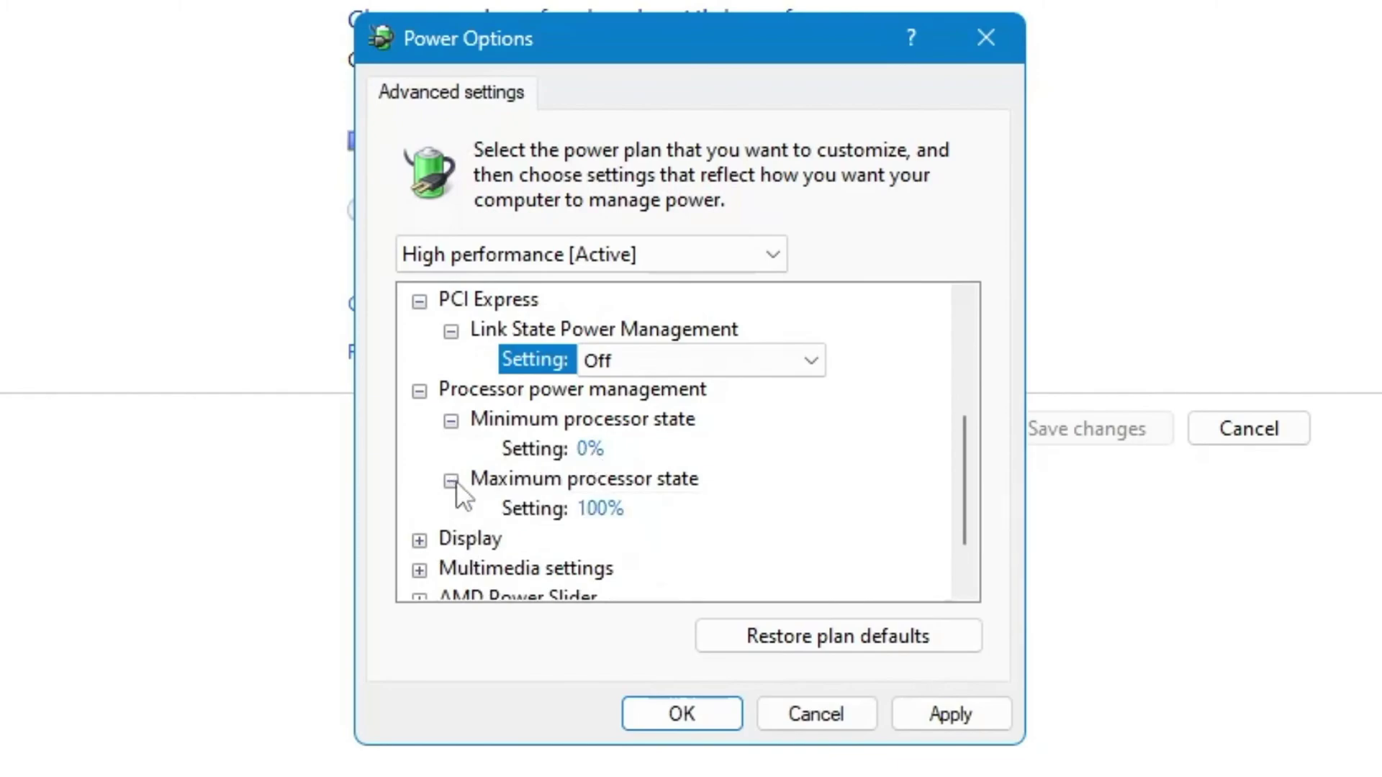
left_click(610, 513)
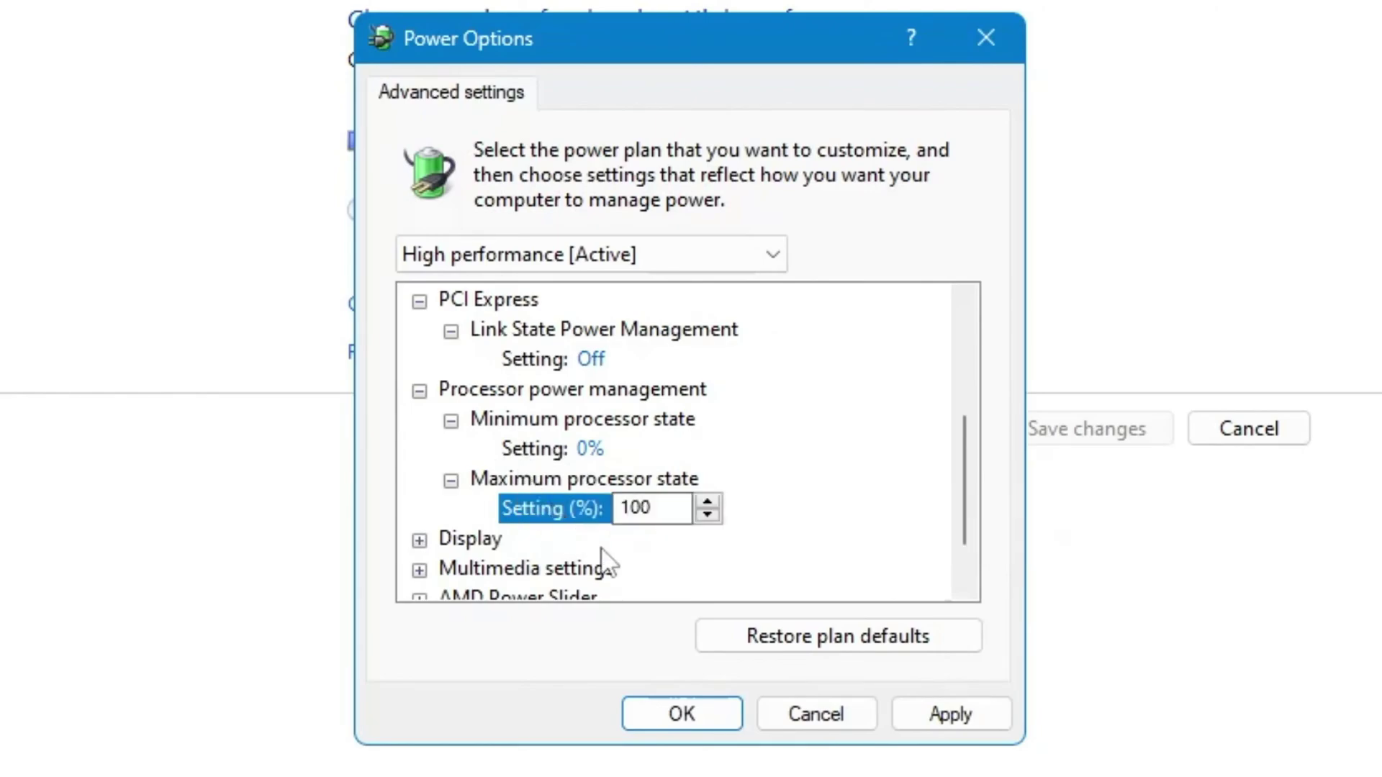
left_click(935, 714)
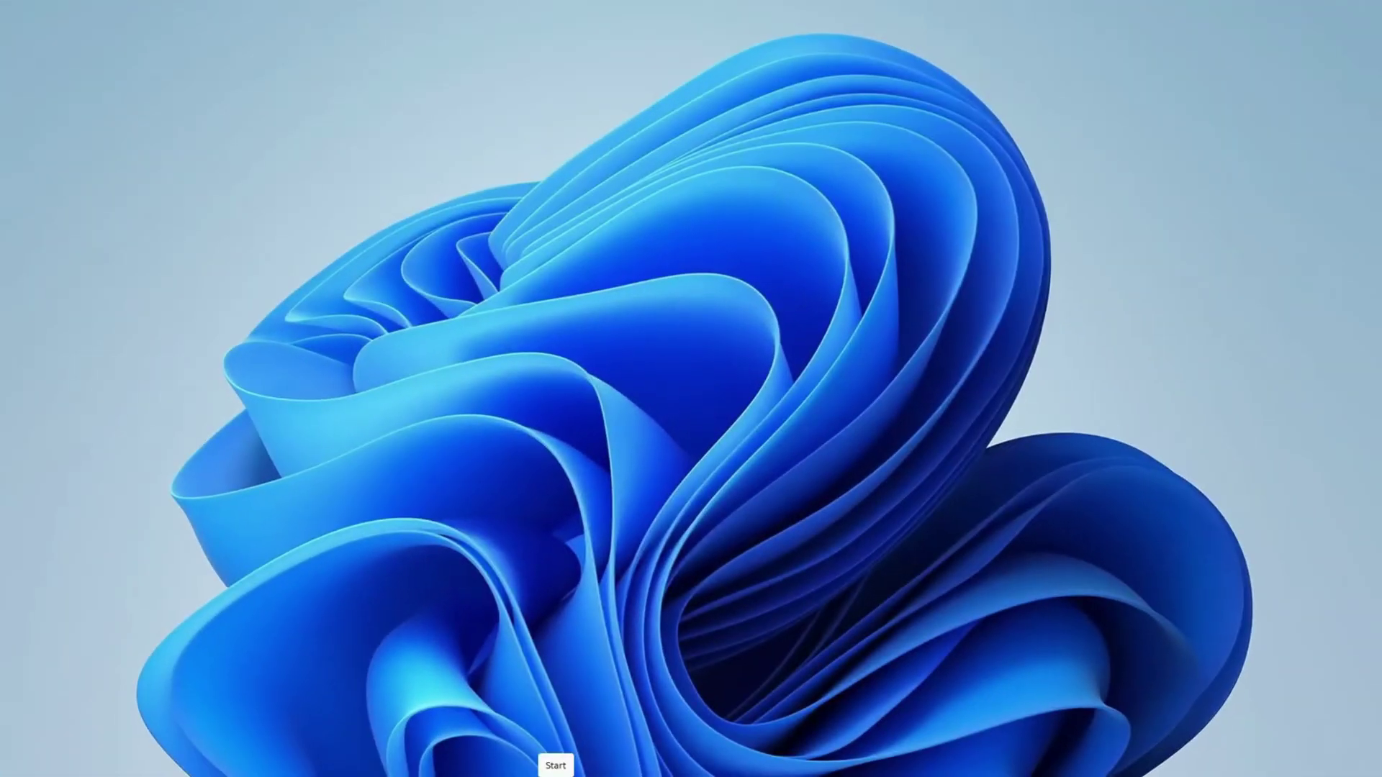
Open Task Manager, examine which startup apps are enabled or disabled, and close Task Manager
right_click(555, 759)
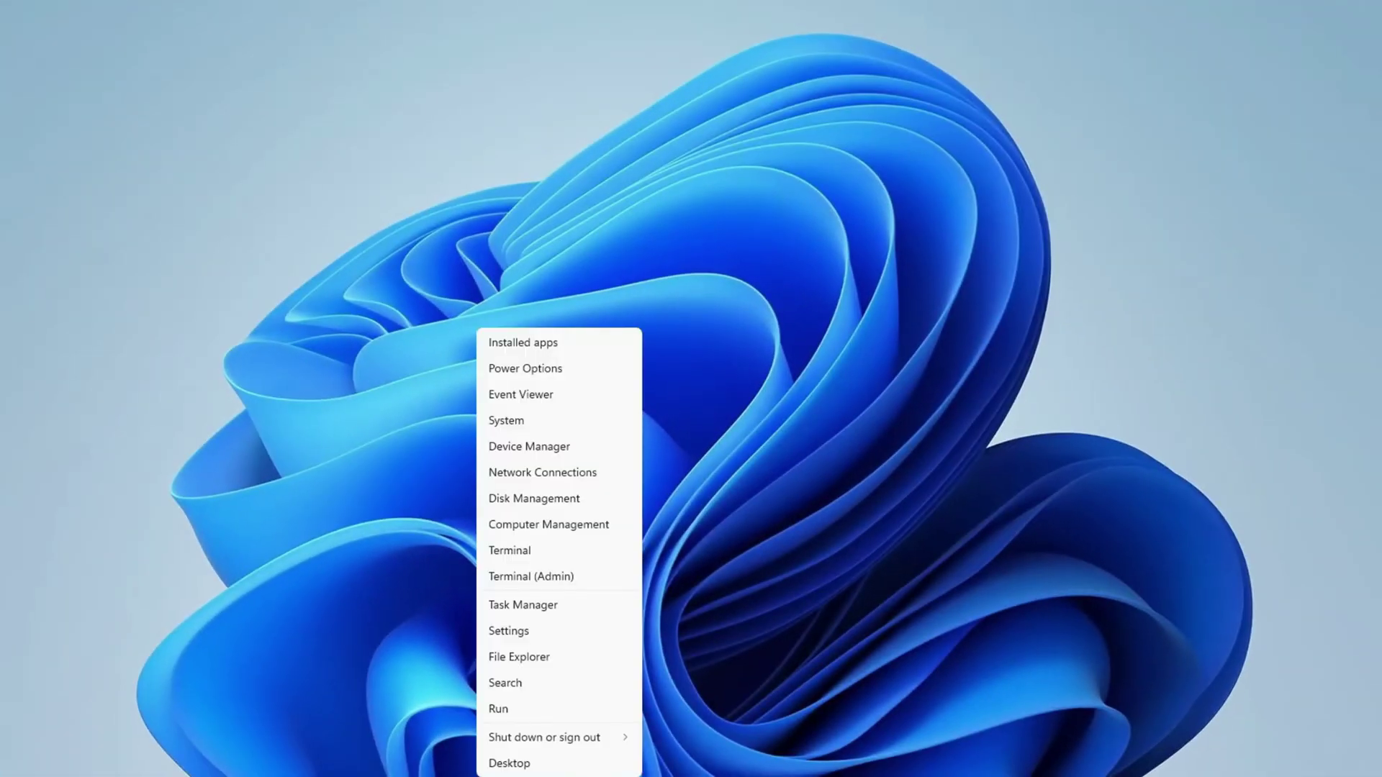
left_click(534, 609)
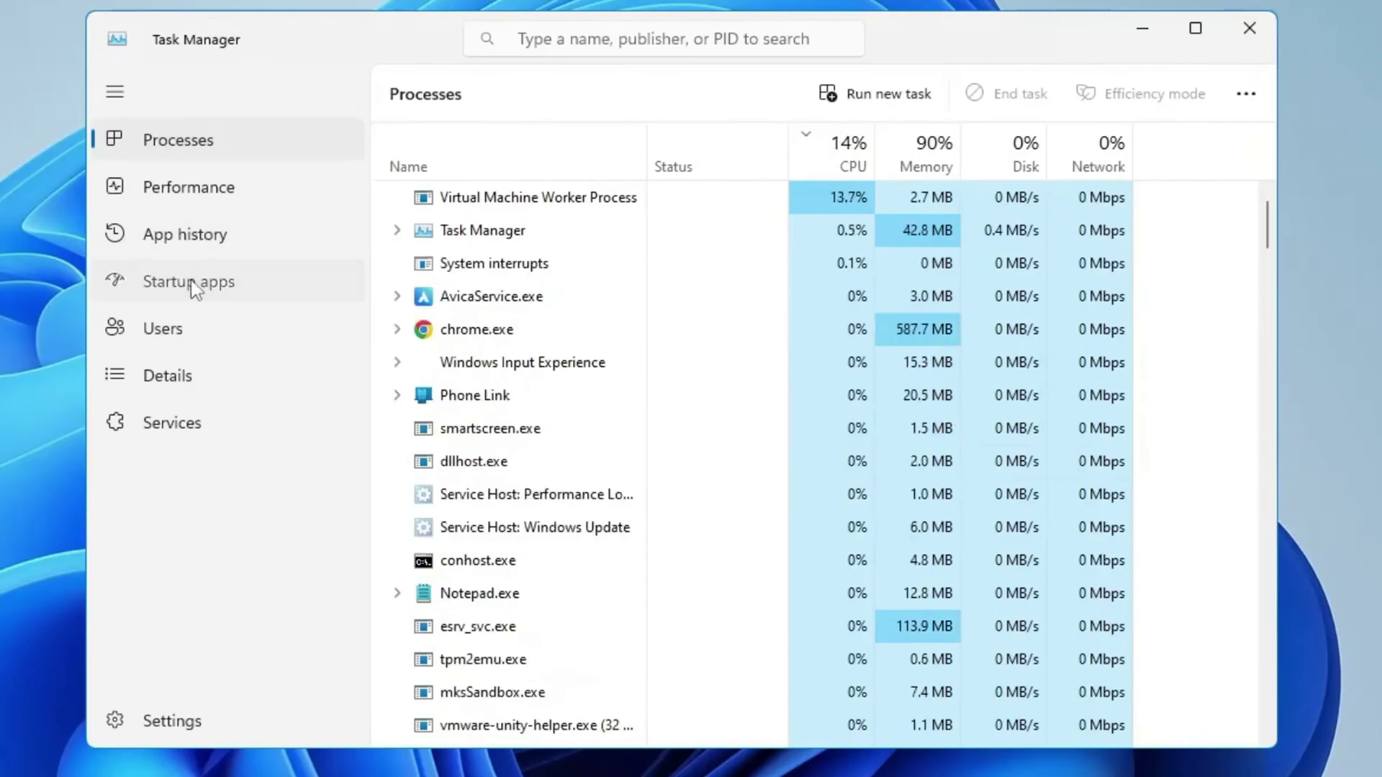
left_click(191, 284)
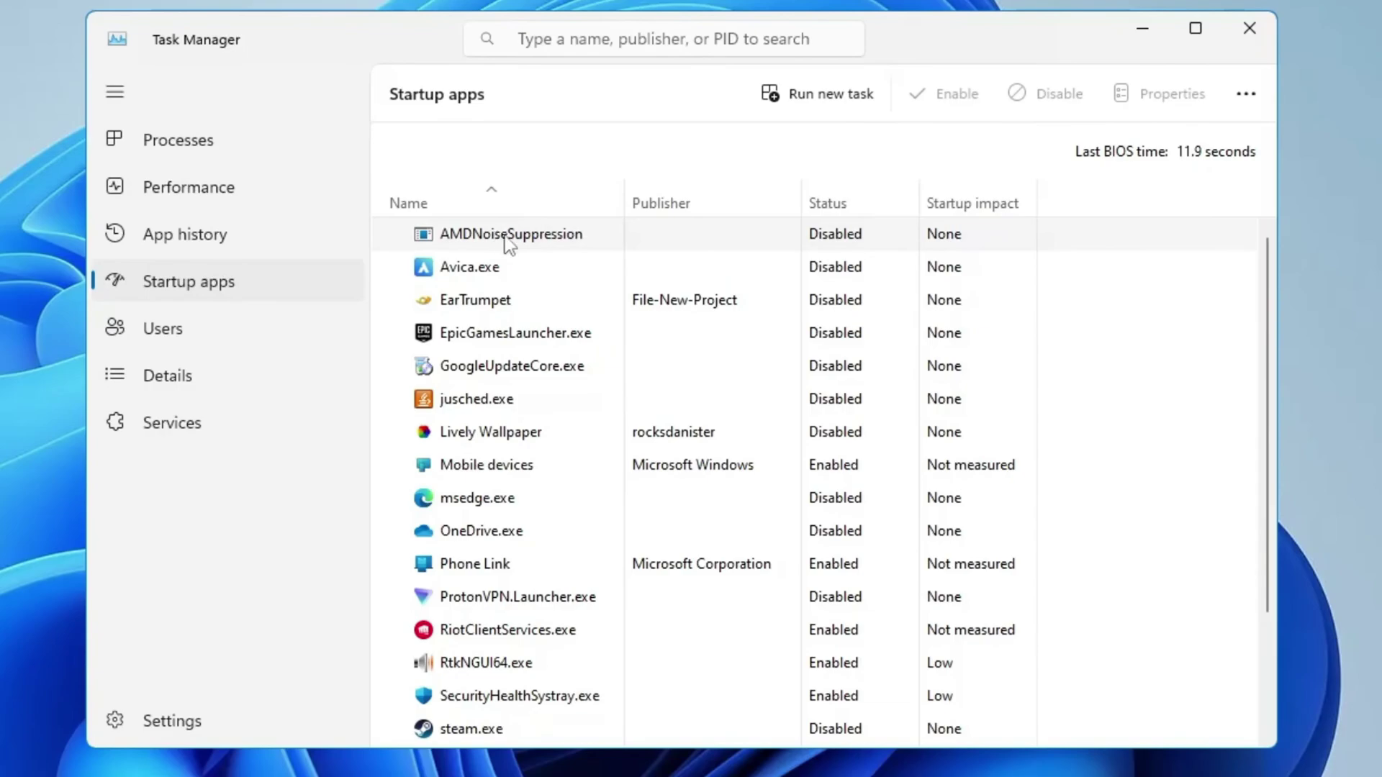
left_click(467, 270)
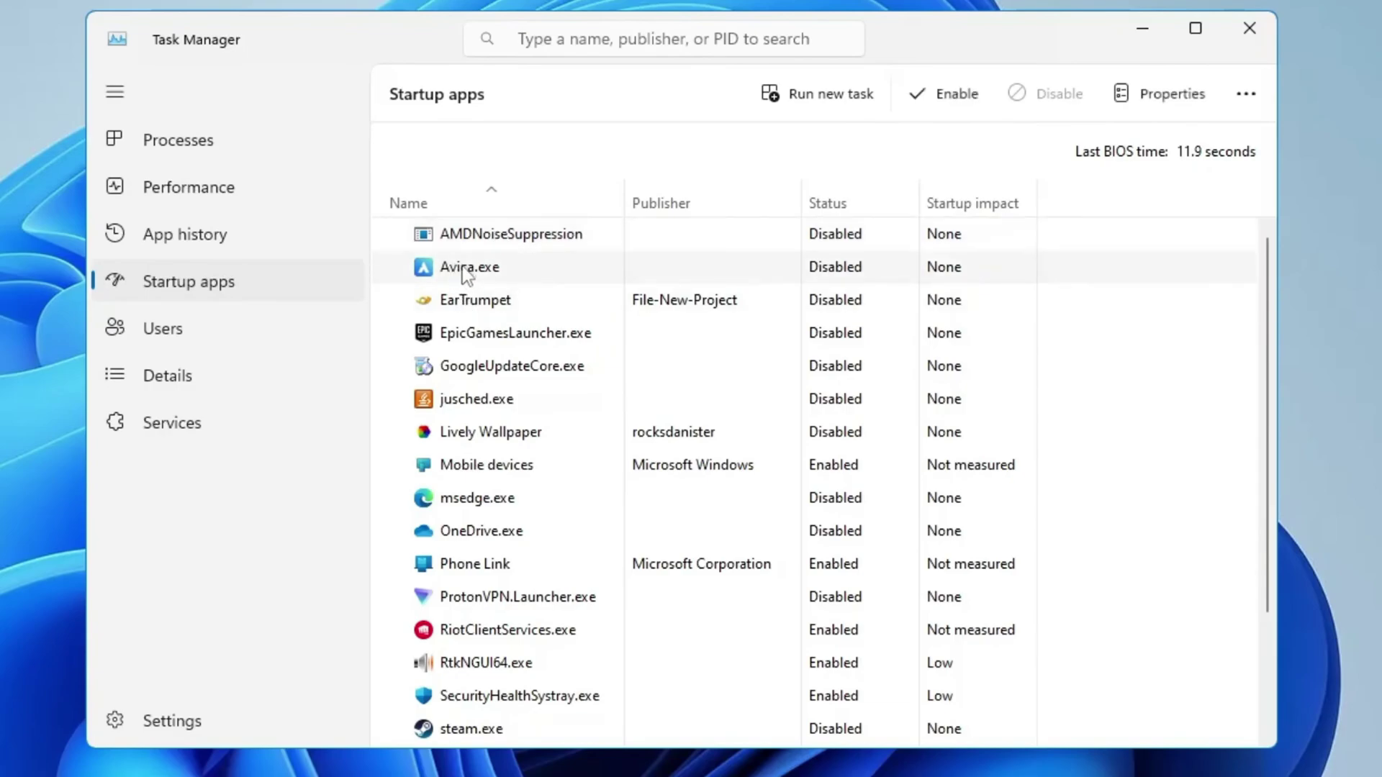
left_click(486, 499)
scroll(486, 498, "down", 1)
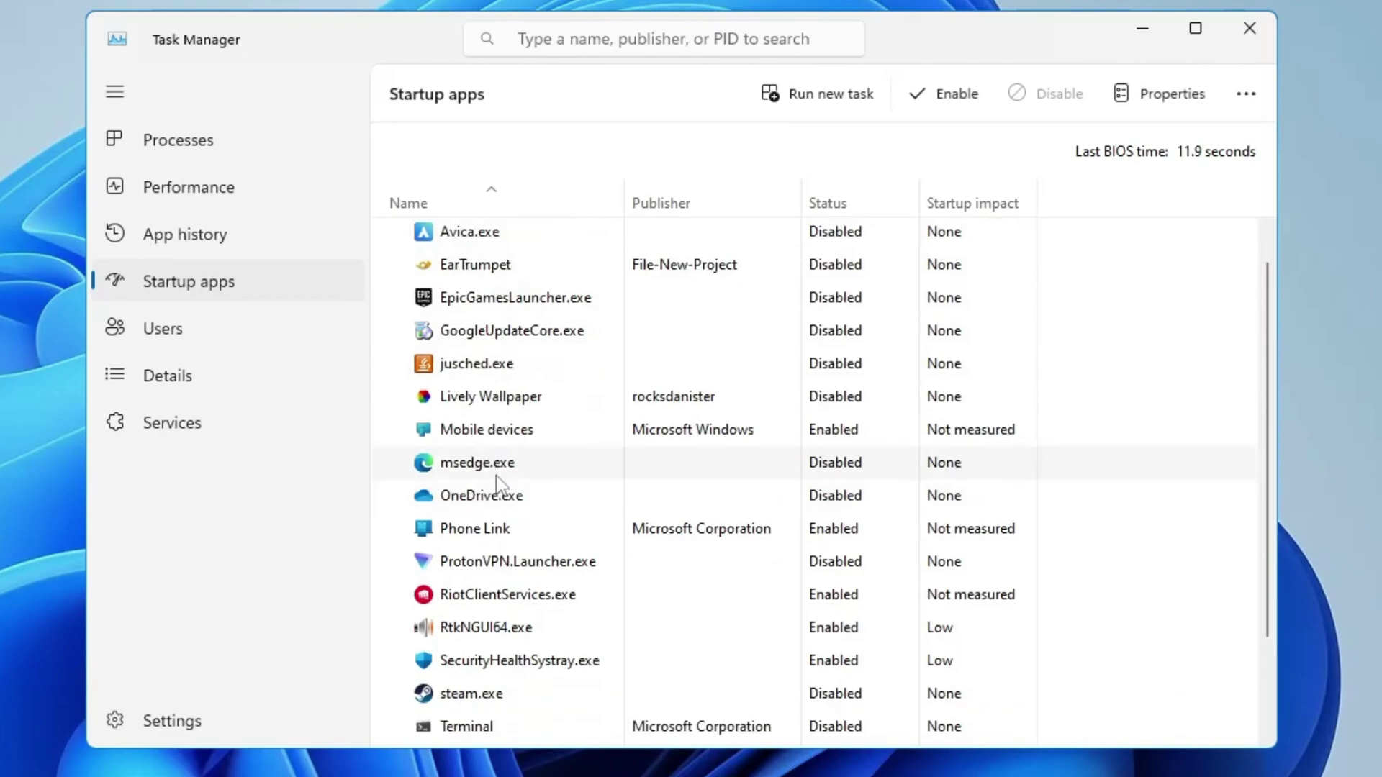
scroll(502, 529, "down", 2)
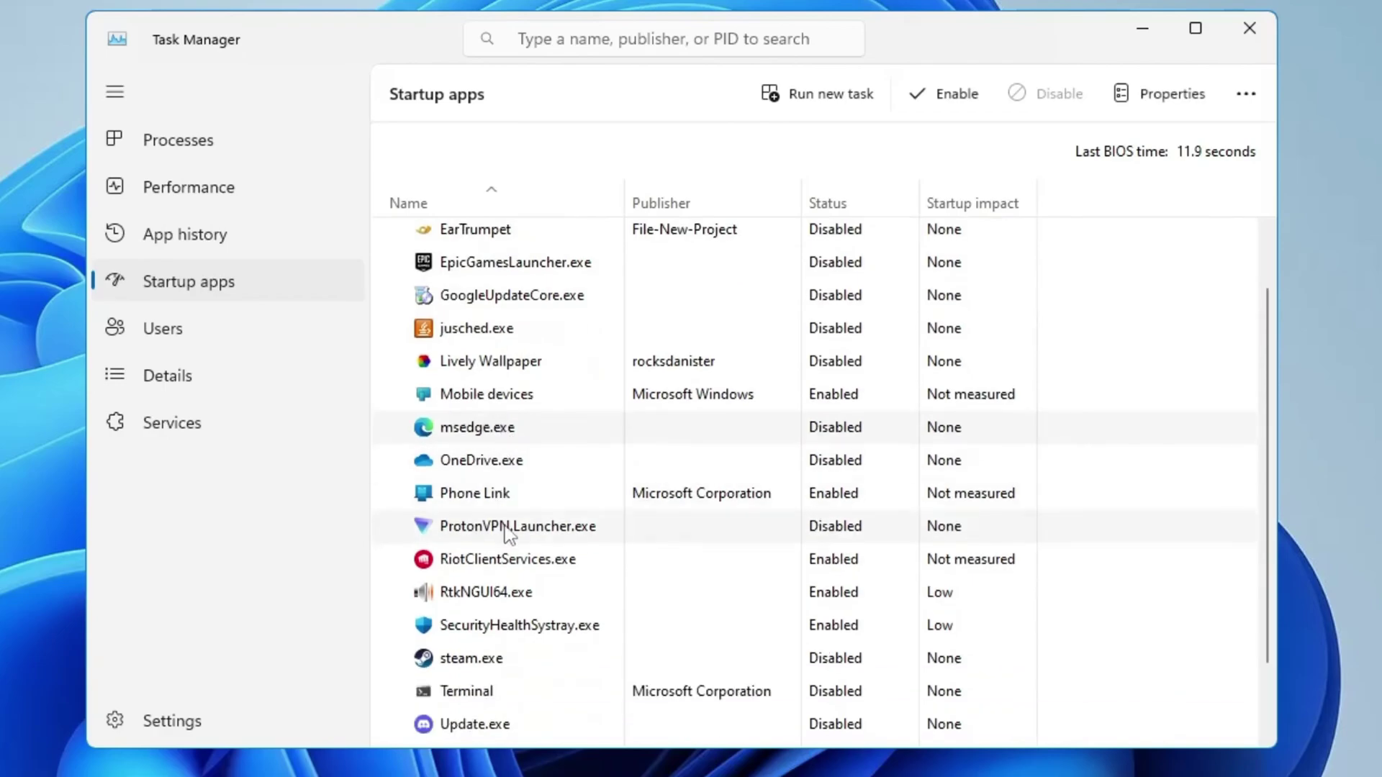
scroll(514, 564, "down", 2)
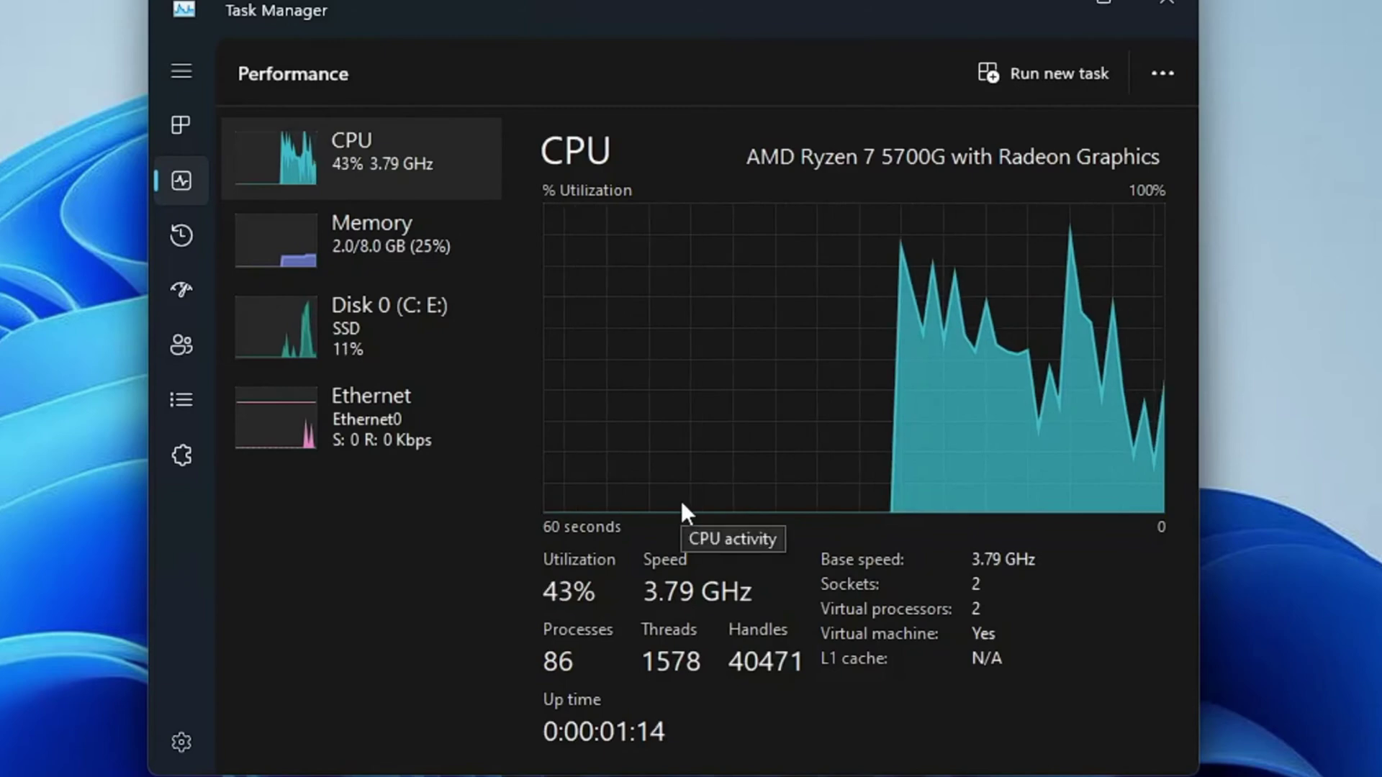
left_click(1165, 7)
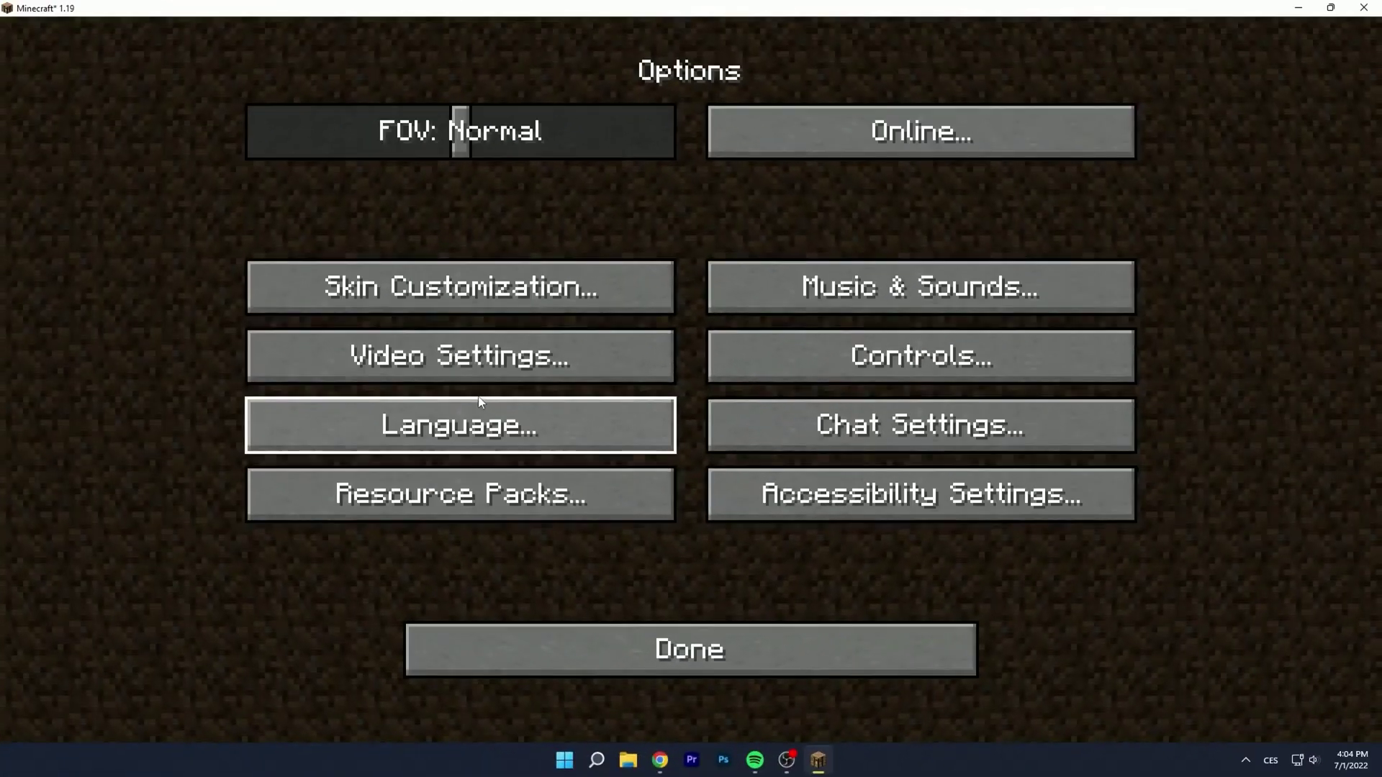
Switch to Minecraft, open the Video Settings from Options, and set Graphics to Fast
left_click(560, 363)
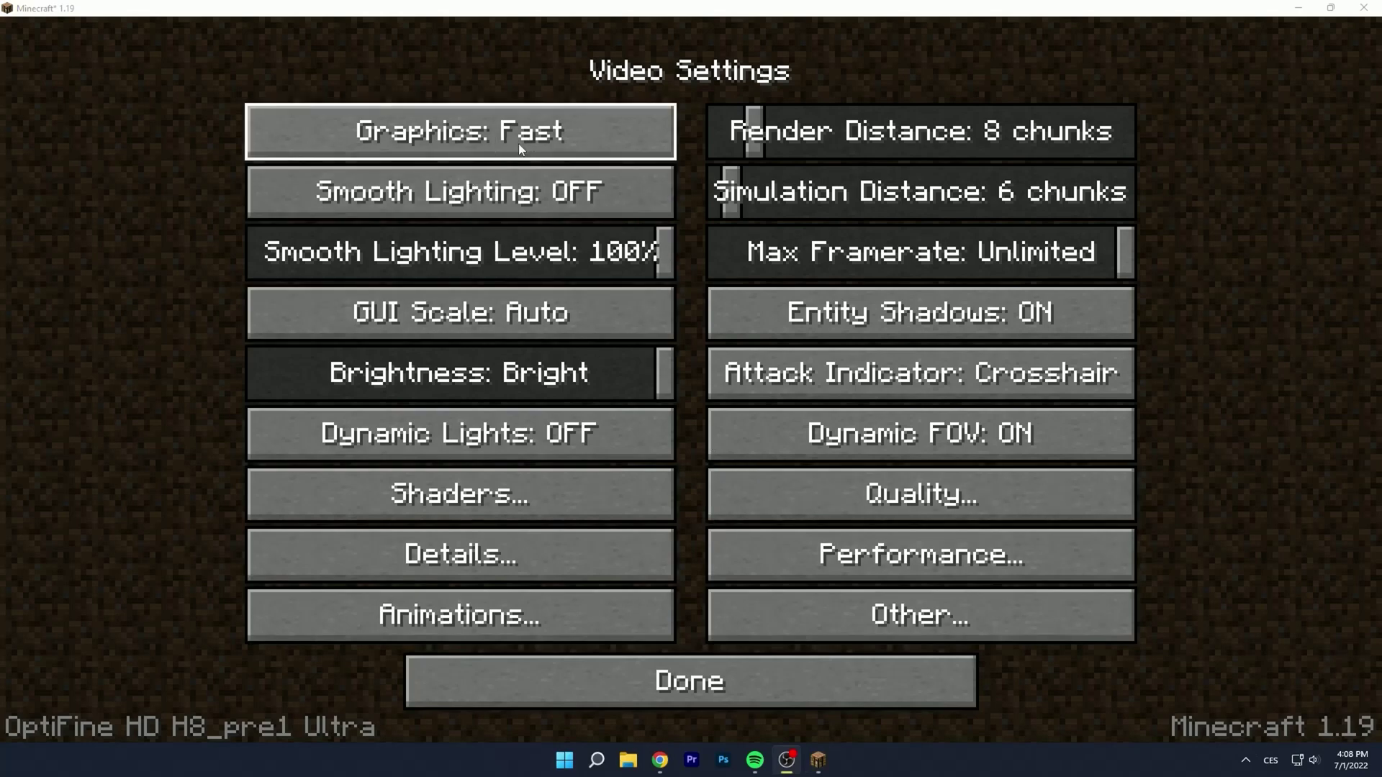
left_click(492, 130)
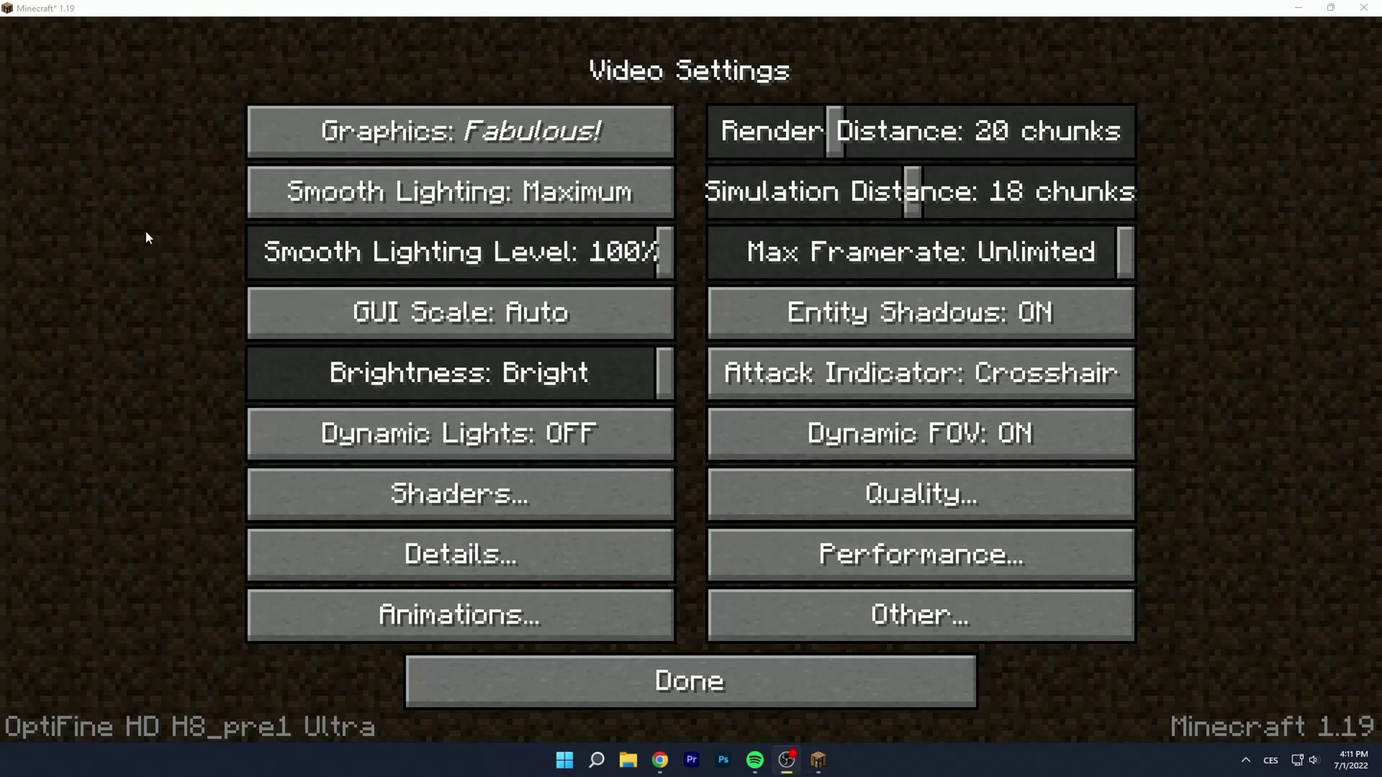
left_click(444, 155)
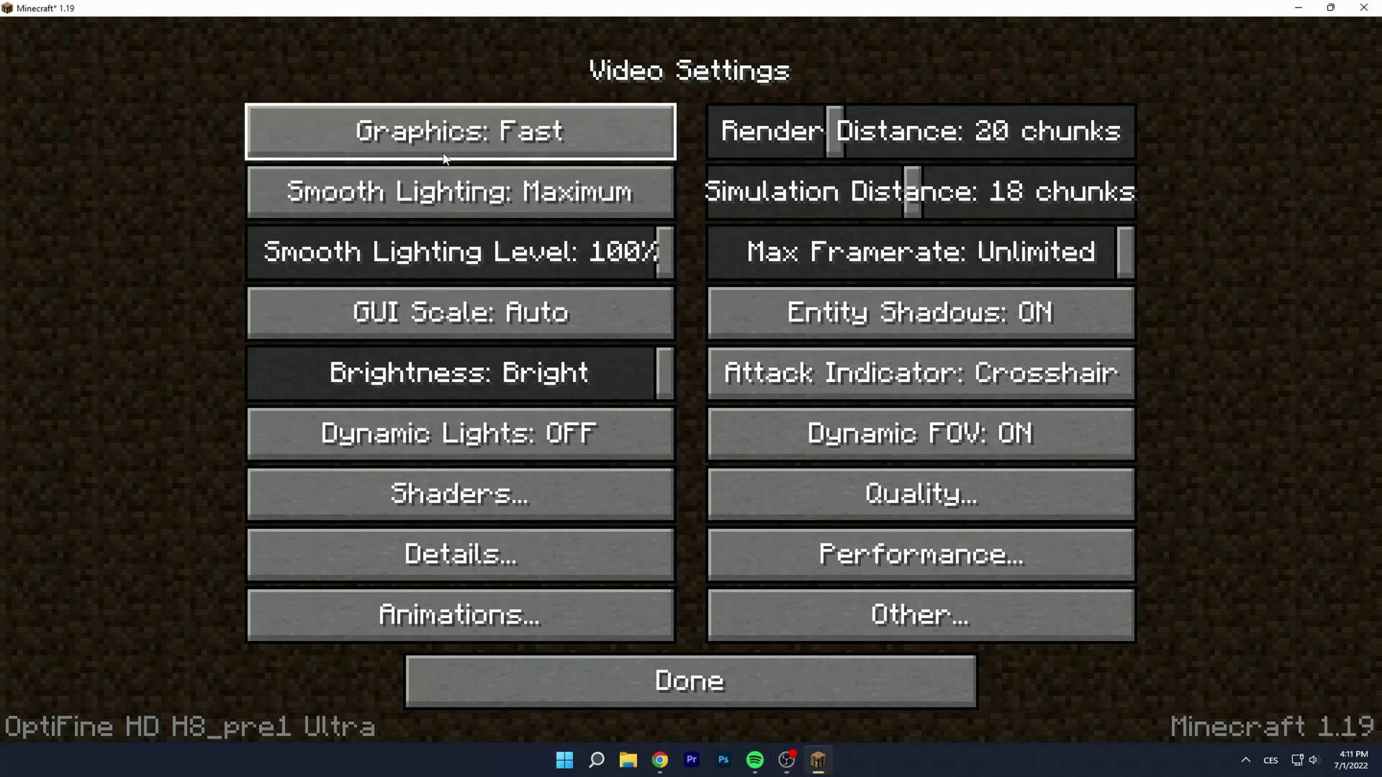
left_click(585, 134)
left_click(489, 136)
left_click(477, 137)
Set Smooth Lighting to OFF and reduce the Smooth Lighting Level to OFF
left_click(508, 189)
left_click(606, 198)
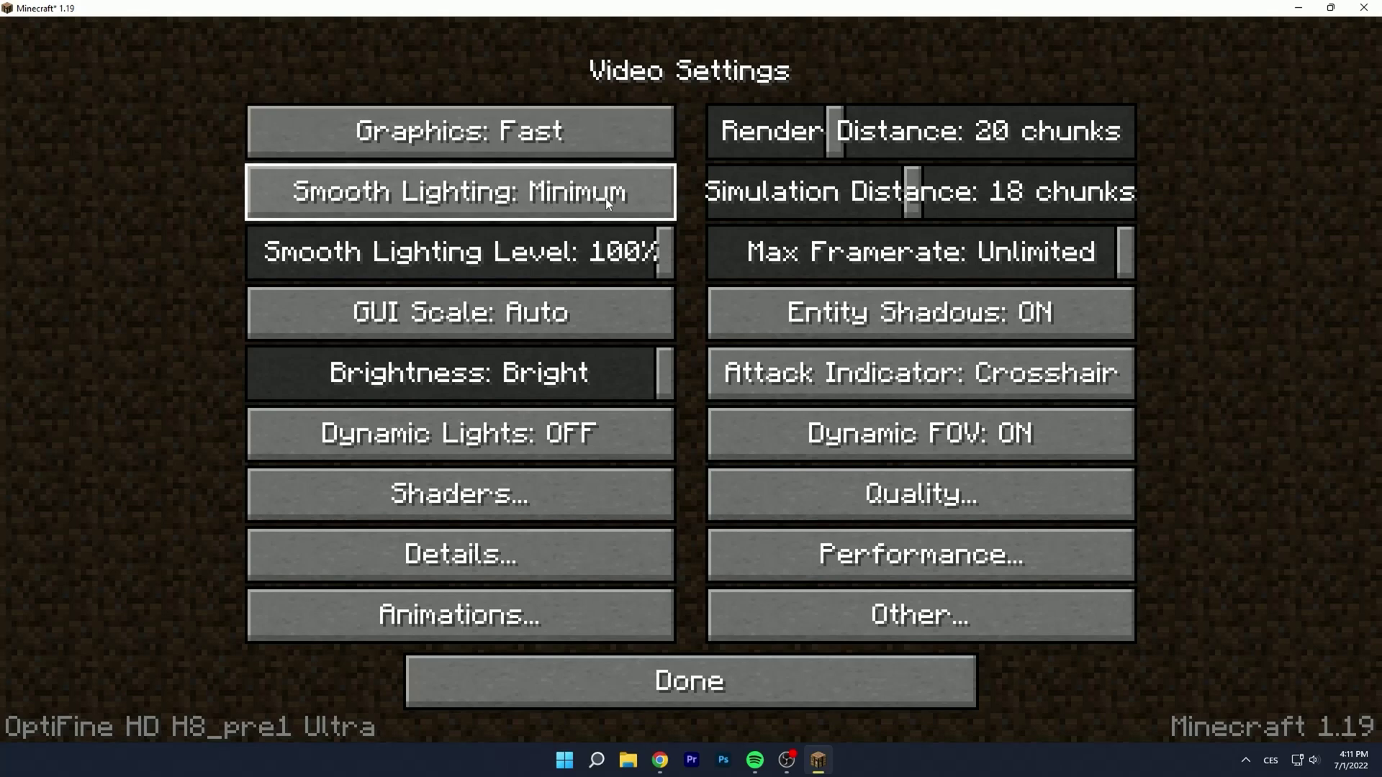
left_click(606, 199)
left_click(607, 199)
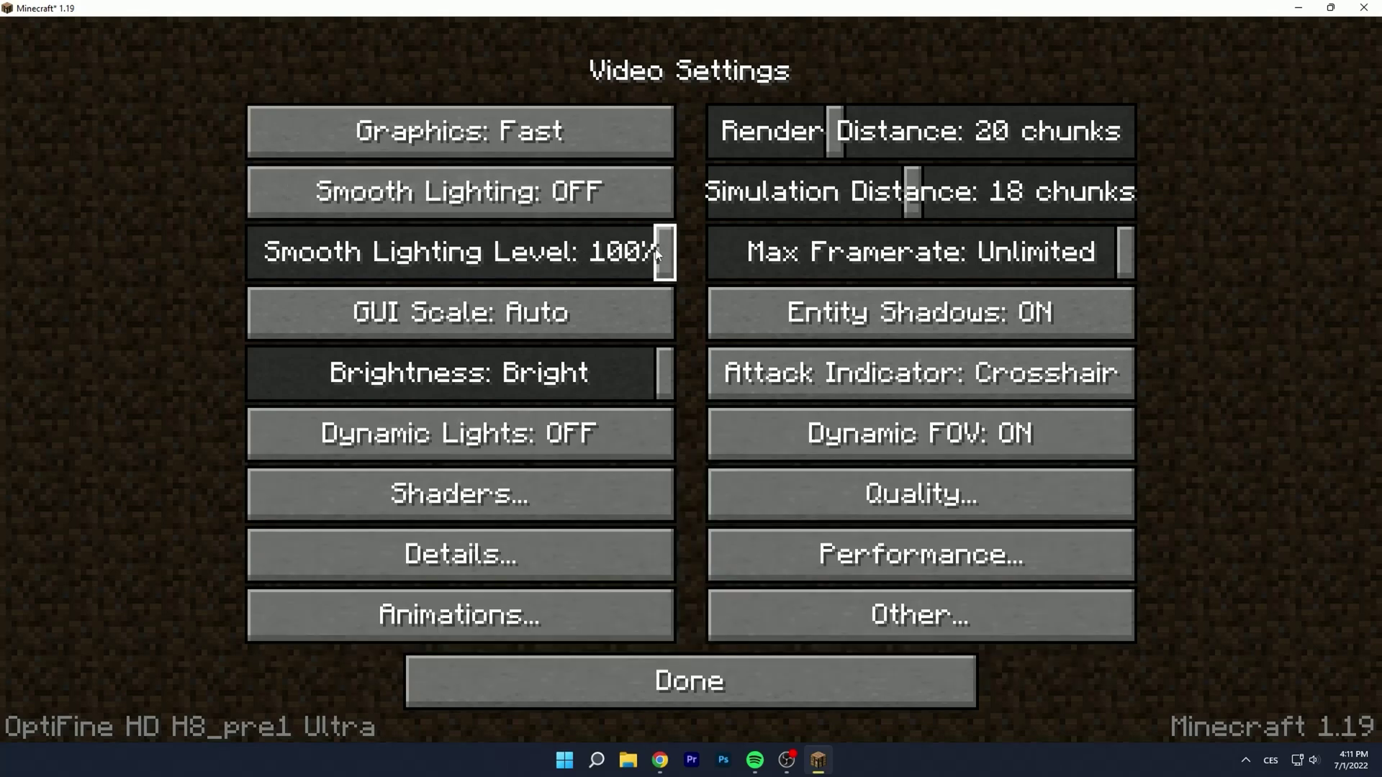
left_click_drag(662, 246, 249, 231)
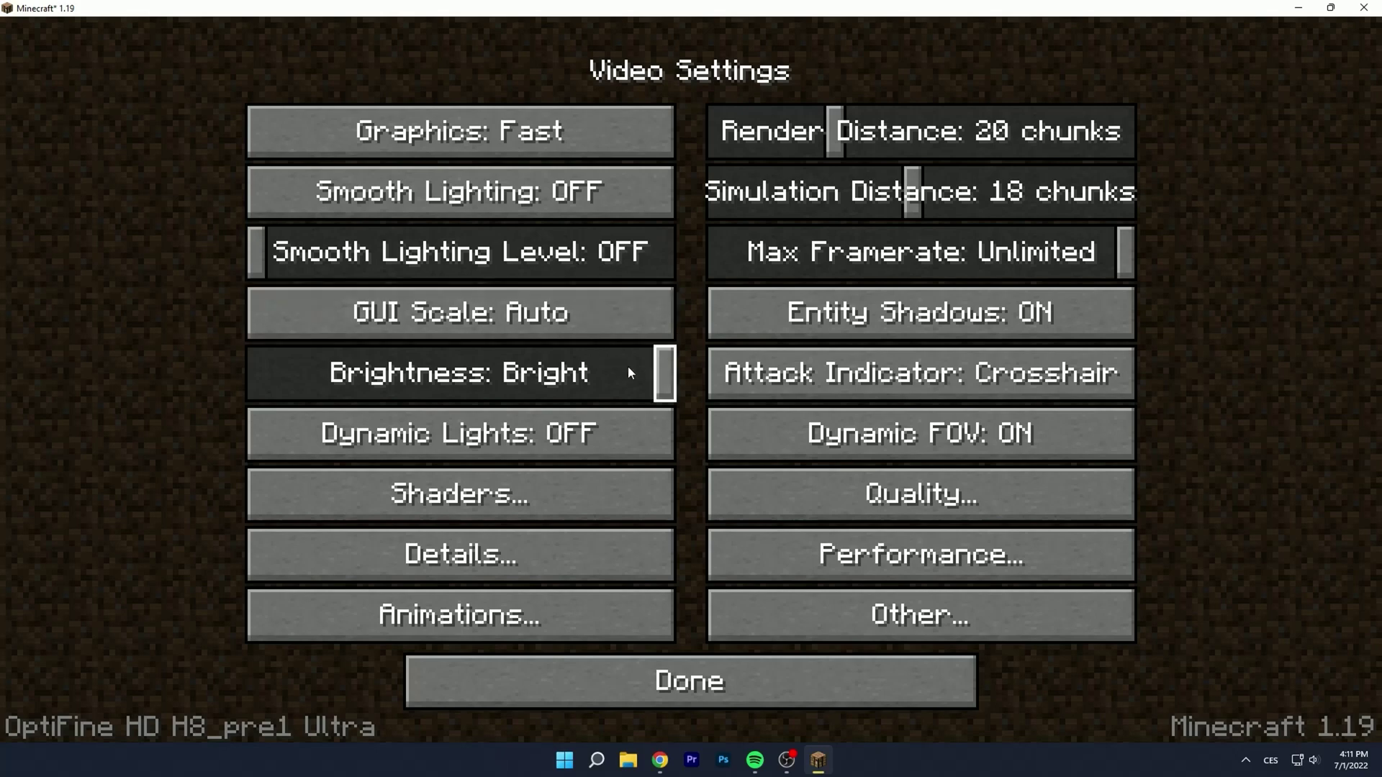
Set Brightness to Bright, Render Distance to 6 chunks and Simulation Distance to 5 chunks
left_click_drag(628, 366, 677, 370)
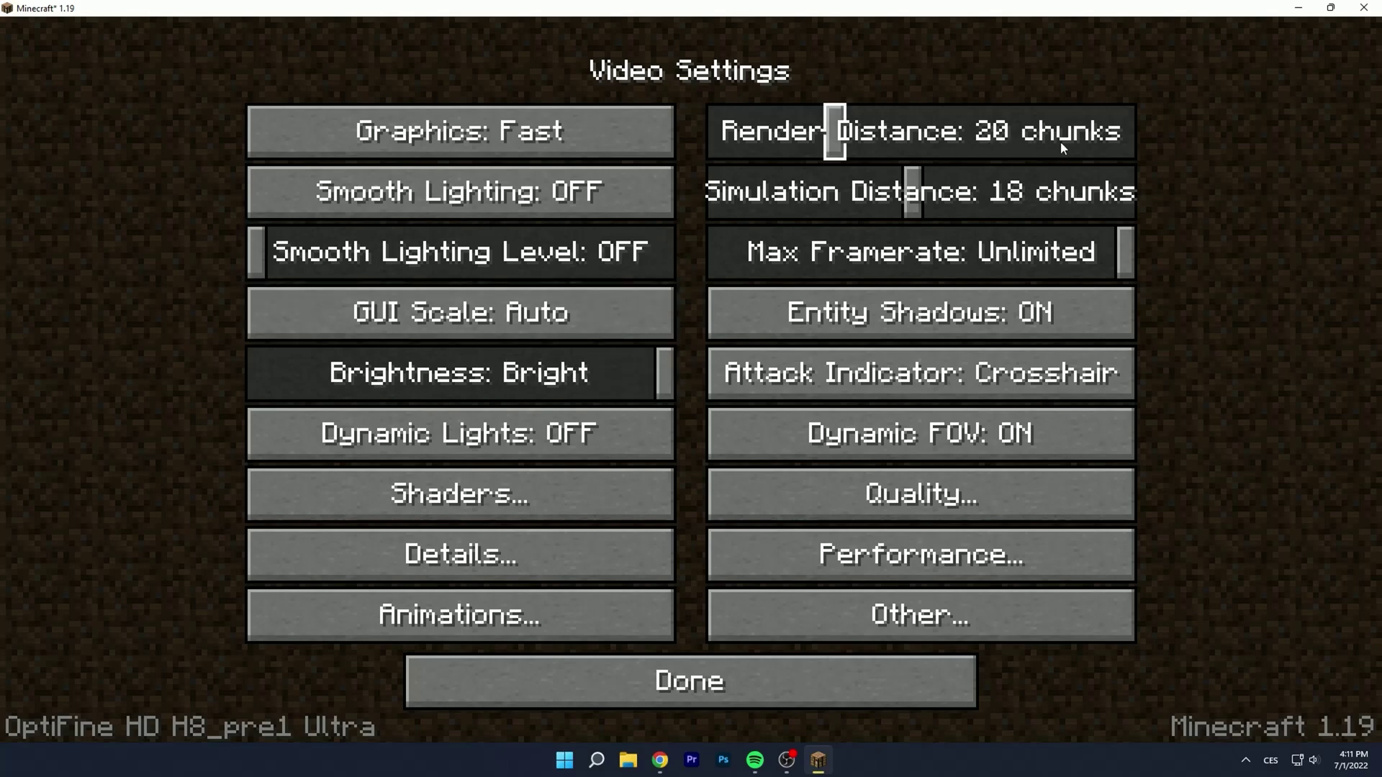
left_click_drag(838, 135, 747, 140)
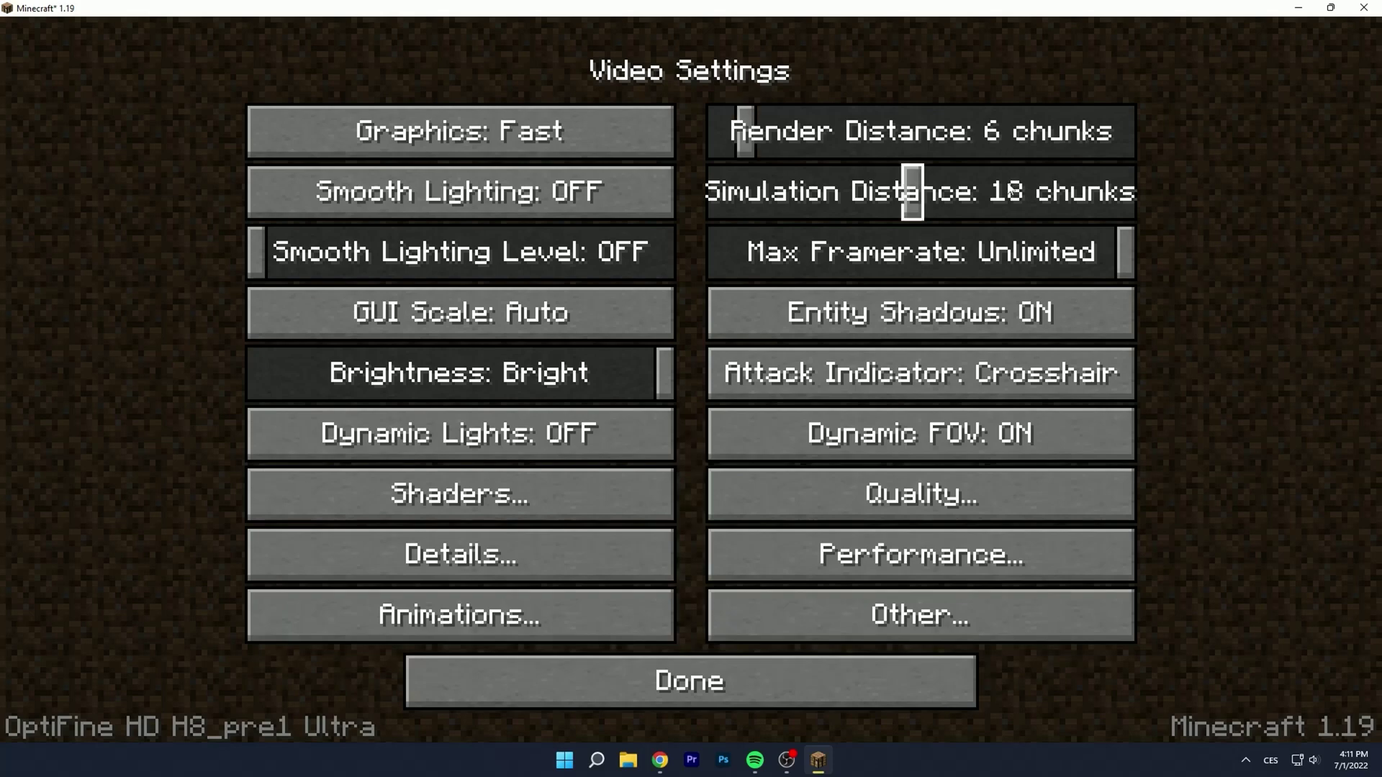
left_click_drag(914, 193, 713, 195)
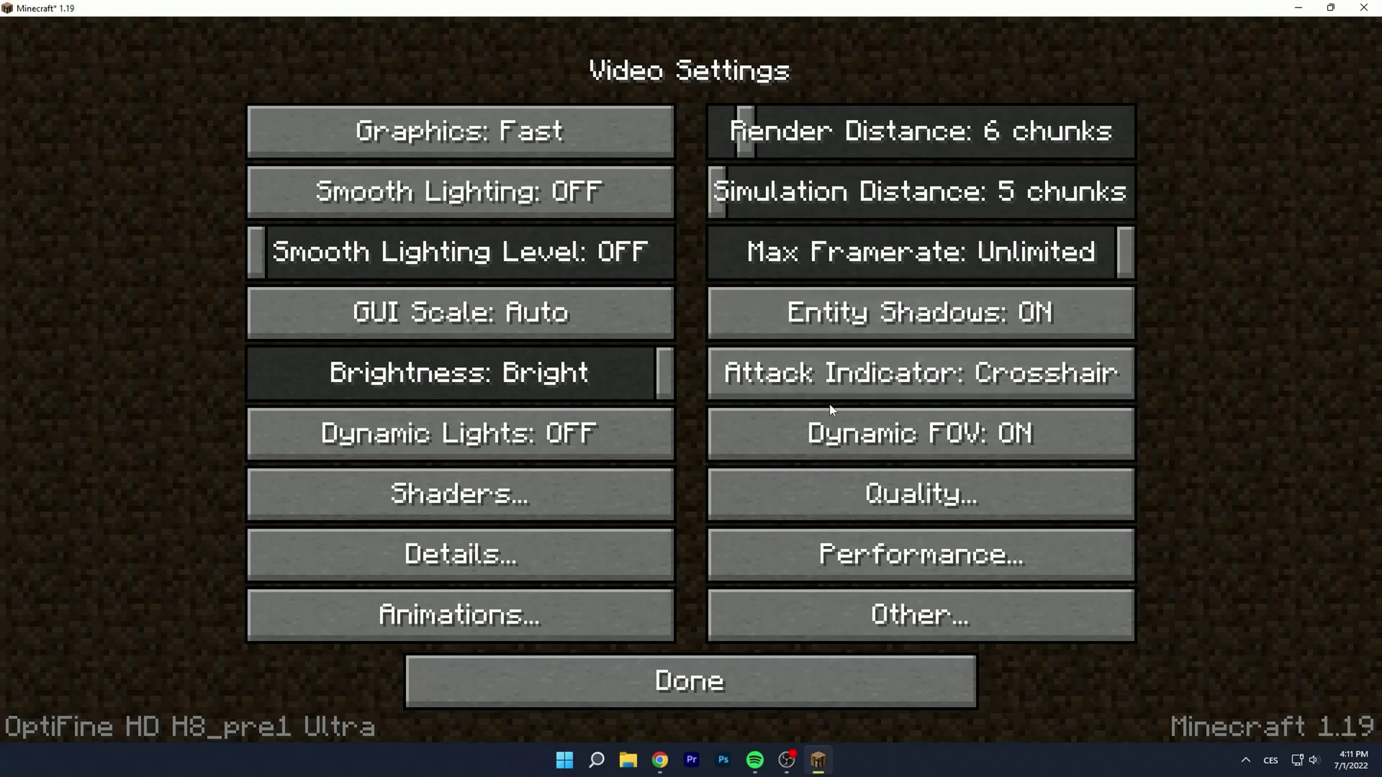
Open the Quality settings and set Mipmap Levels and Anisotropic Filtering to OFF
left_click(911, 493)
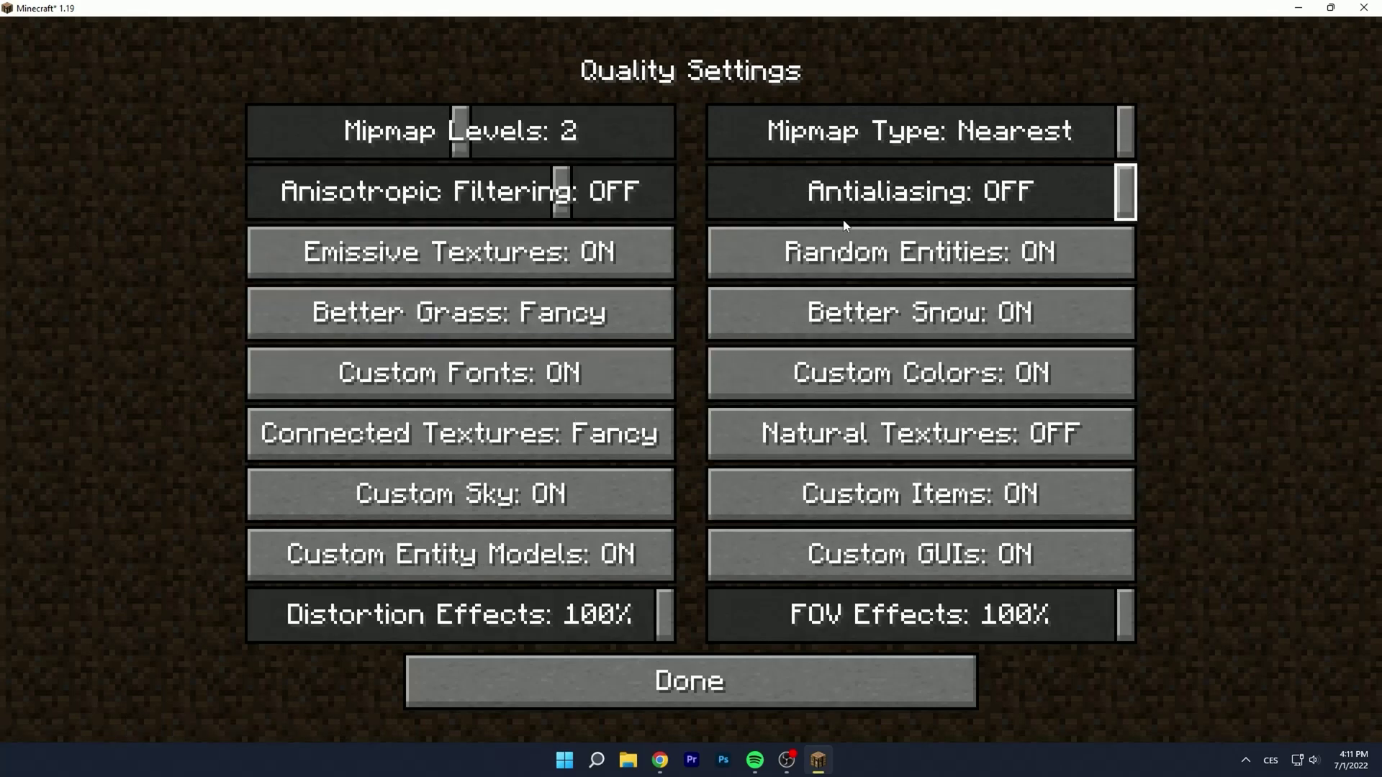
left_click_drag(471, 139, 246, 134)
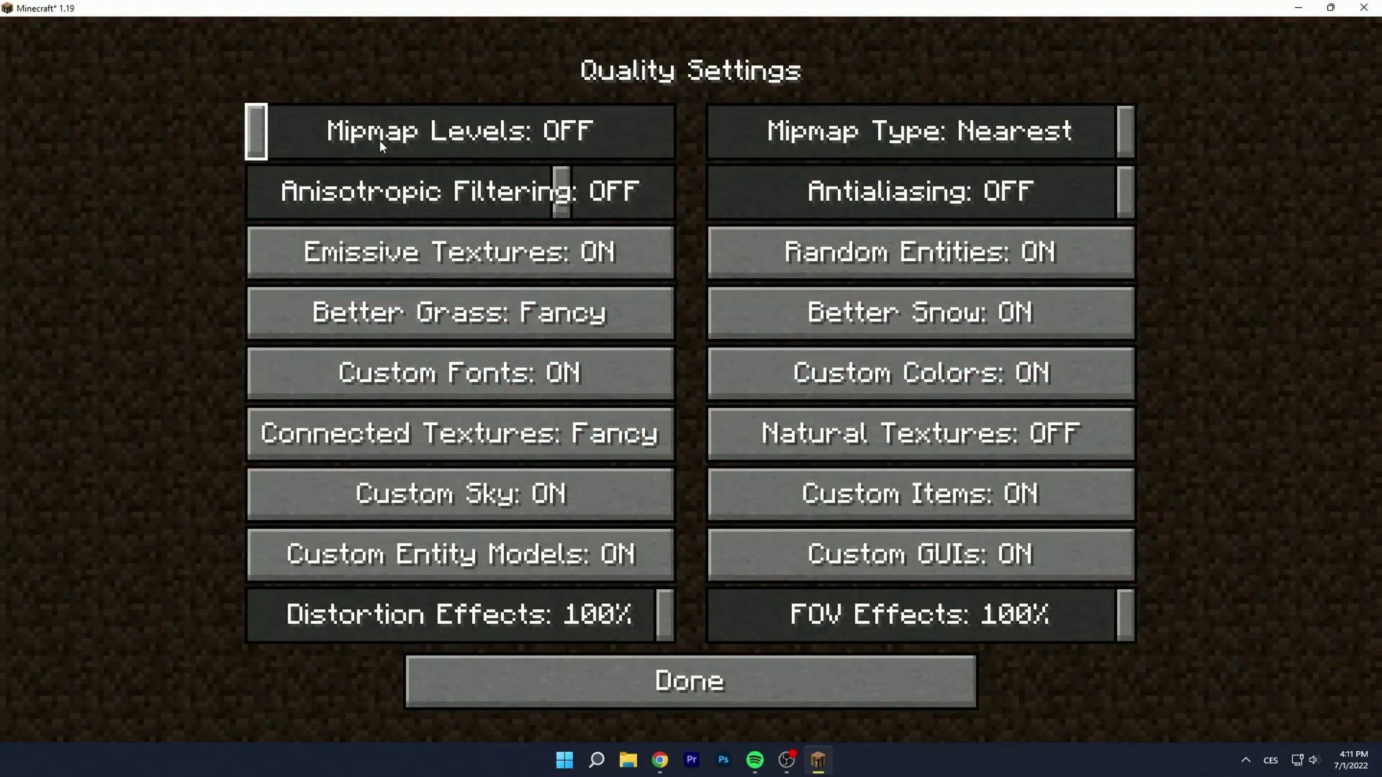
left_click_drag(560, 189, 252, 199)
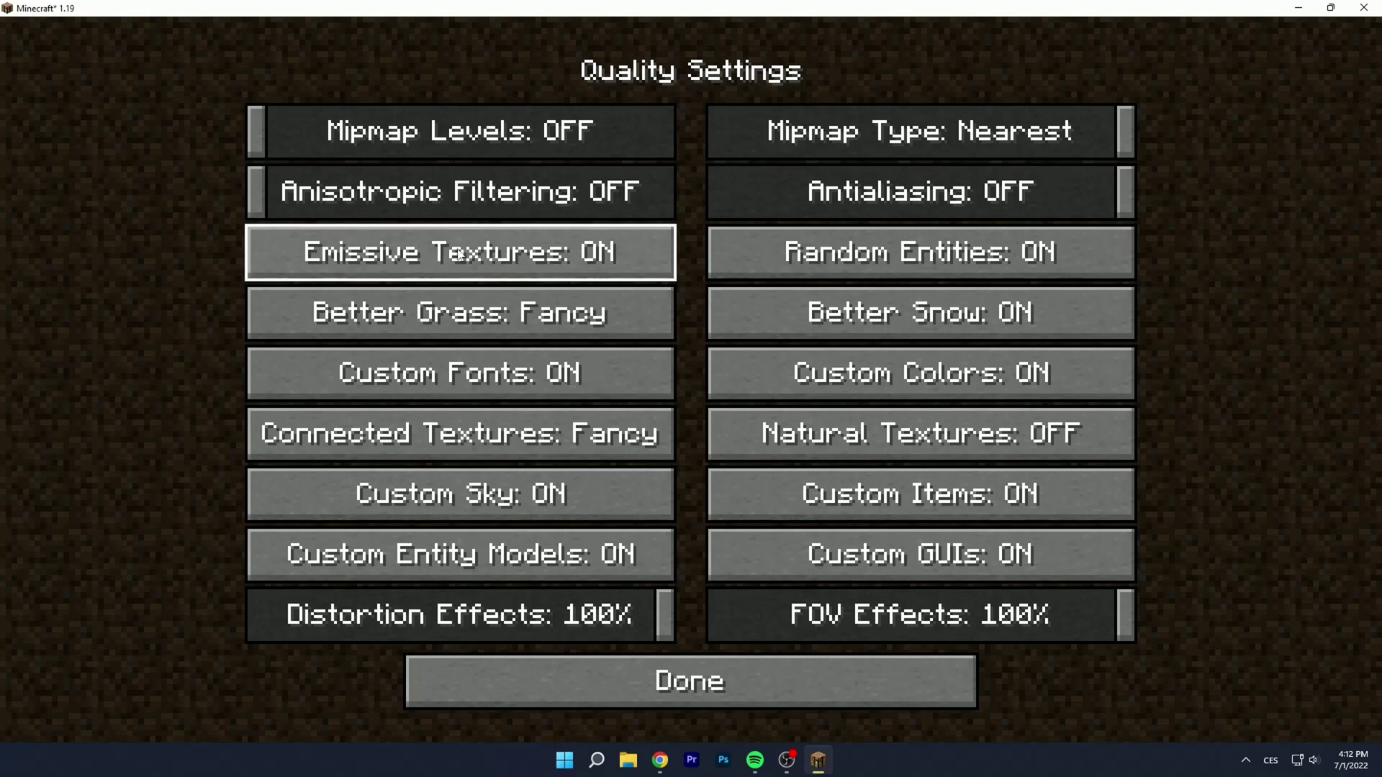
Set Emissive Textures and Better Grass to OFF in the Quality settings
left_click(459, 253)
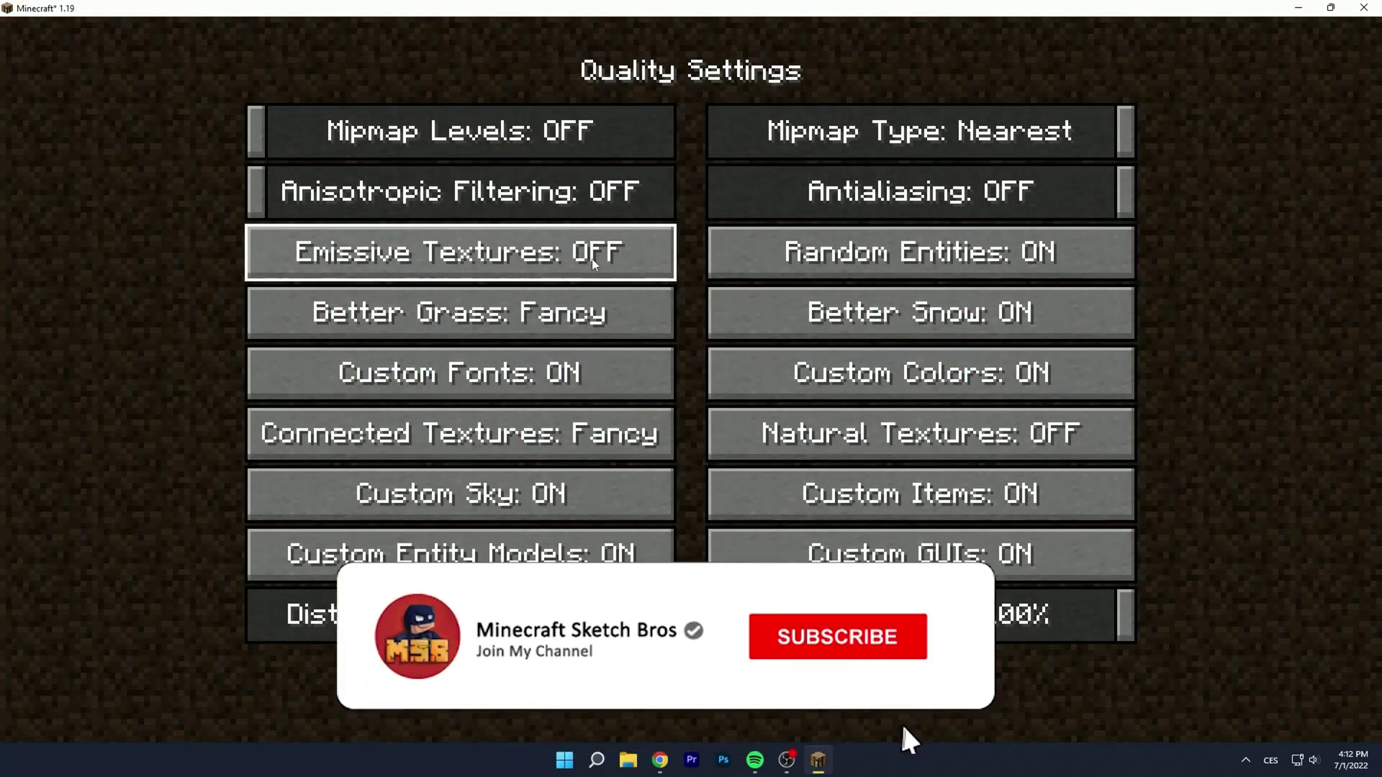
left_click(516, 322)
left_click(516, 321)
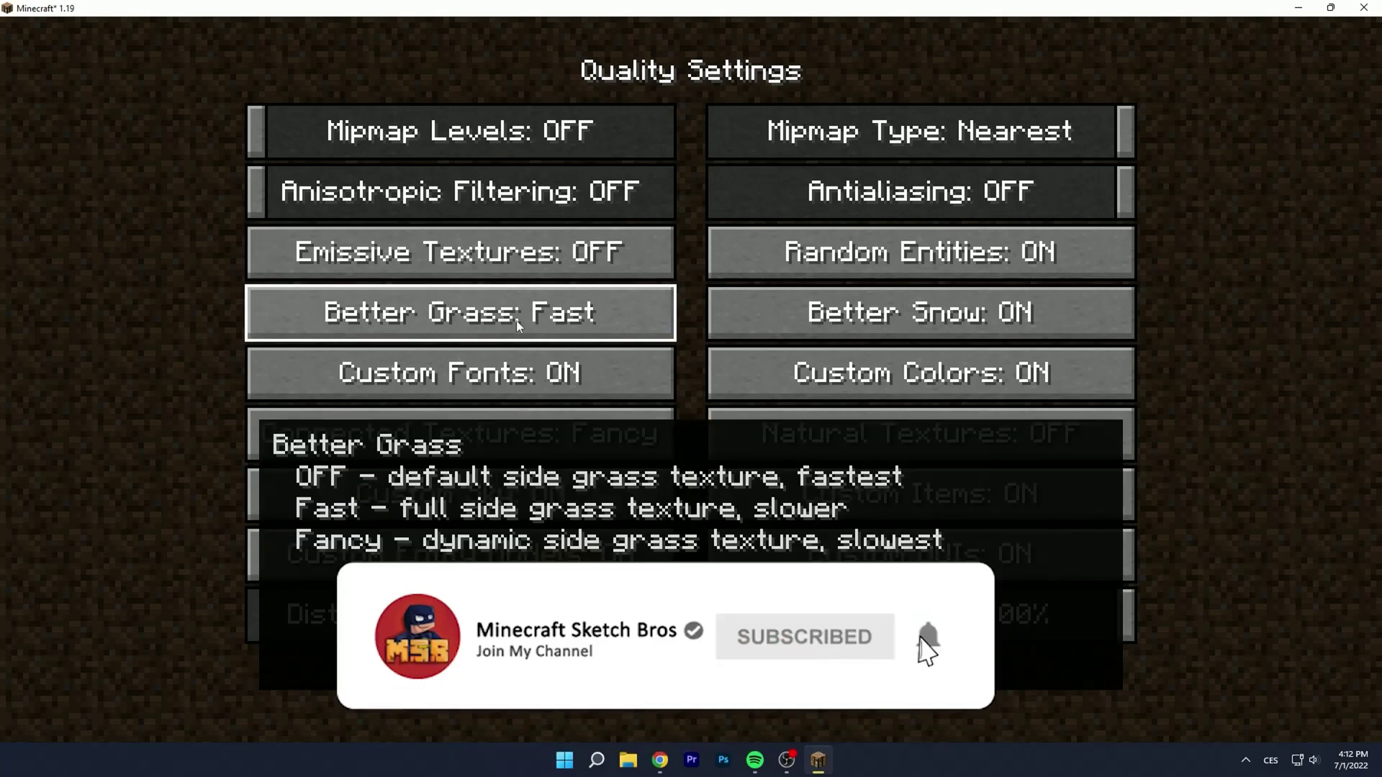
left_click(516, 321)
left_click(516, 321)
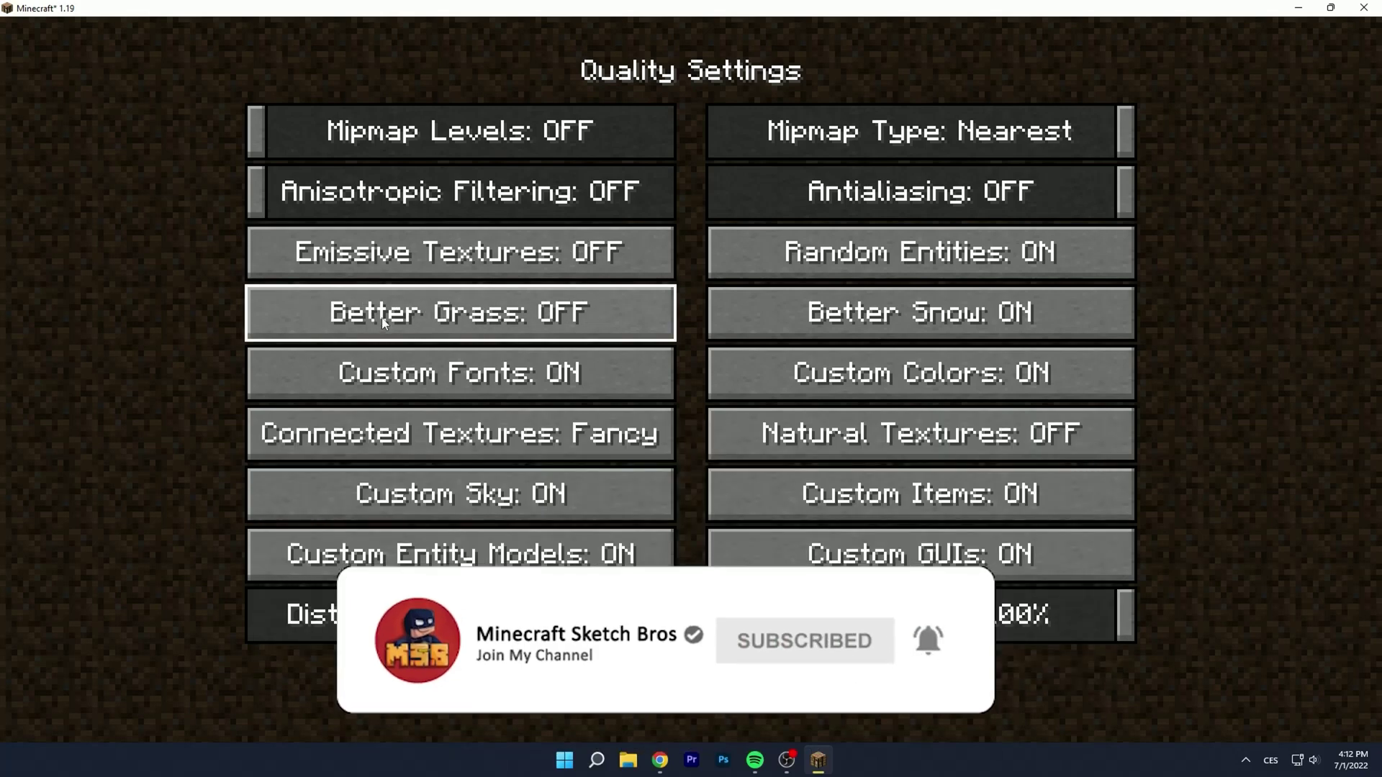